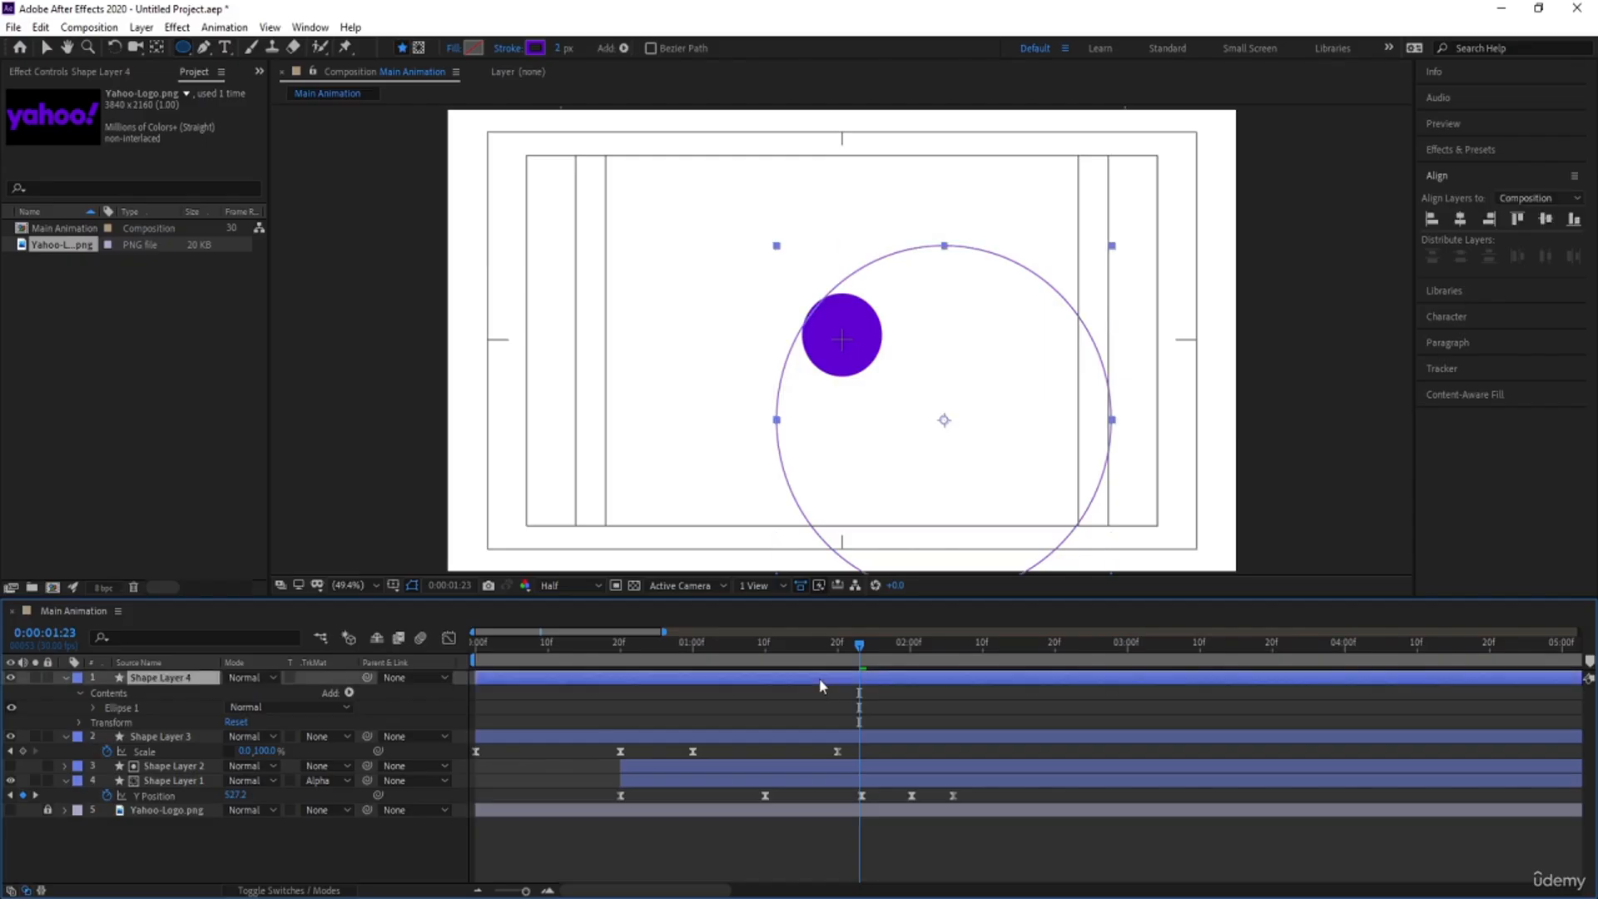
Centre the Shape Layer 4 circle horizontally and vertically in the composition and trim the layer's start to 0:00:01:23
left_click(1461, 220)
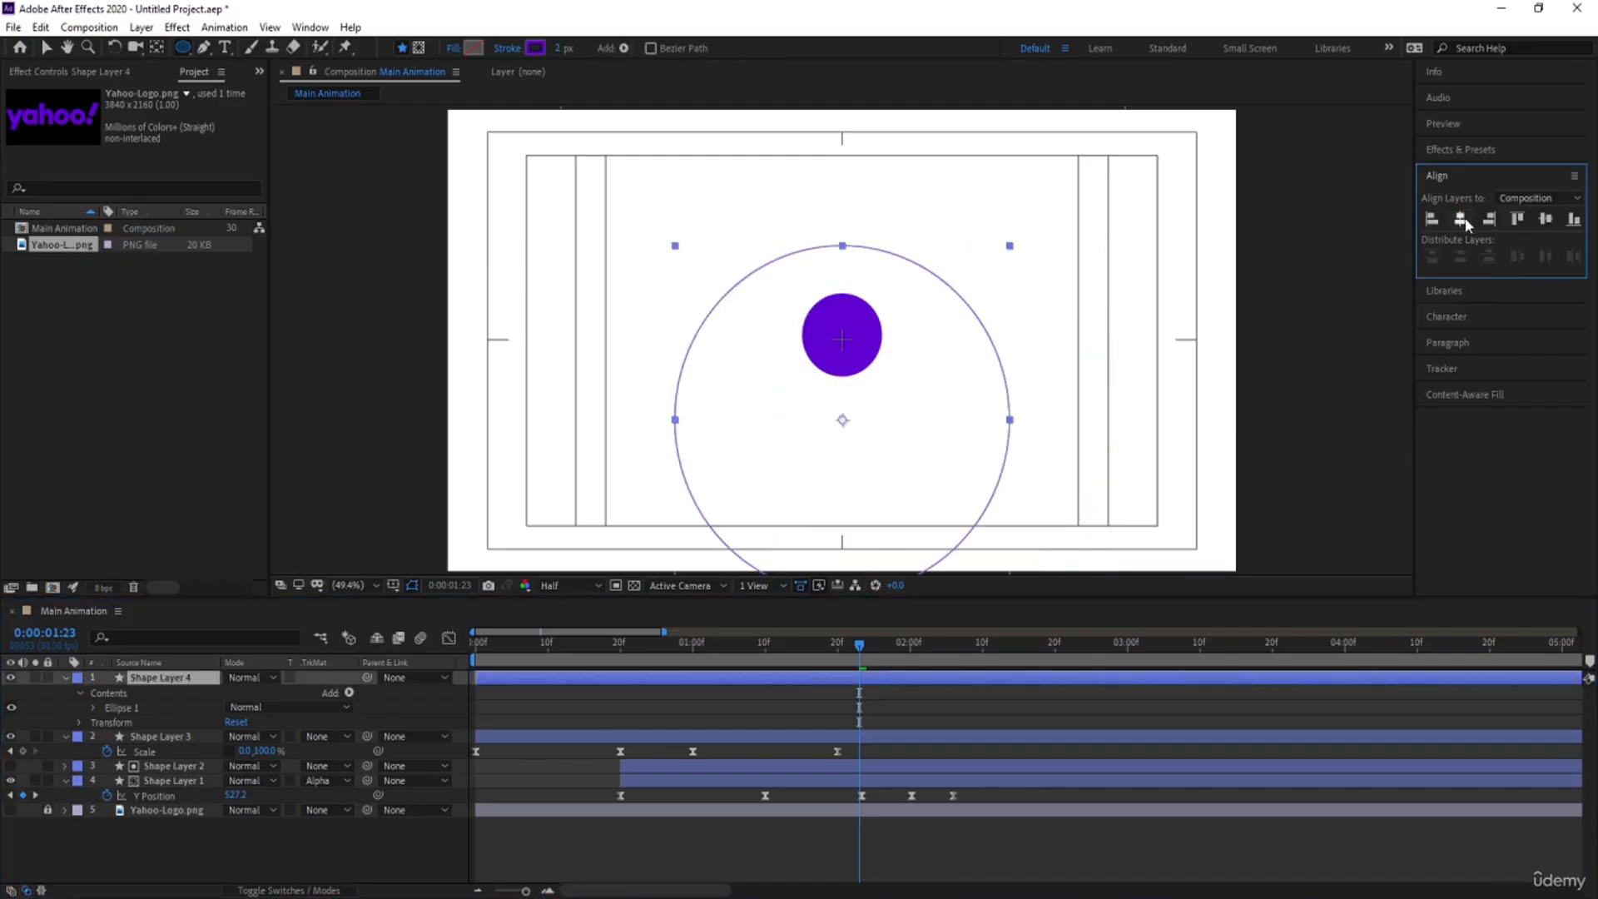
left_click(1545, 219)
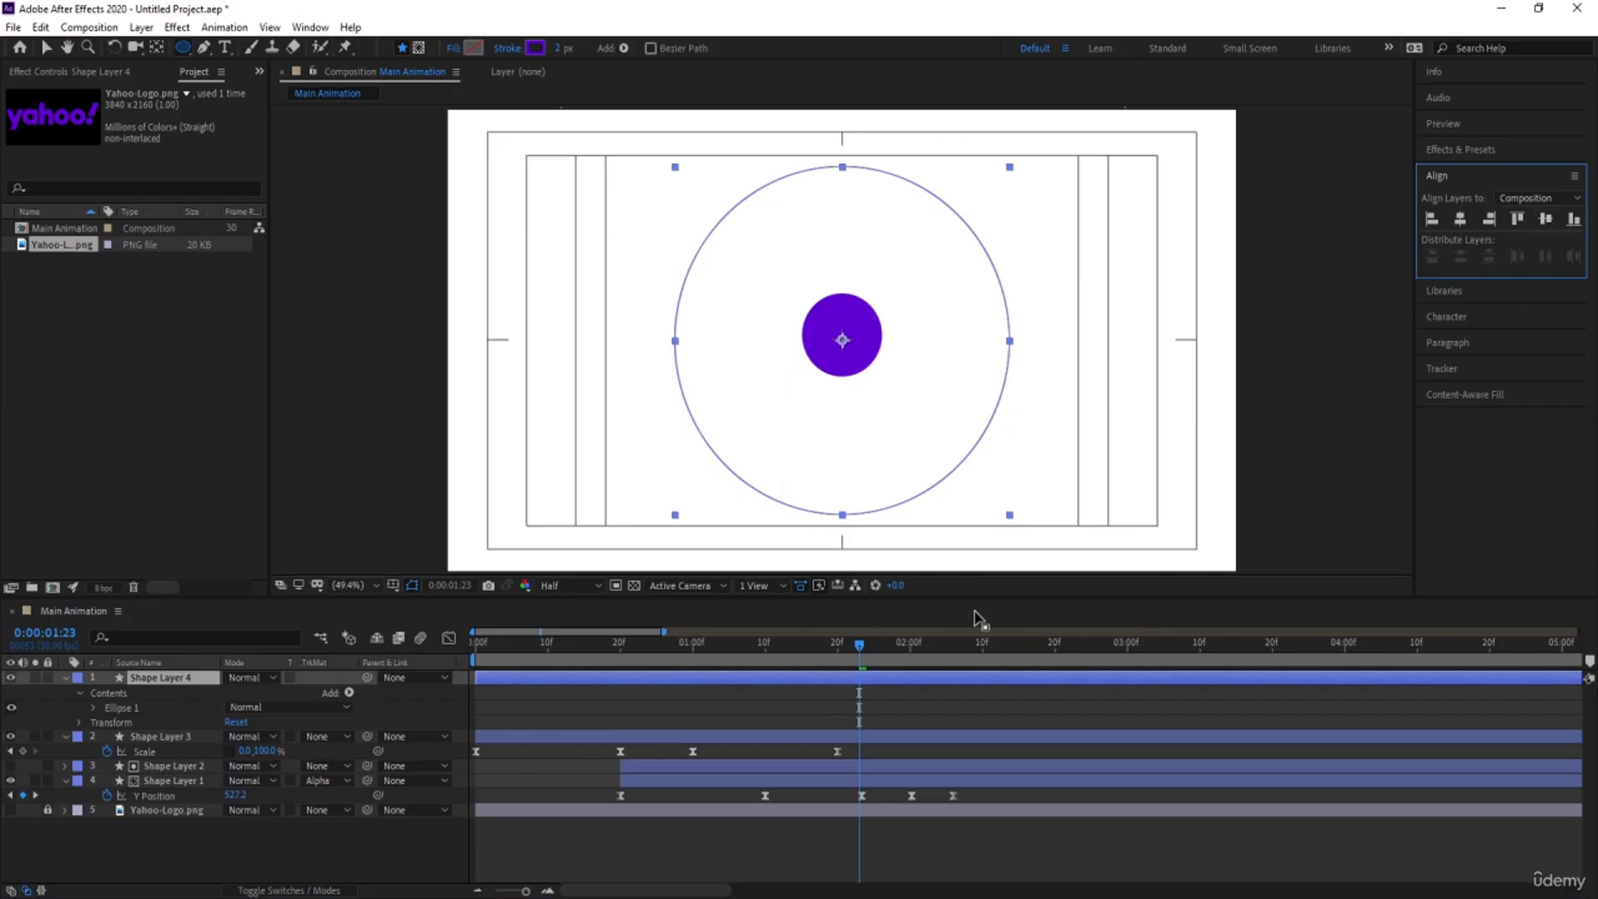
left_click(866, 692)
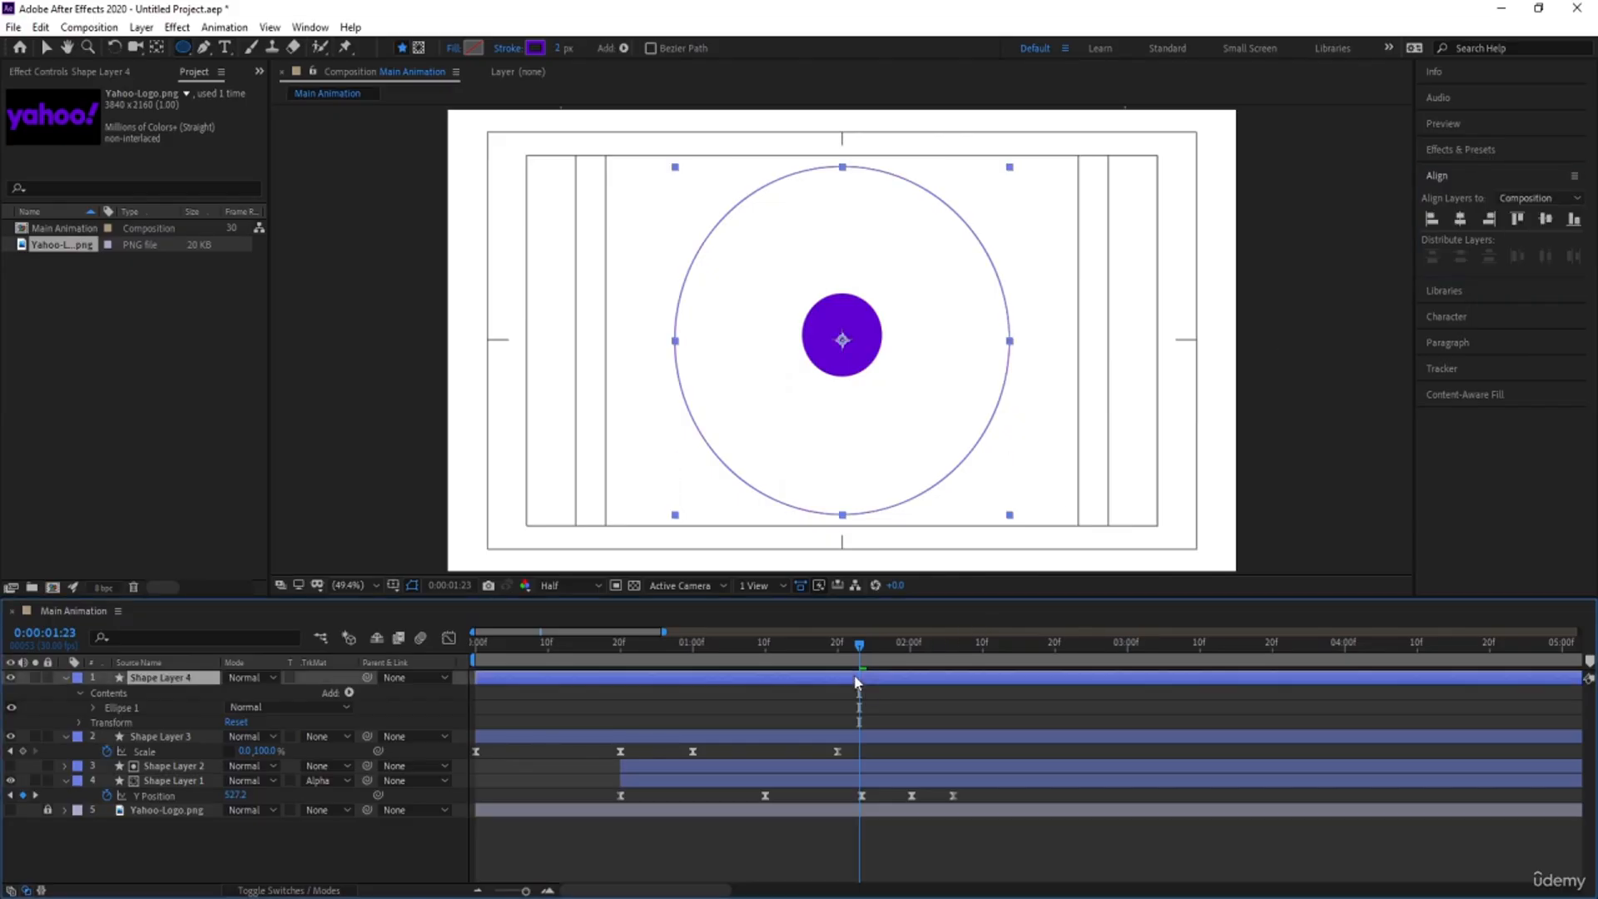
key("alt+bracketleft")
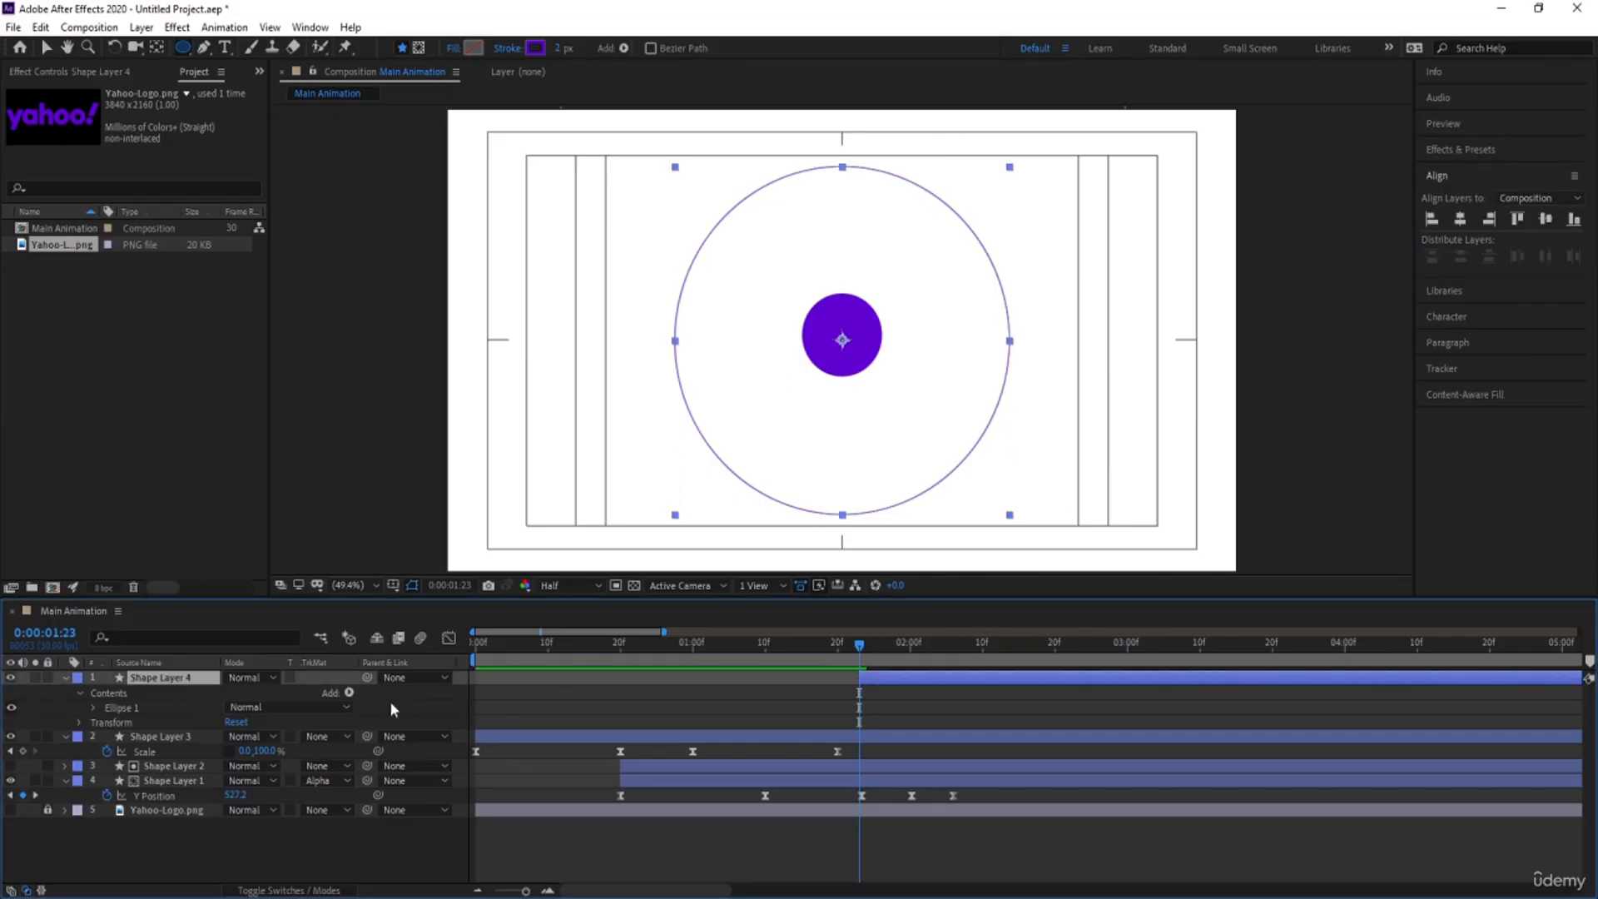
At 0:00:01:23, add keyframes to Shape Layer 4 for a scale of 0% and for its stroke width
key("s")
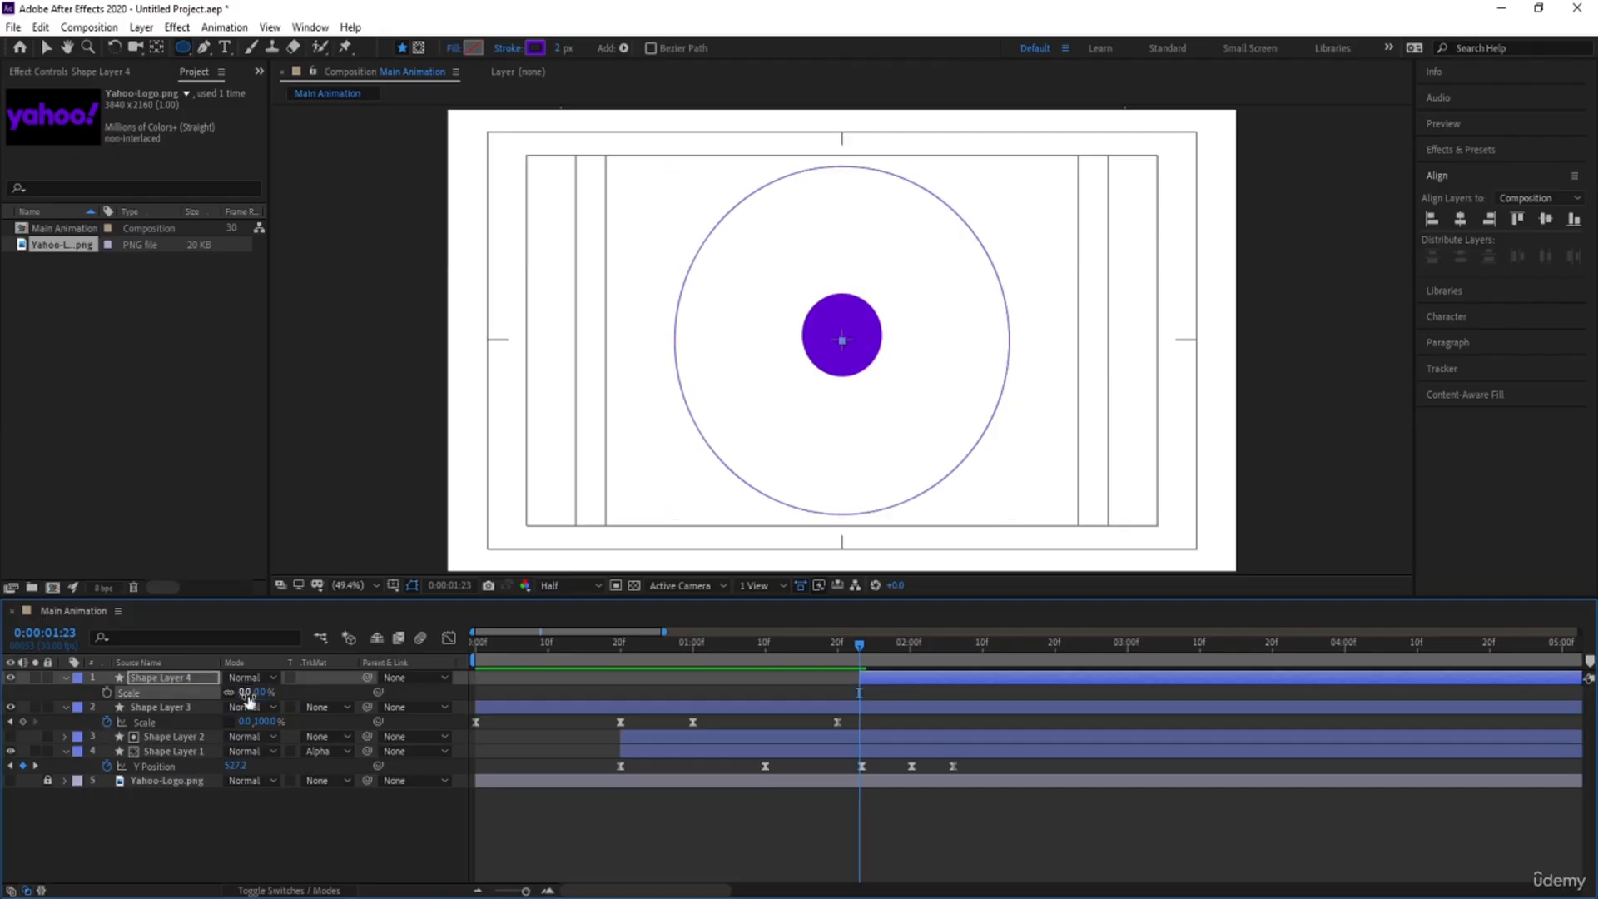
left_click_drag(247, 696, 137, 700)
left_click(106, 692)
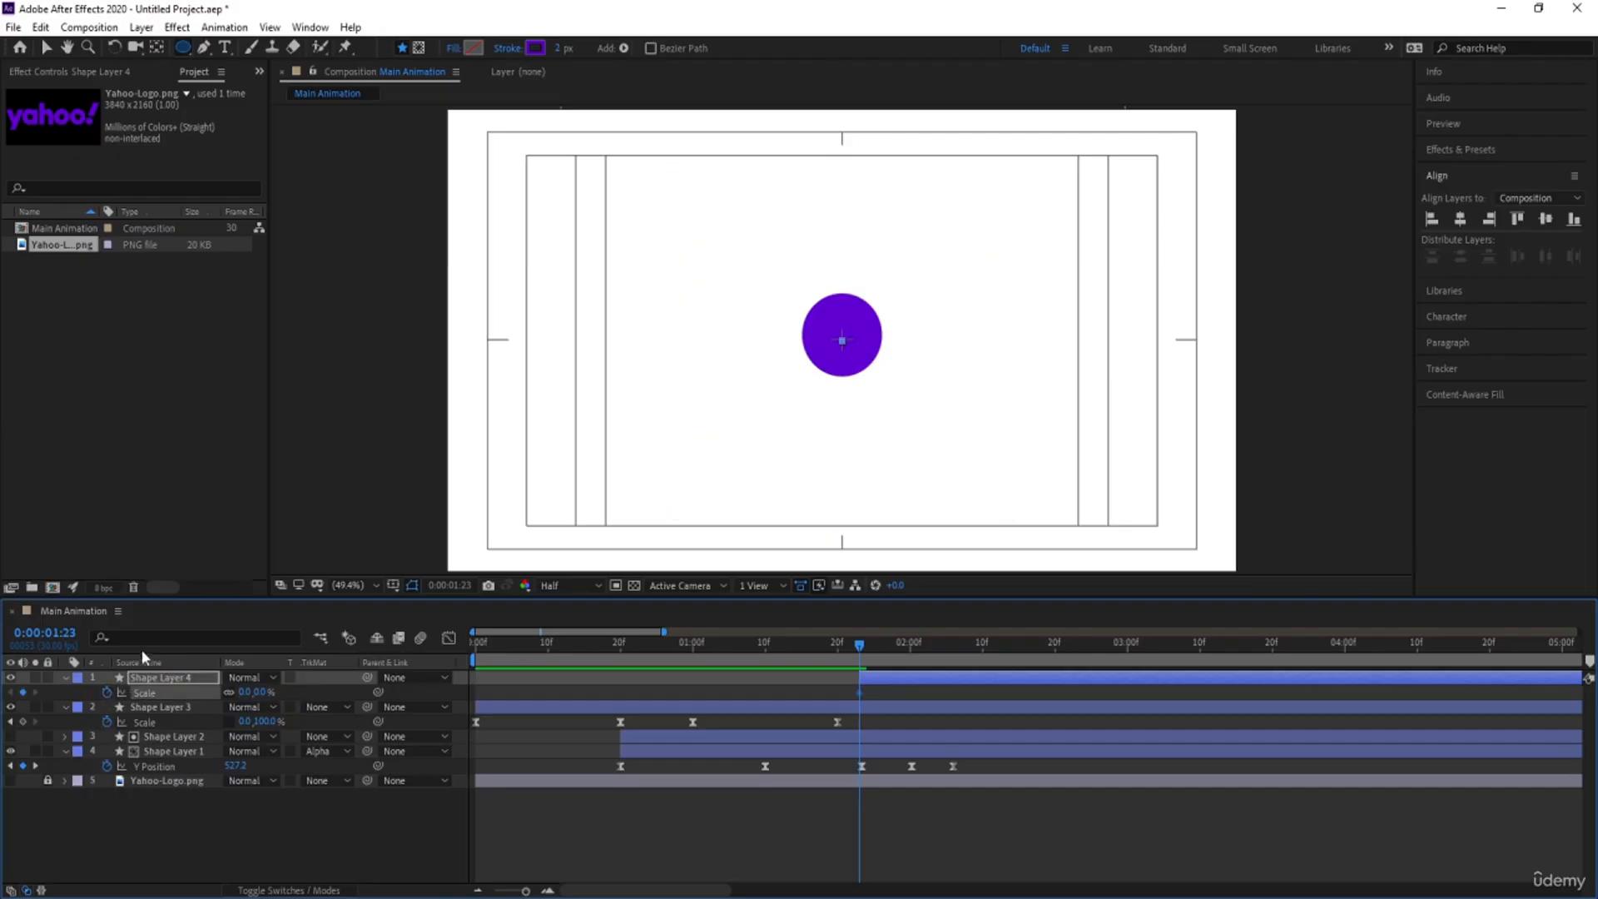
left_click(131, 634)
type("st")
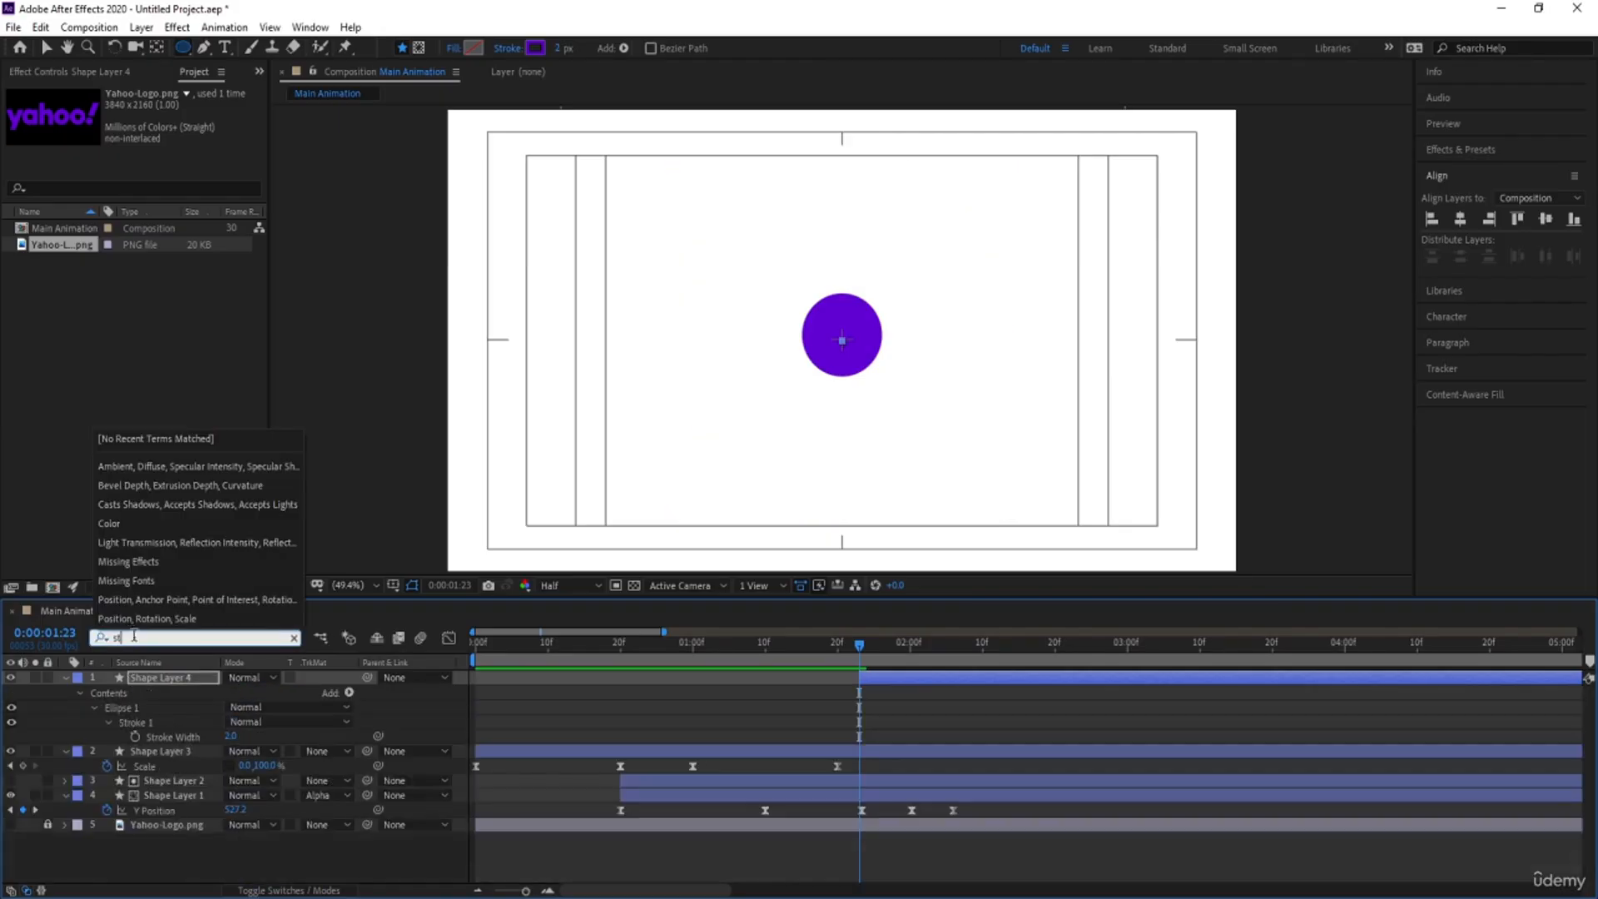
left_click(135, 738)
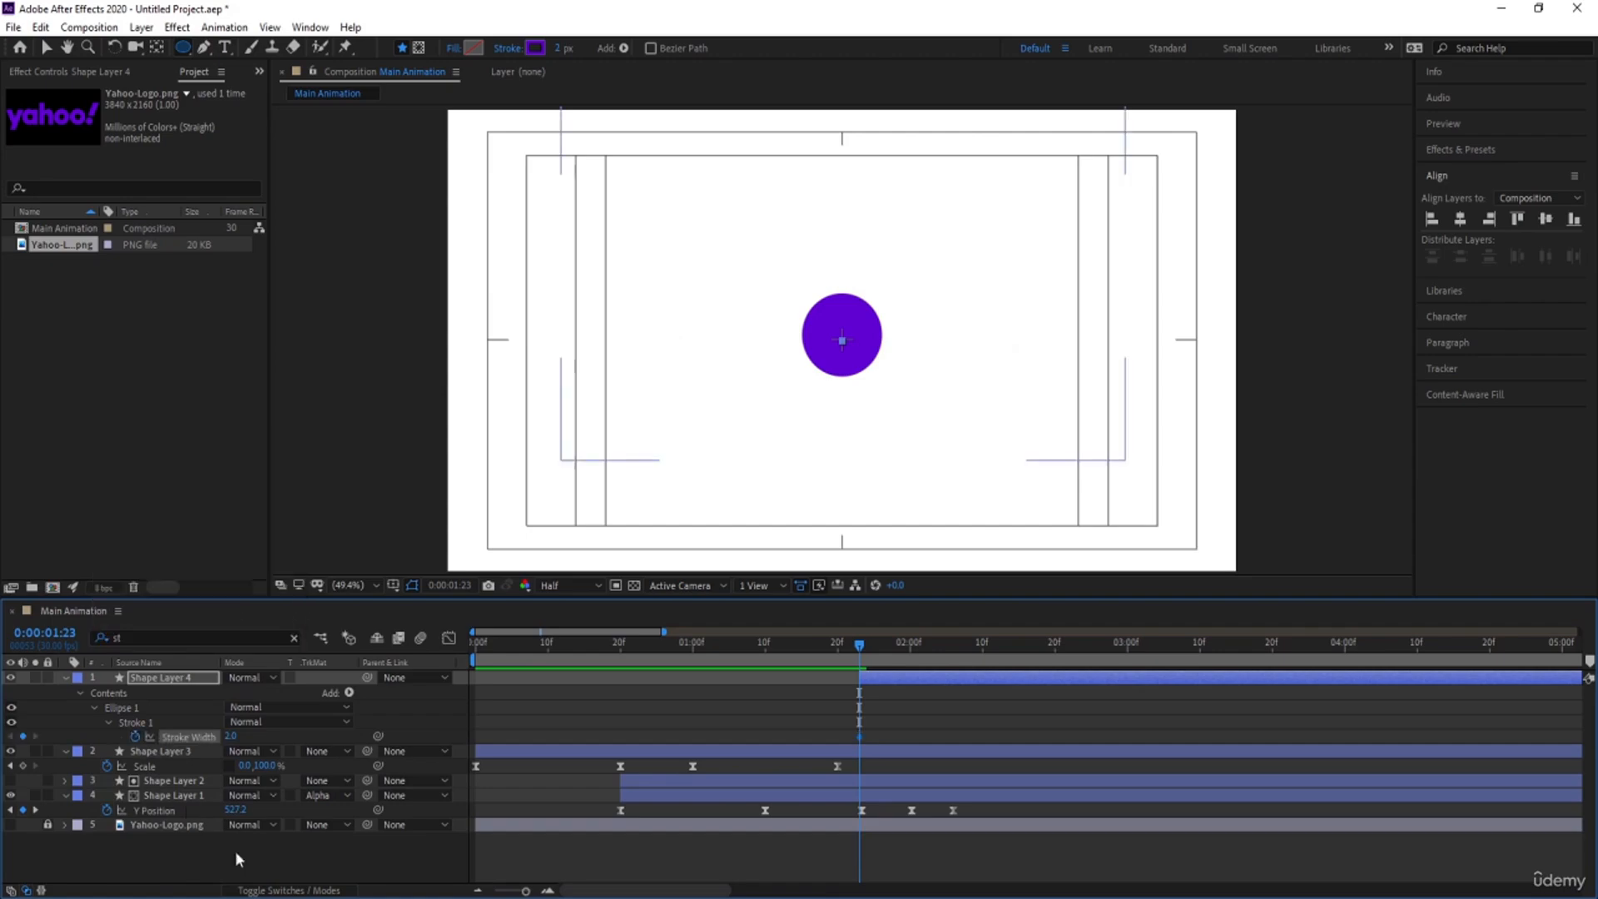
key("u")
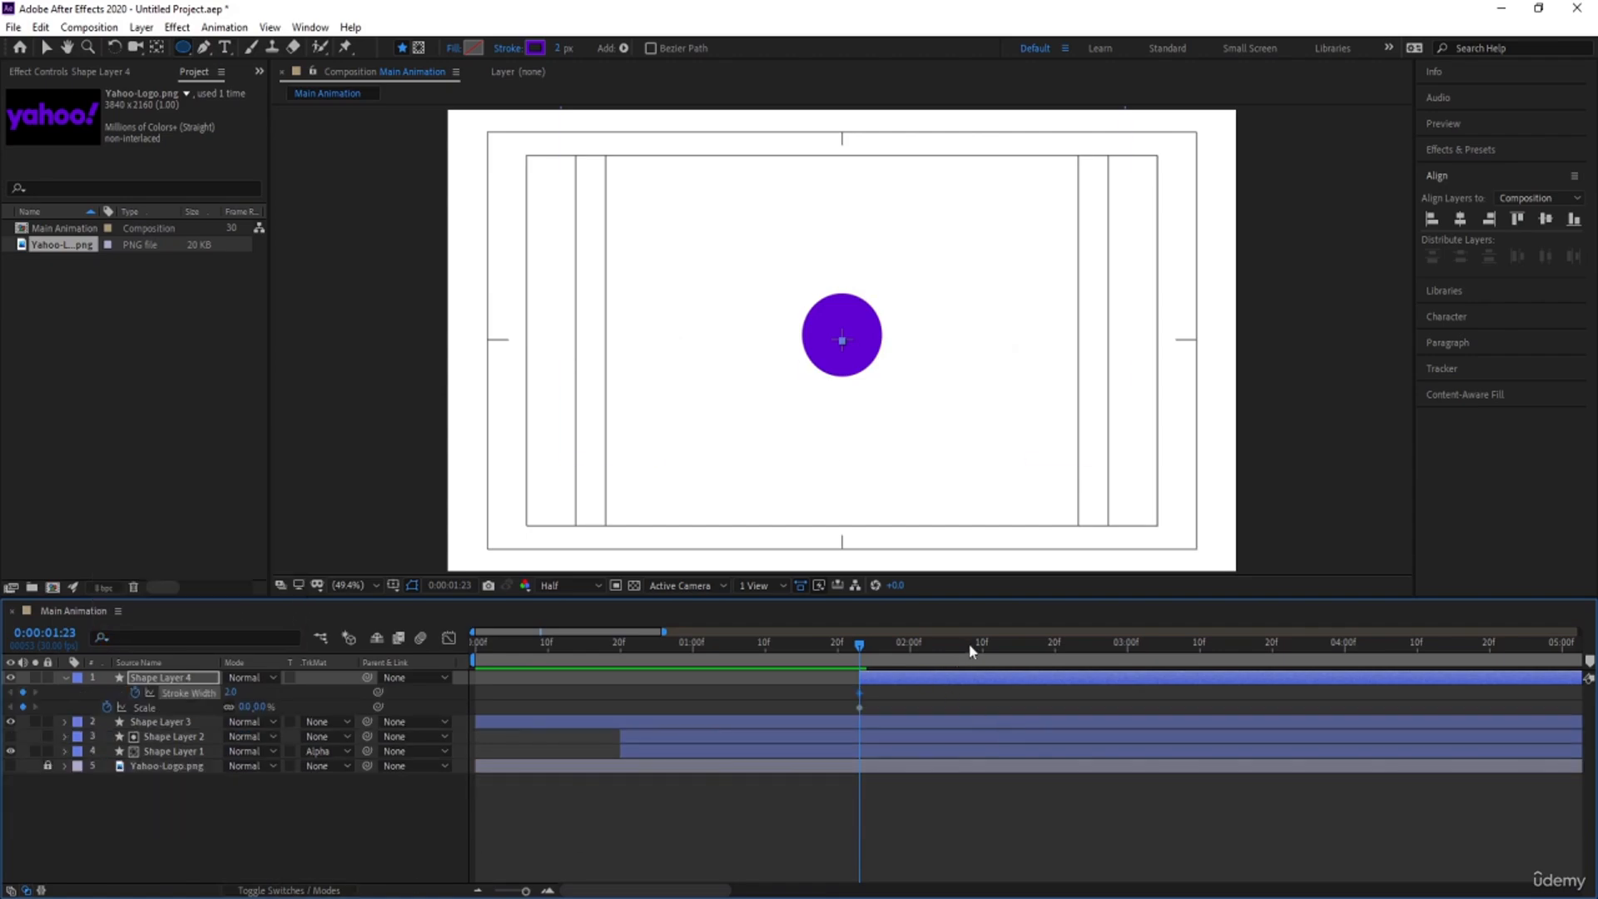
At 0:00:03:00, set Shape Layer 4's scale to 133% and its stroke width to 0
left_click_drag(970, 652, 1125, 686)
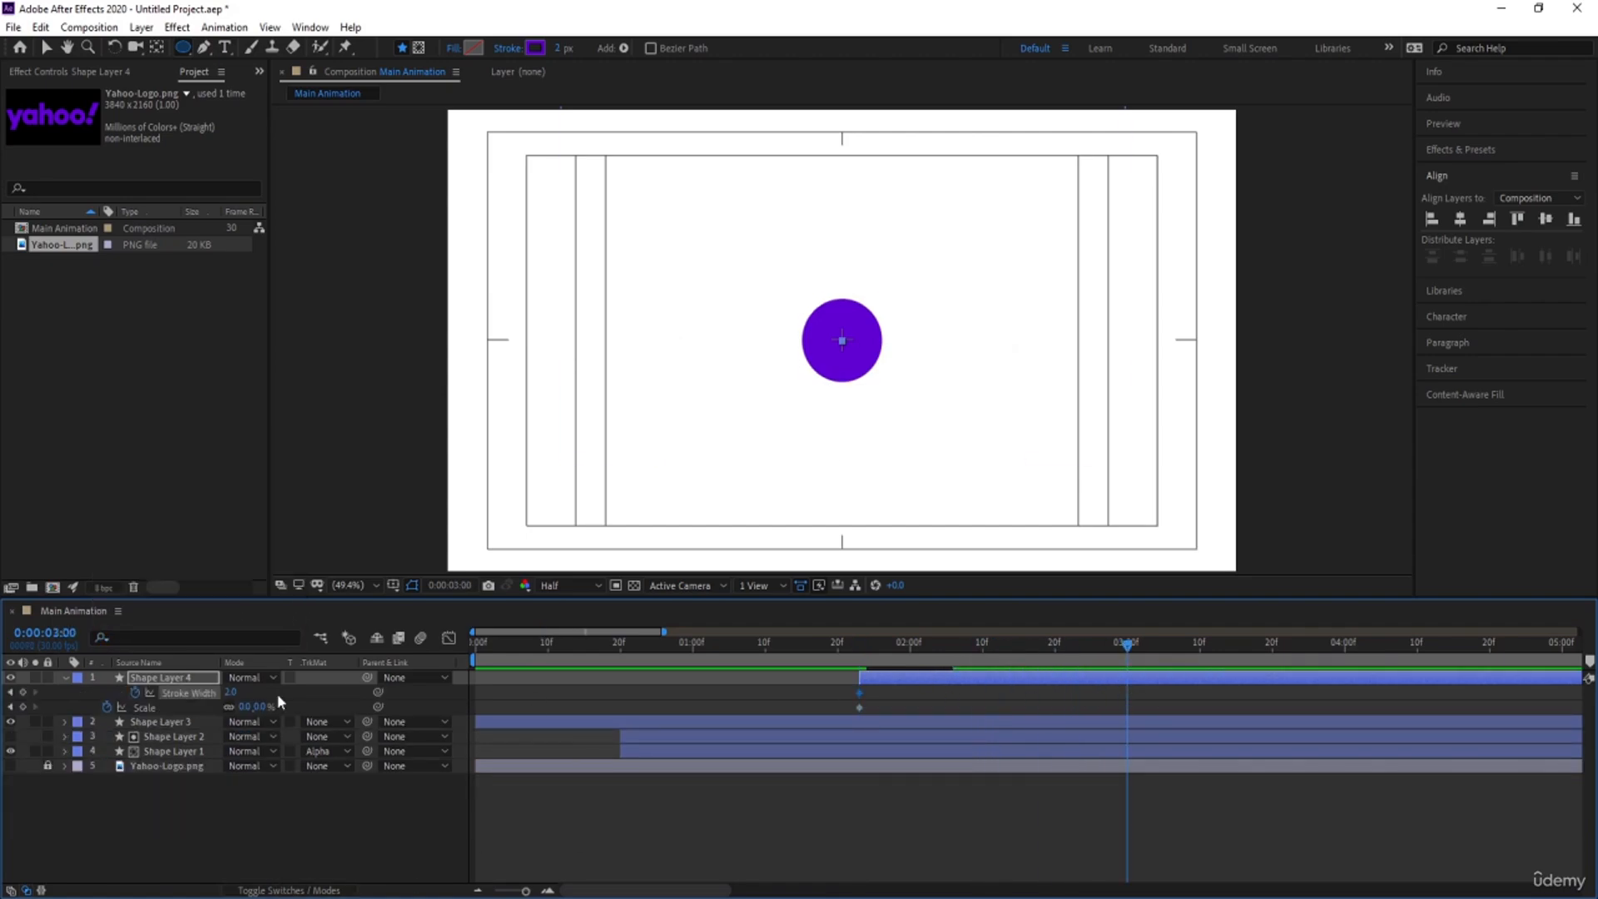
left_click_drag(233, 708, 343, 684)
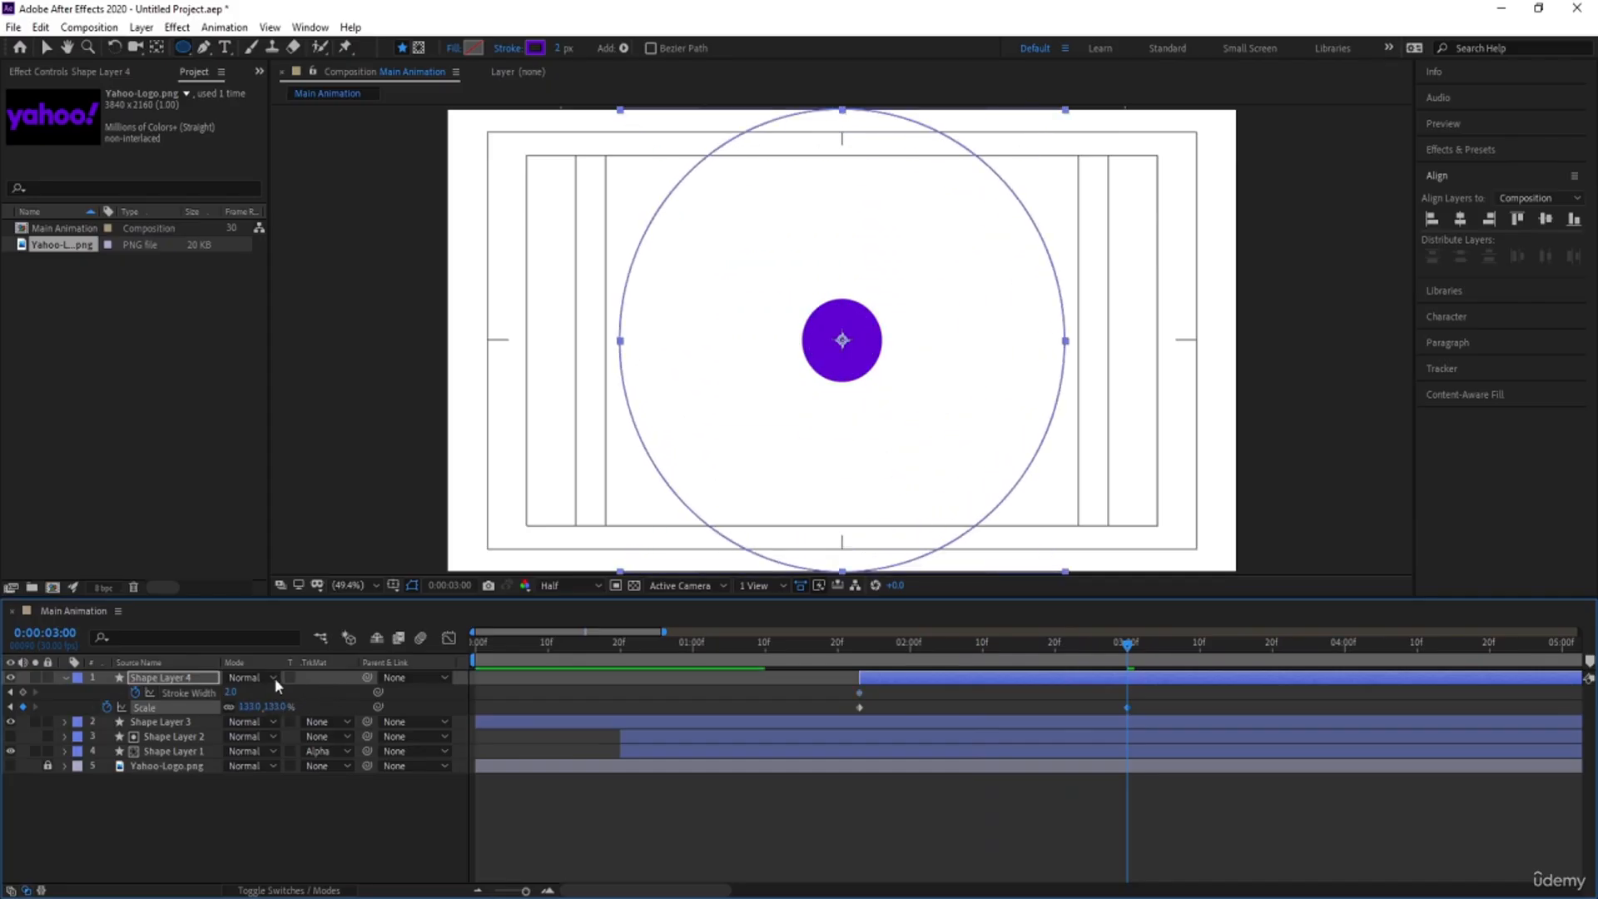
left_click(228, 694)
key("Return")
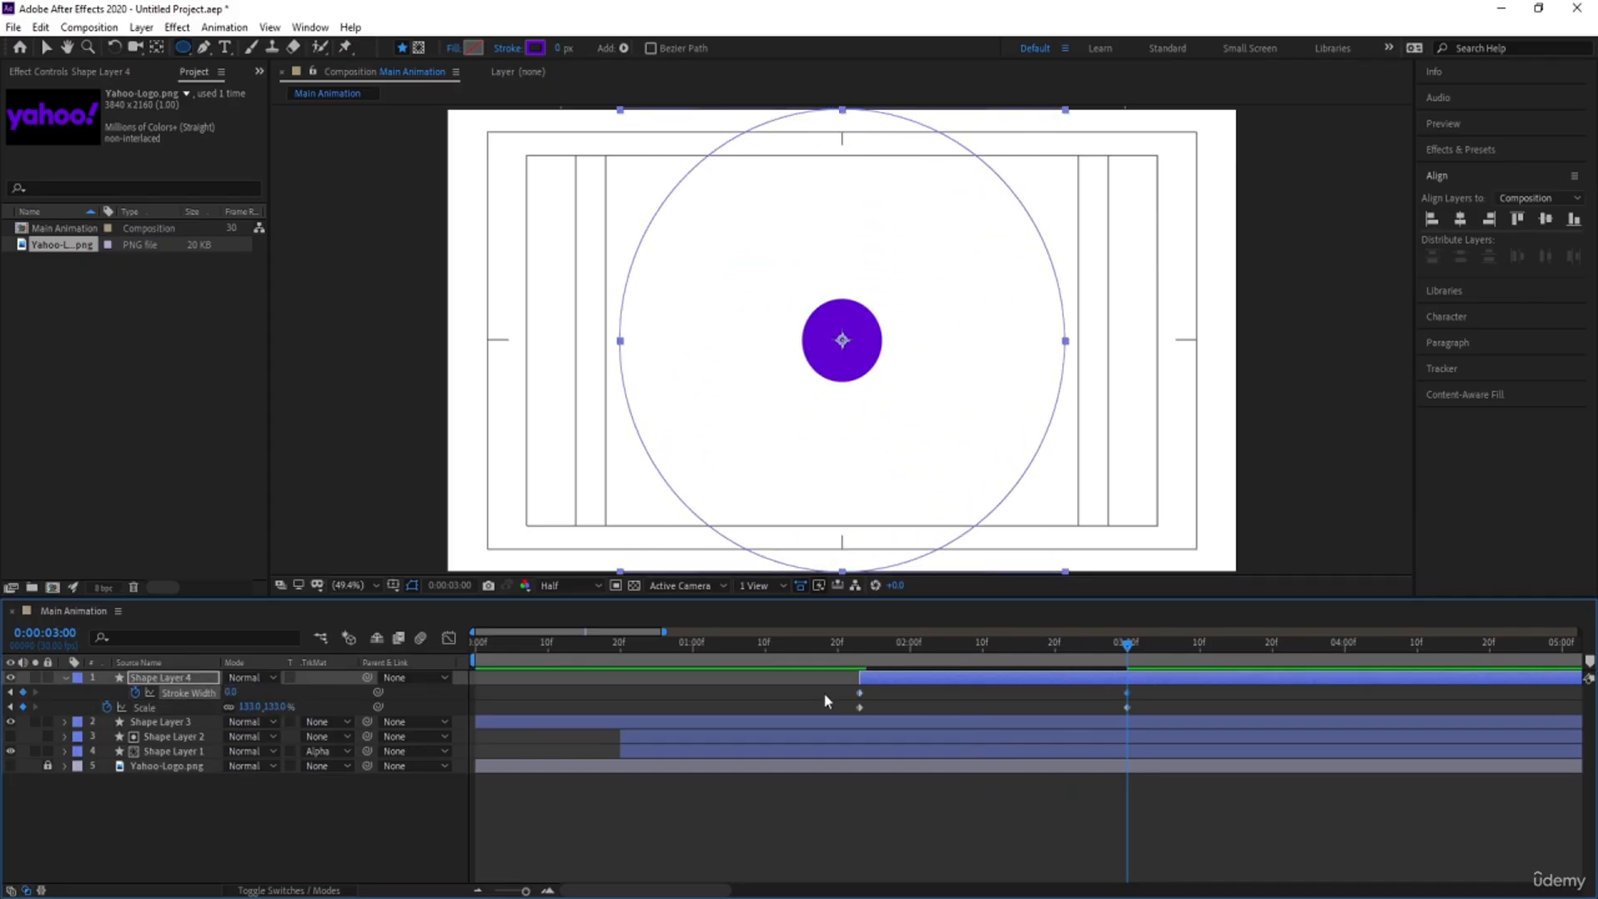
Set the stroke width of Shape Layer 4 to 100 at its first keyframe, 0:00:01:23
key("j")
left_click(237, 694)
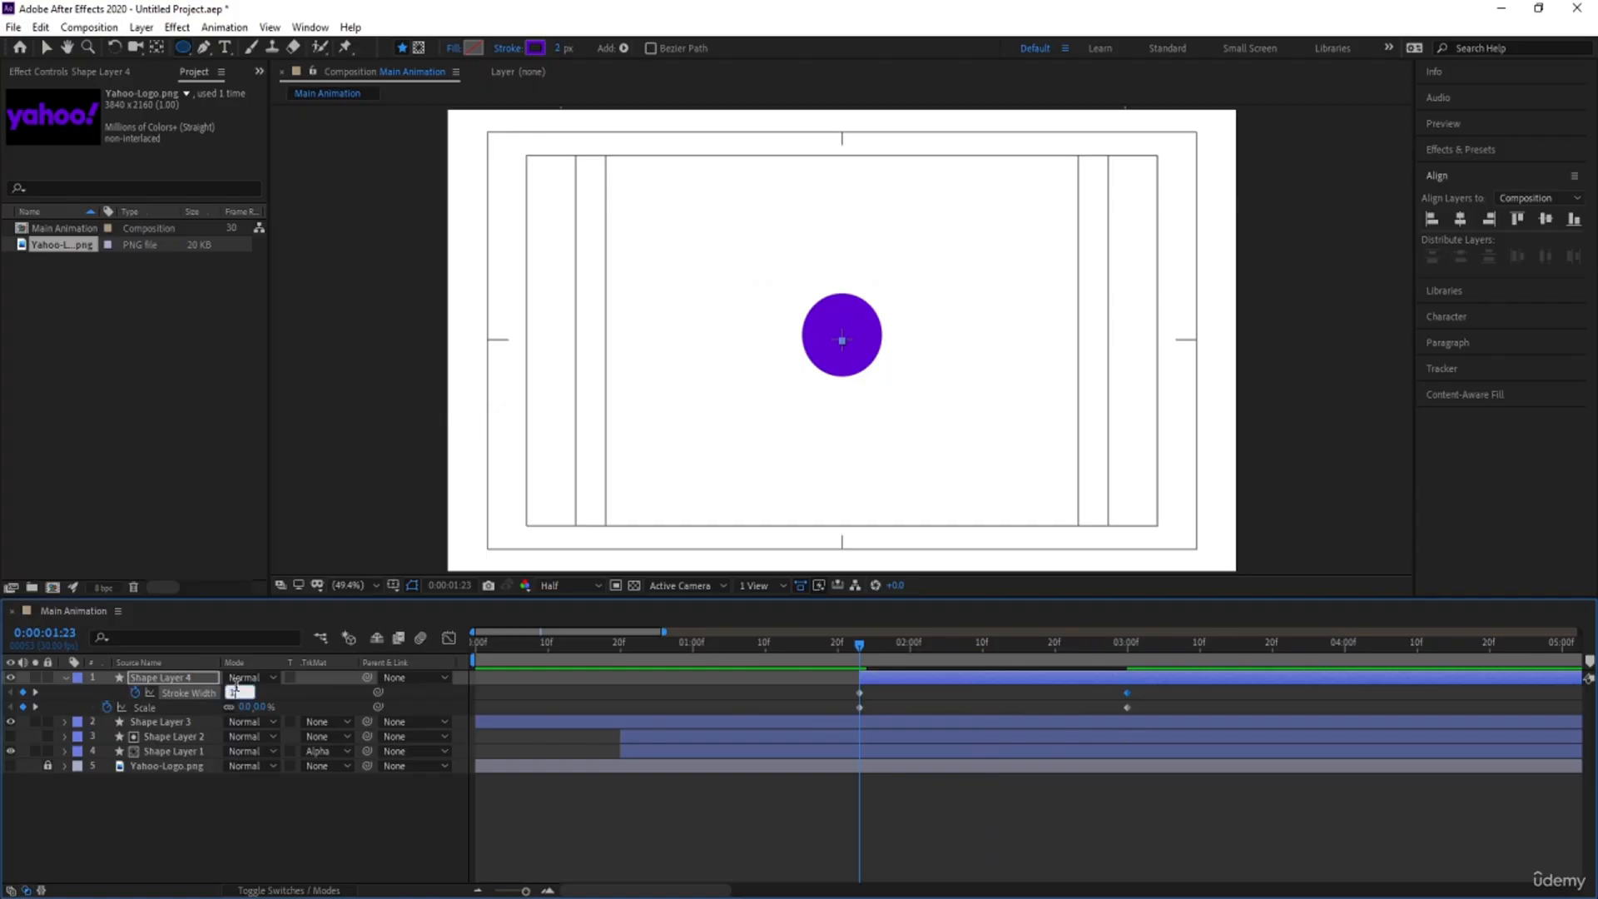
key("Return")
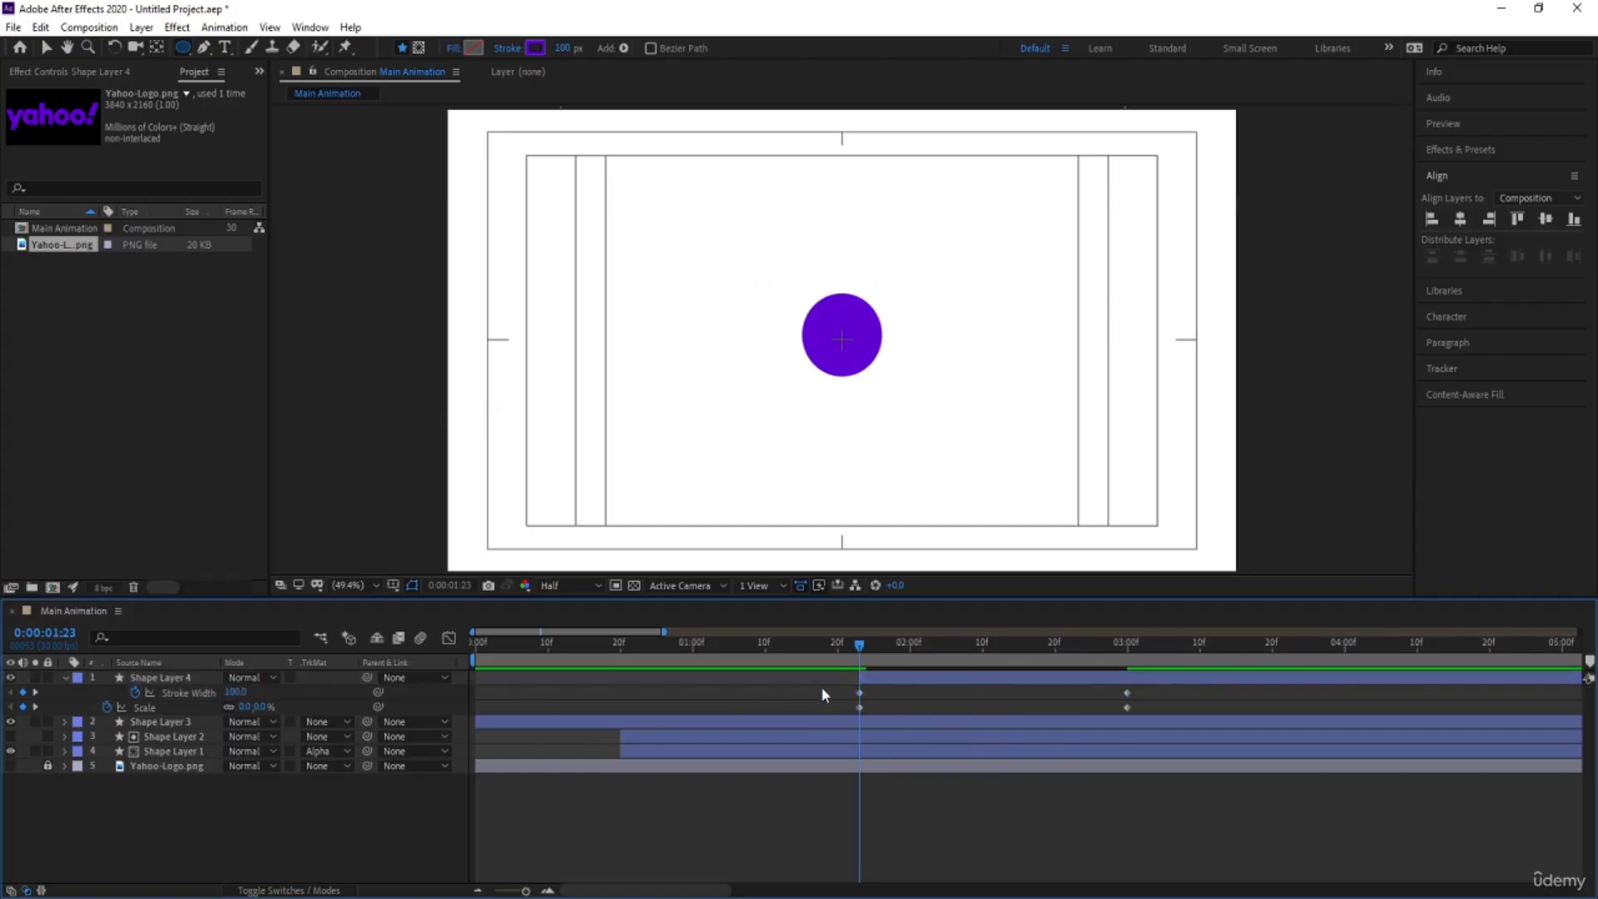
Ease the stroke width and scale keyframes of Shape Layer 4 and shape their speed graph for a fast start and slow finish
left_click_drag(822, 687, 1184, 763)
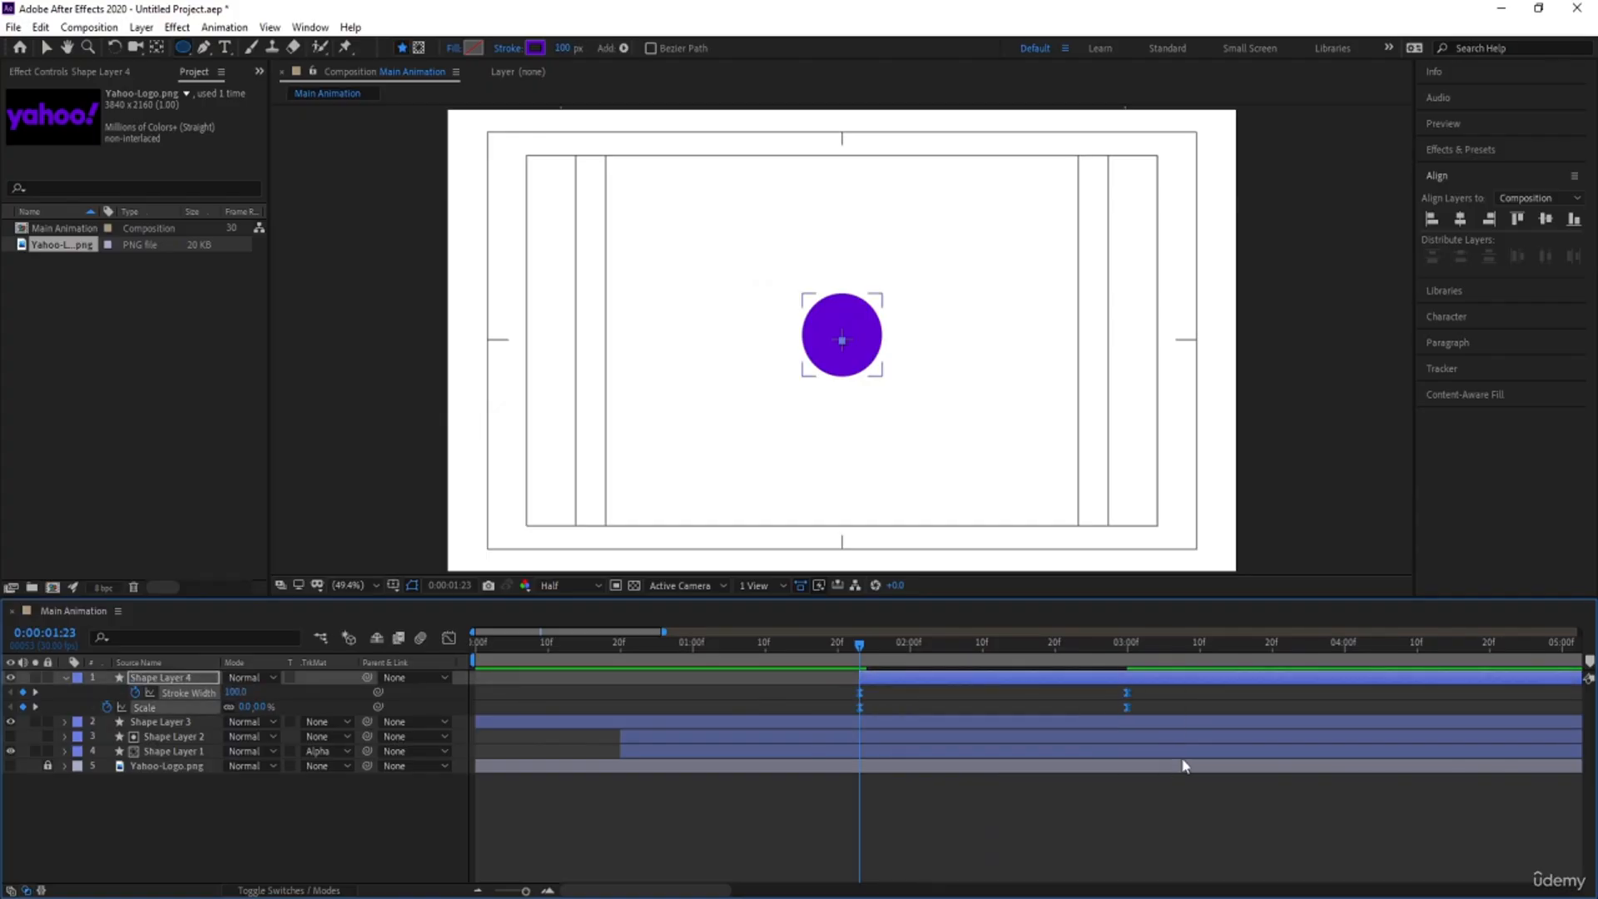
left_click(449, 639)
mouse_move(1204, 721)
left_mouse_down()
mouse_move(1061, 829)
mouse_move(1074, 812)
mouse_move(1046, 774)
mouse_move(862, 798)
mouse_move(874, 781)
left_mouse_up()
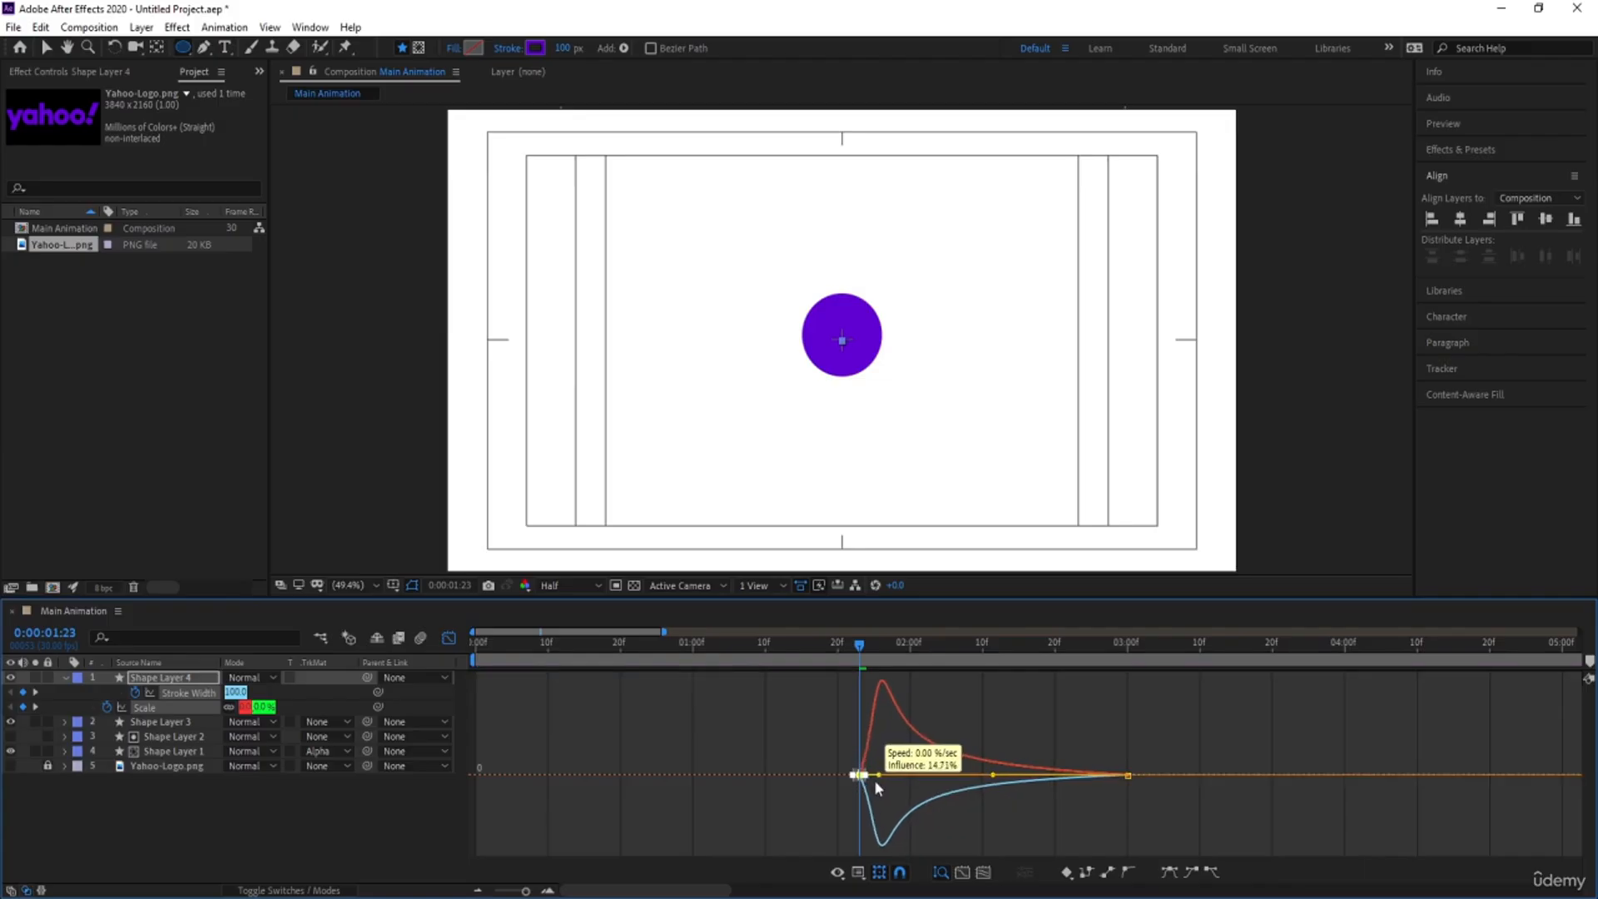
key("space")
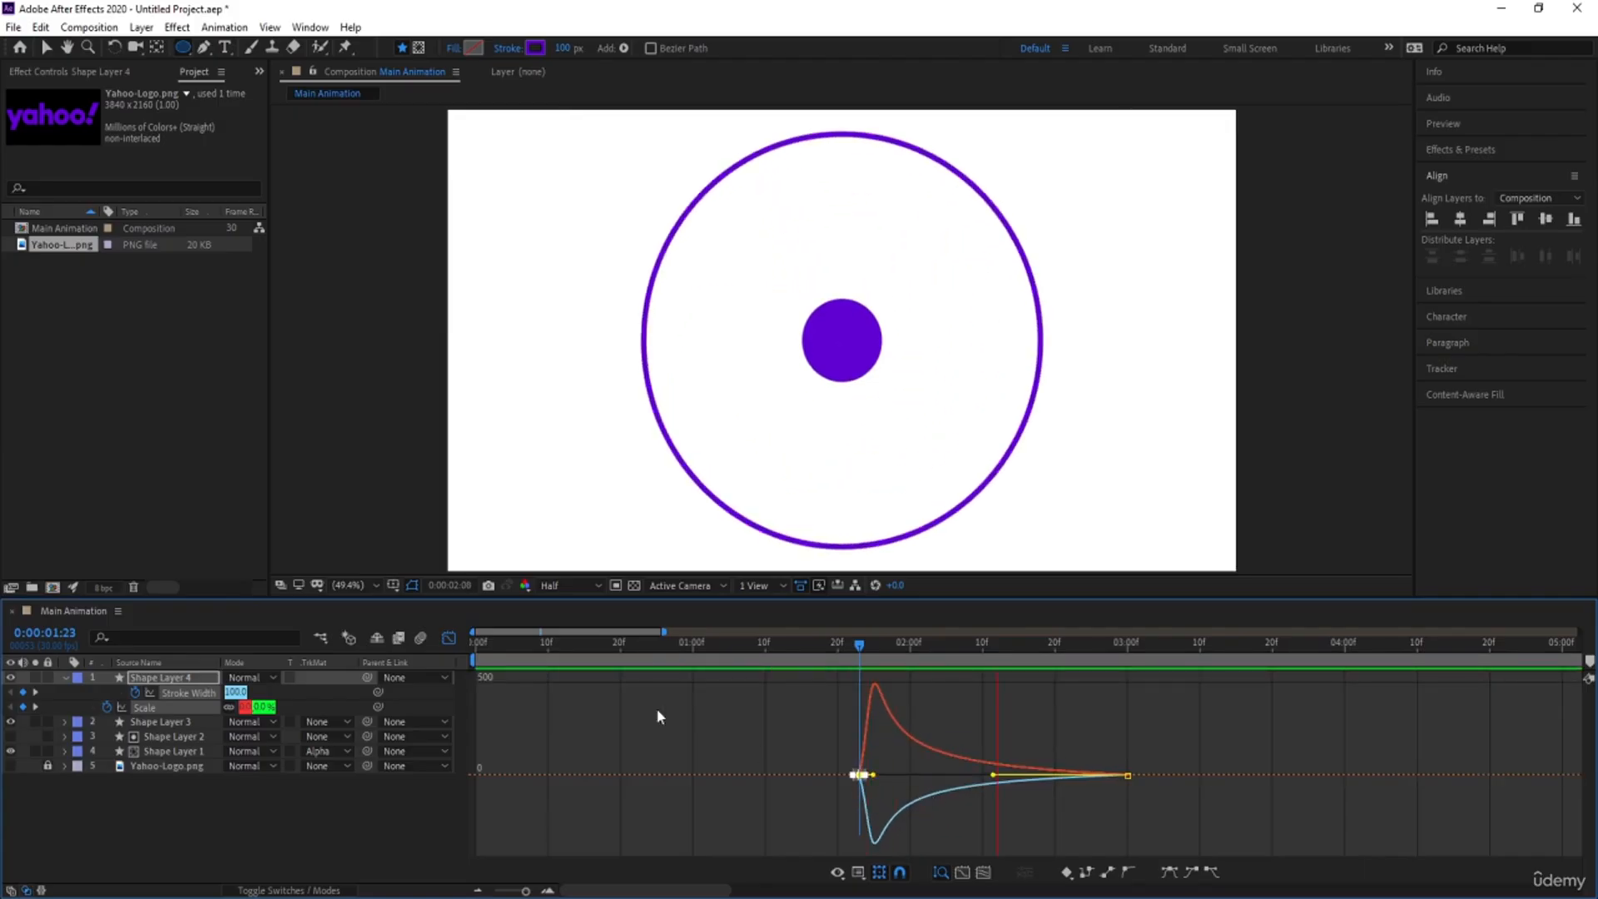
key("space")
left_click(449, 638)
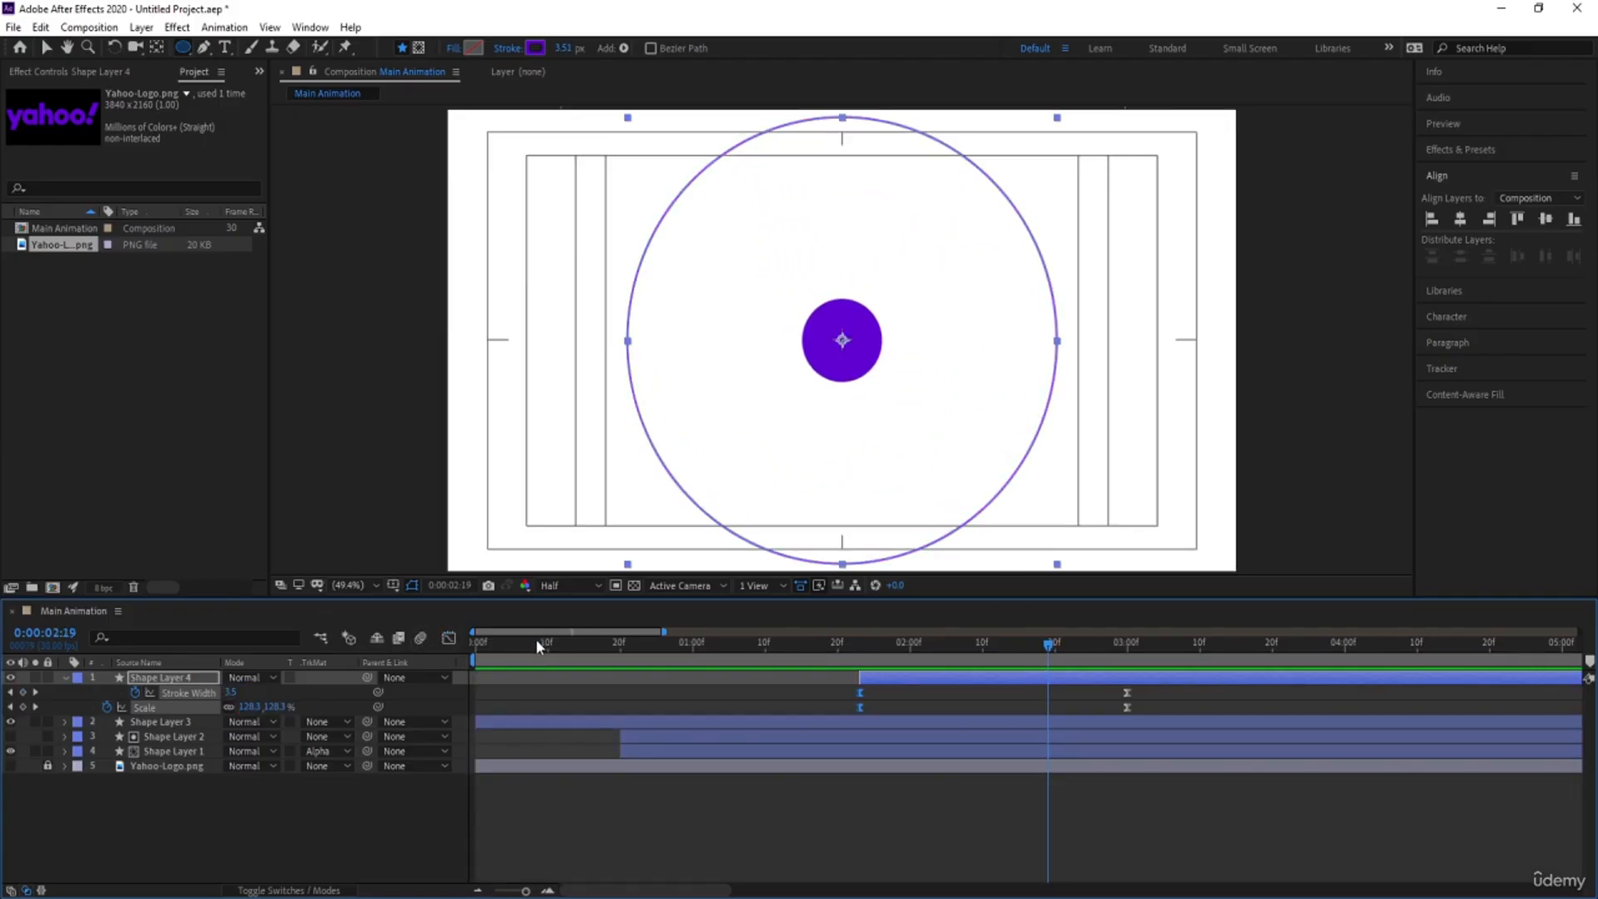
Preview the composition from the first frame to check the expanding circle animation
left_click_drag(537, 643, 452, 658)
key("space")
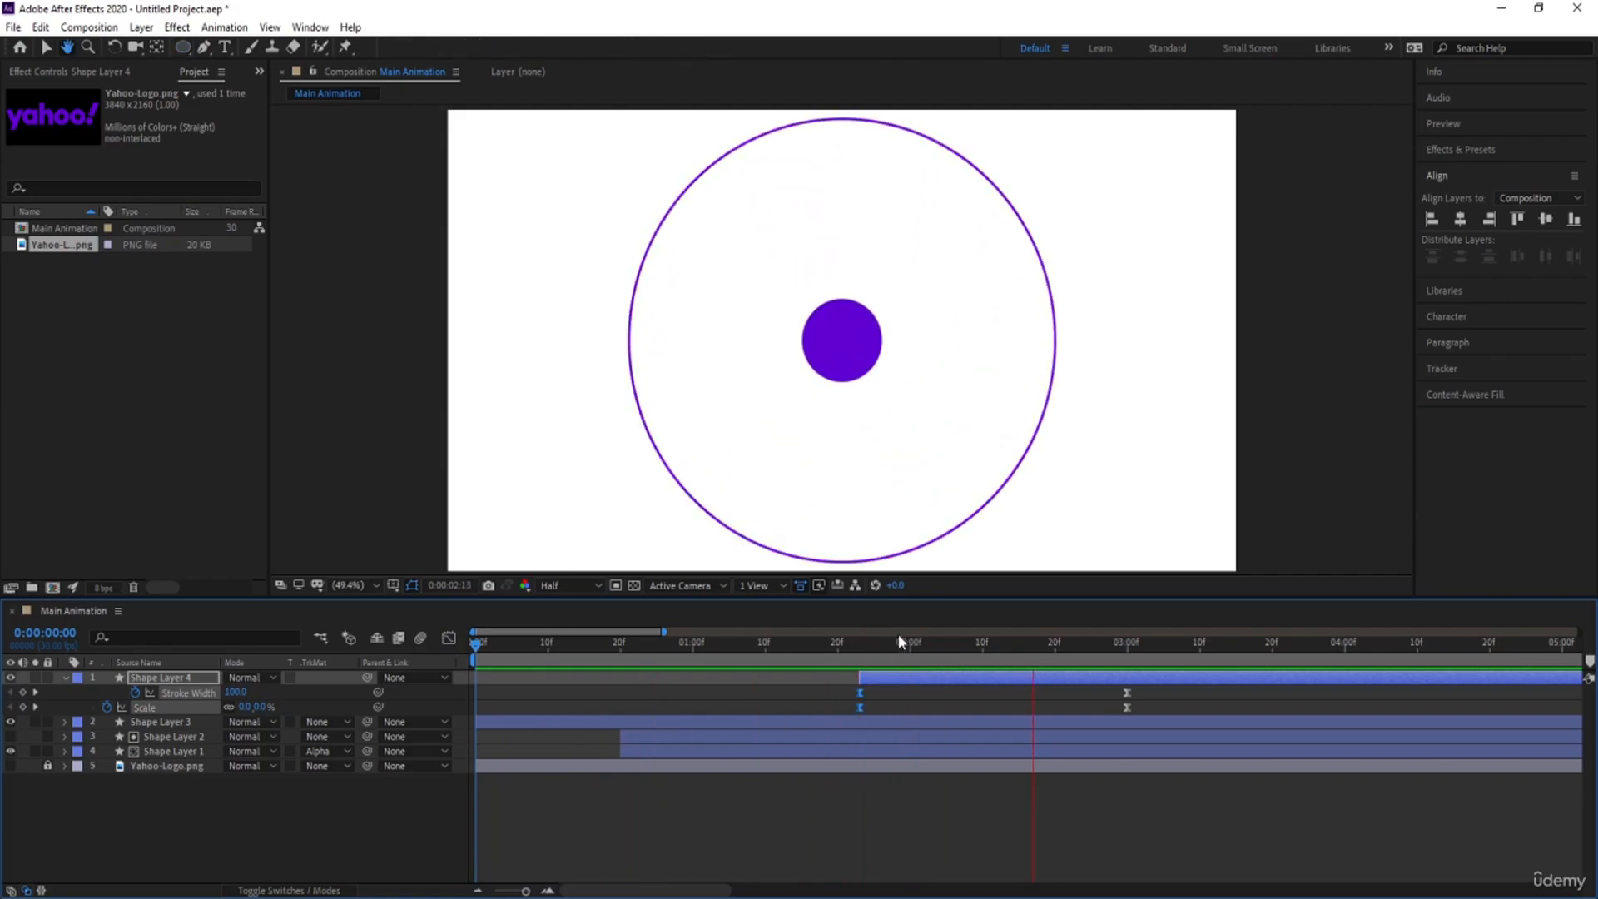
key("space")
key("space")
key("space")
left_click(893, 697)
key("space")
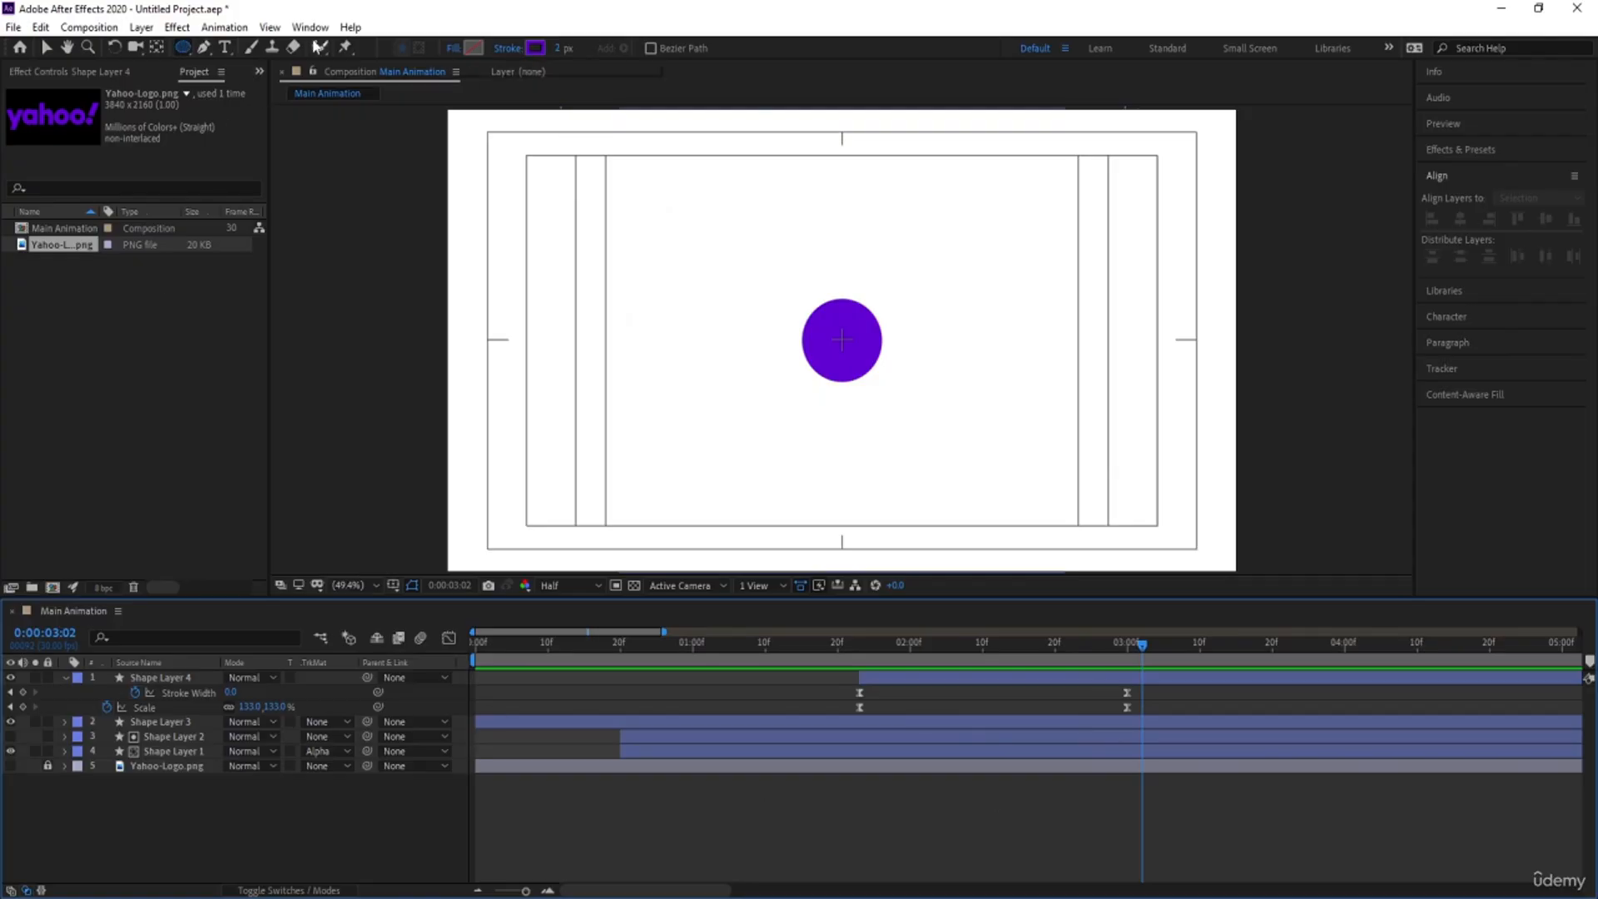
left_click(504, 50)
left_click(714, 408)
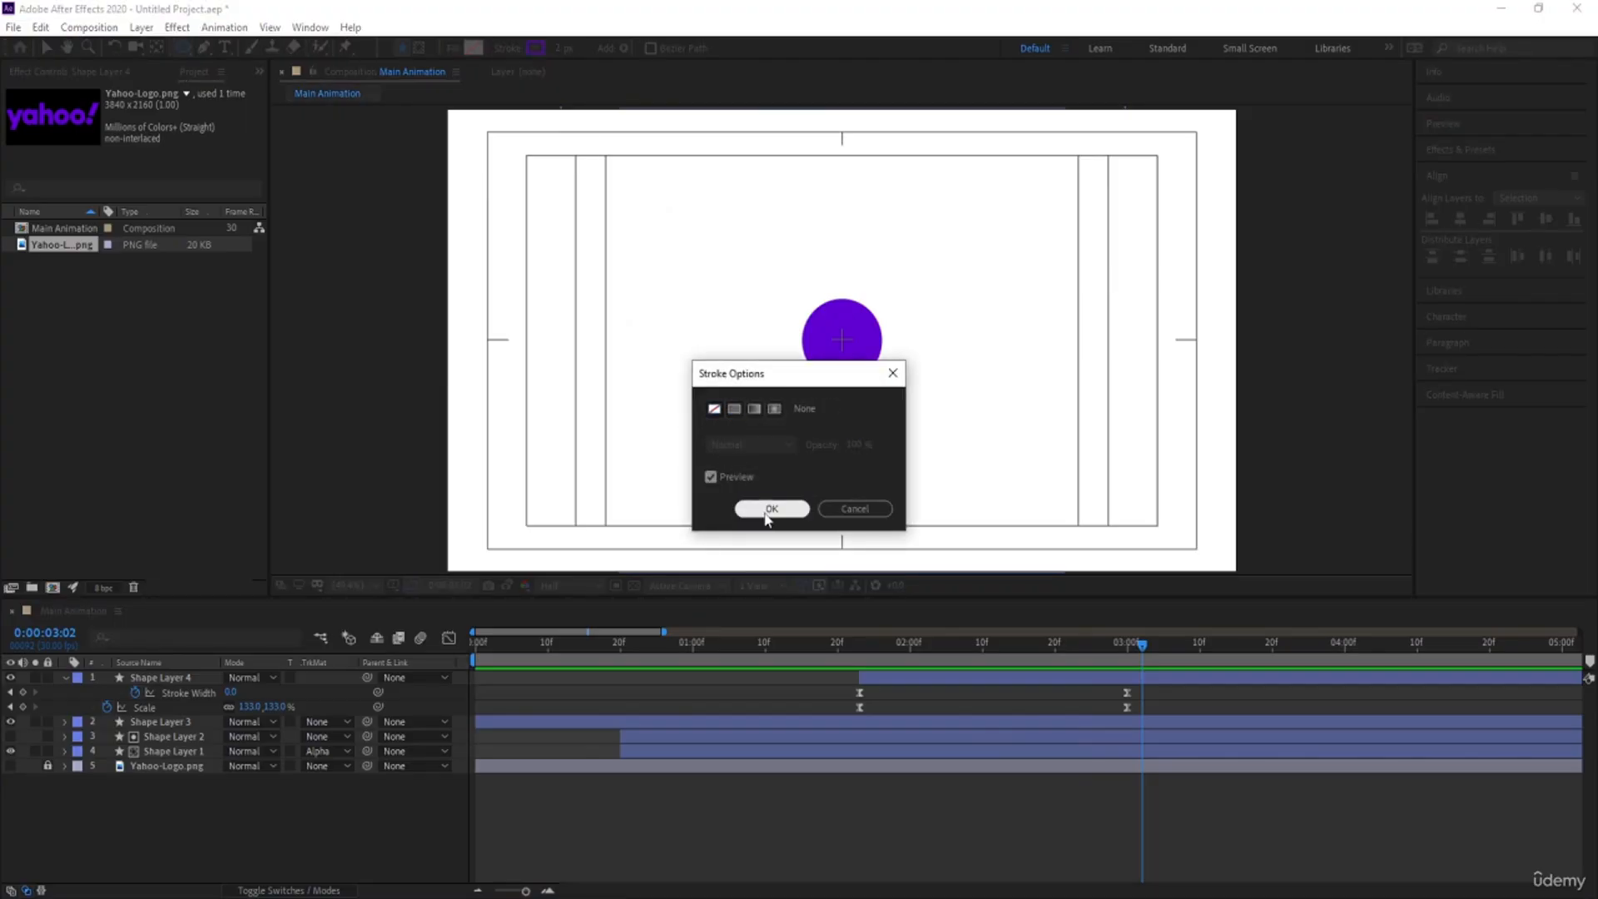
left_click(841, 509)
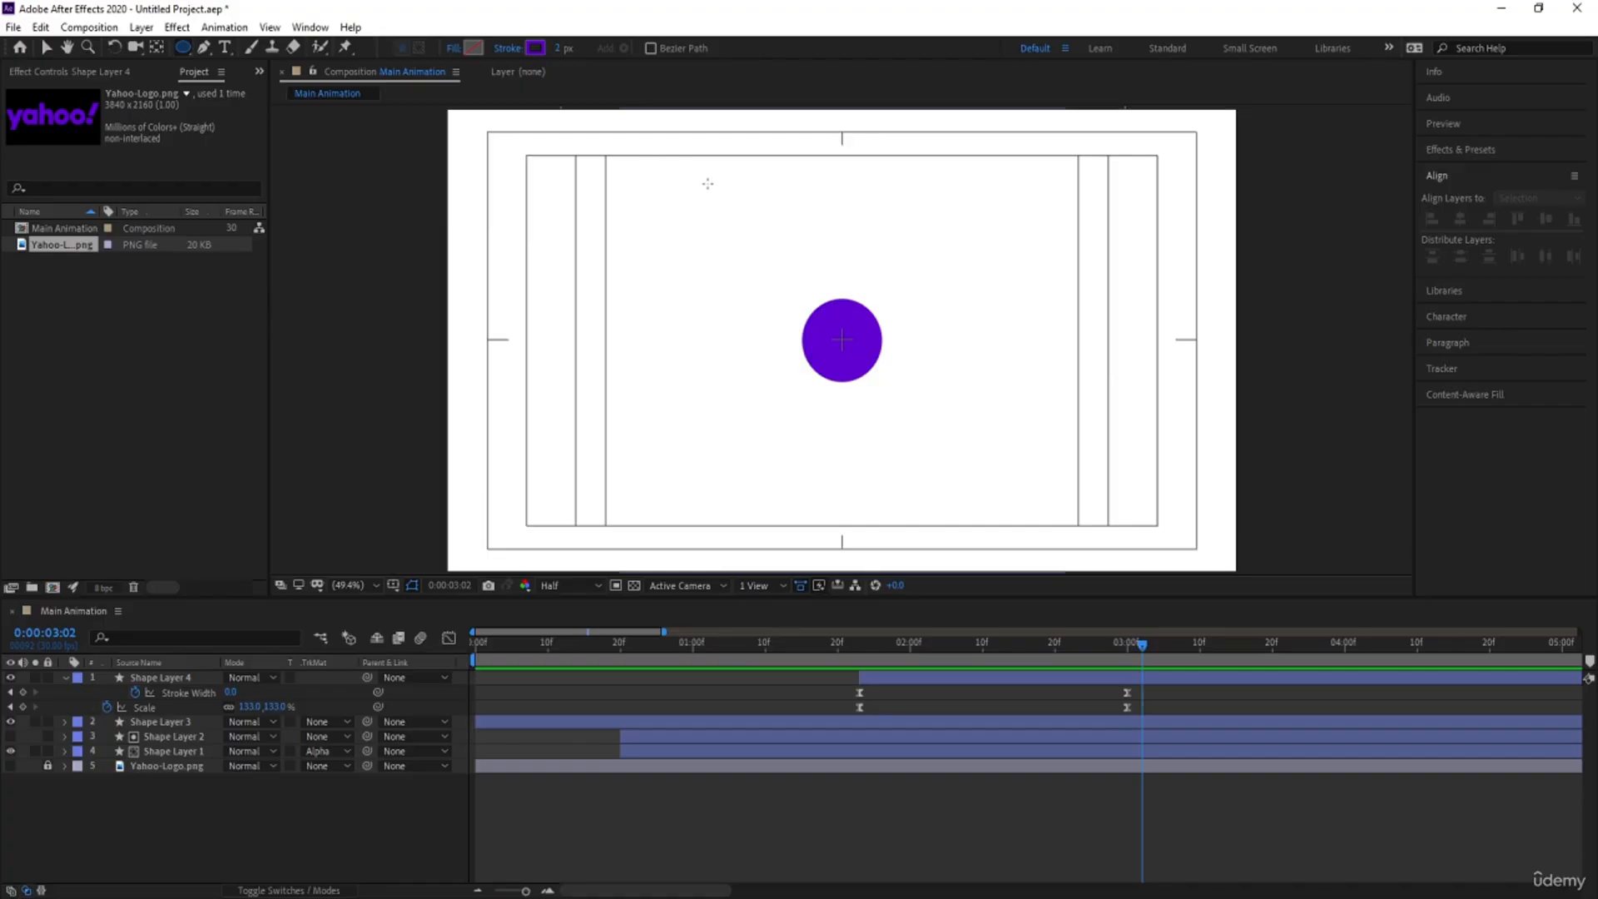
Draw a large stroked circle on a new shape layer and centre it horizontally and vertically in the composition
left_click_drag(708, 183, 1033, 508)
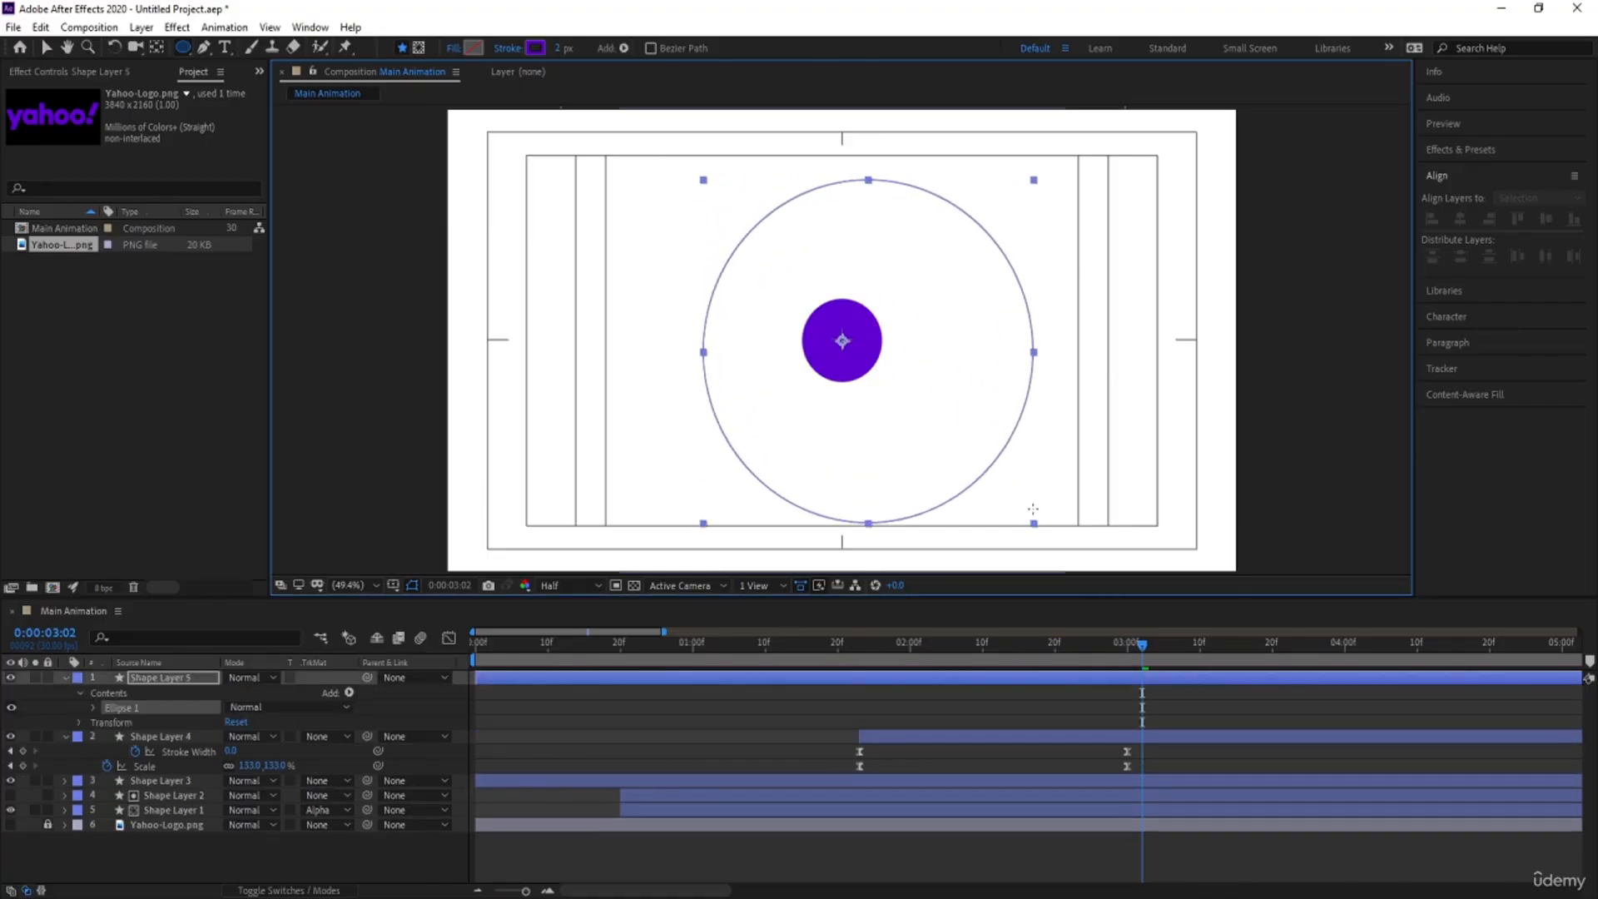
left_click(597, 698)
left_click(575, 679)
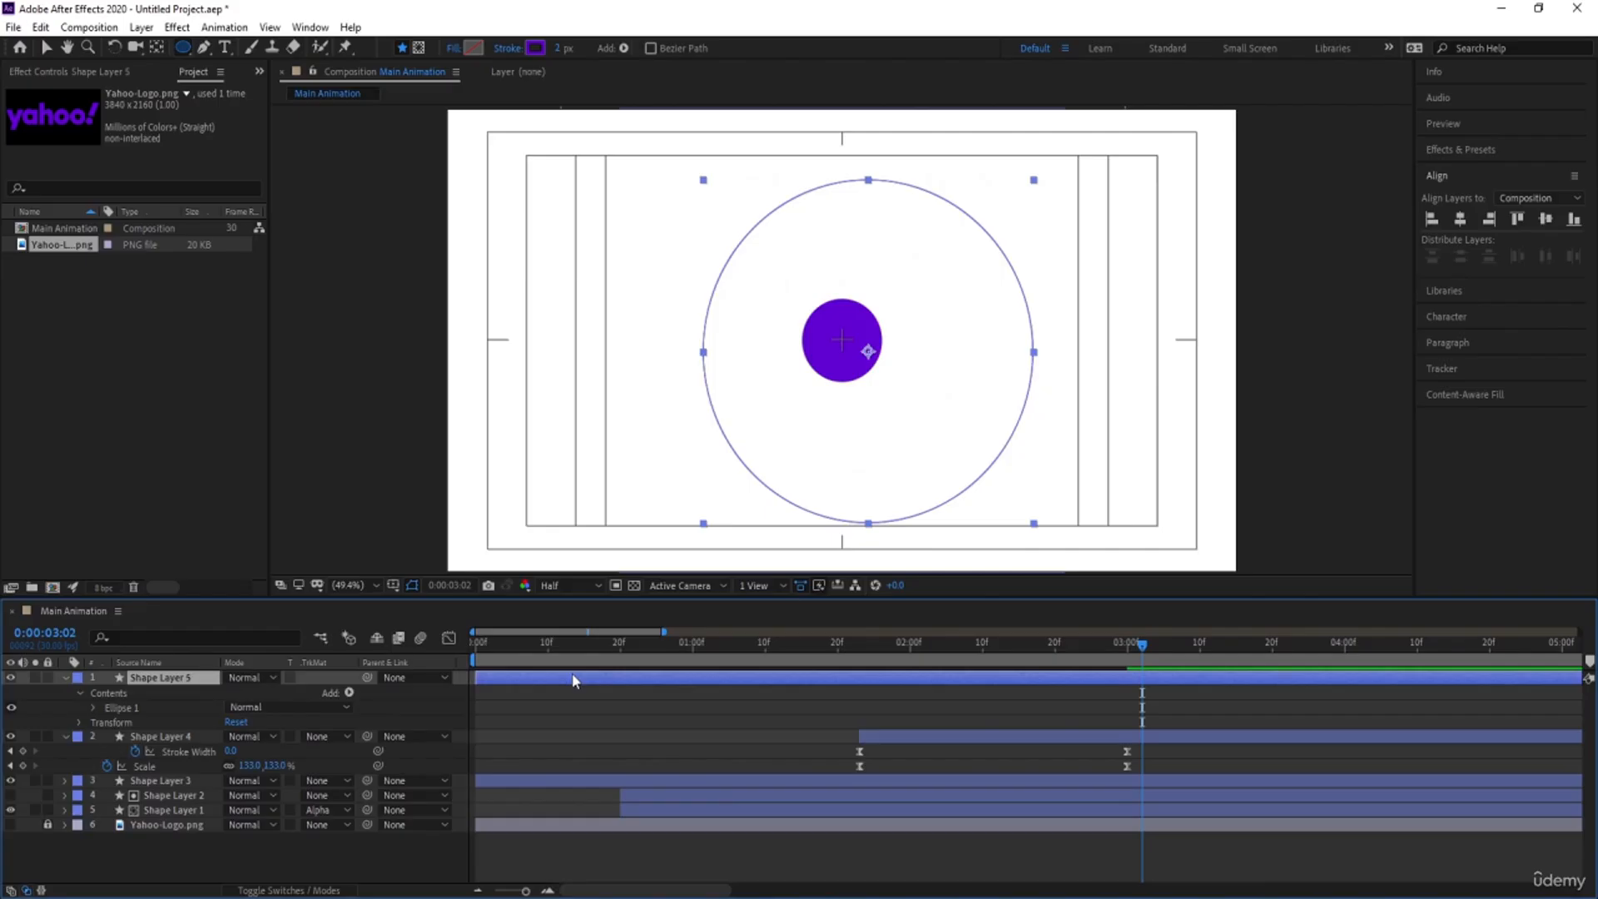
left_click(1461, 219)
left_click(1550, 225)
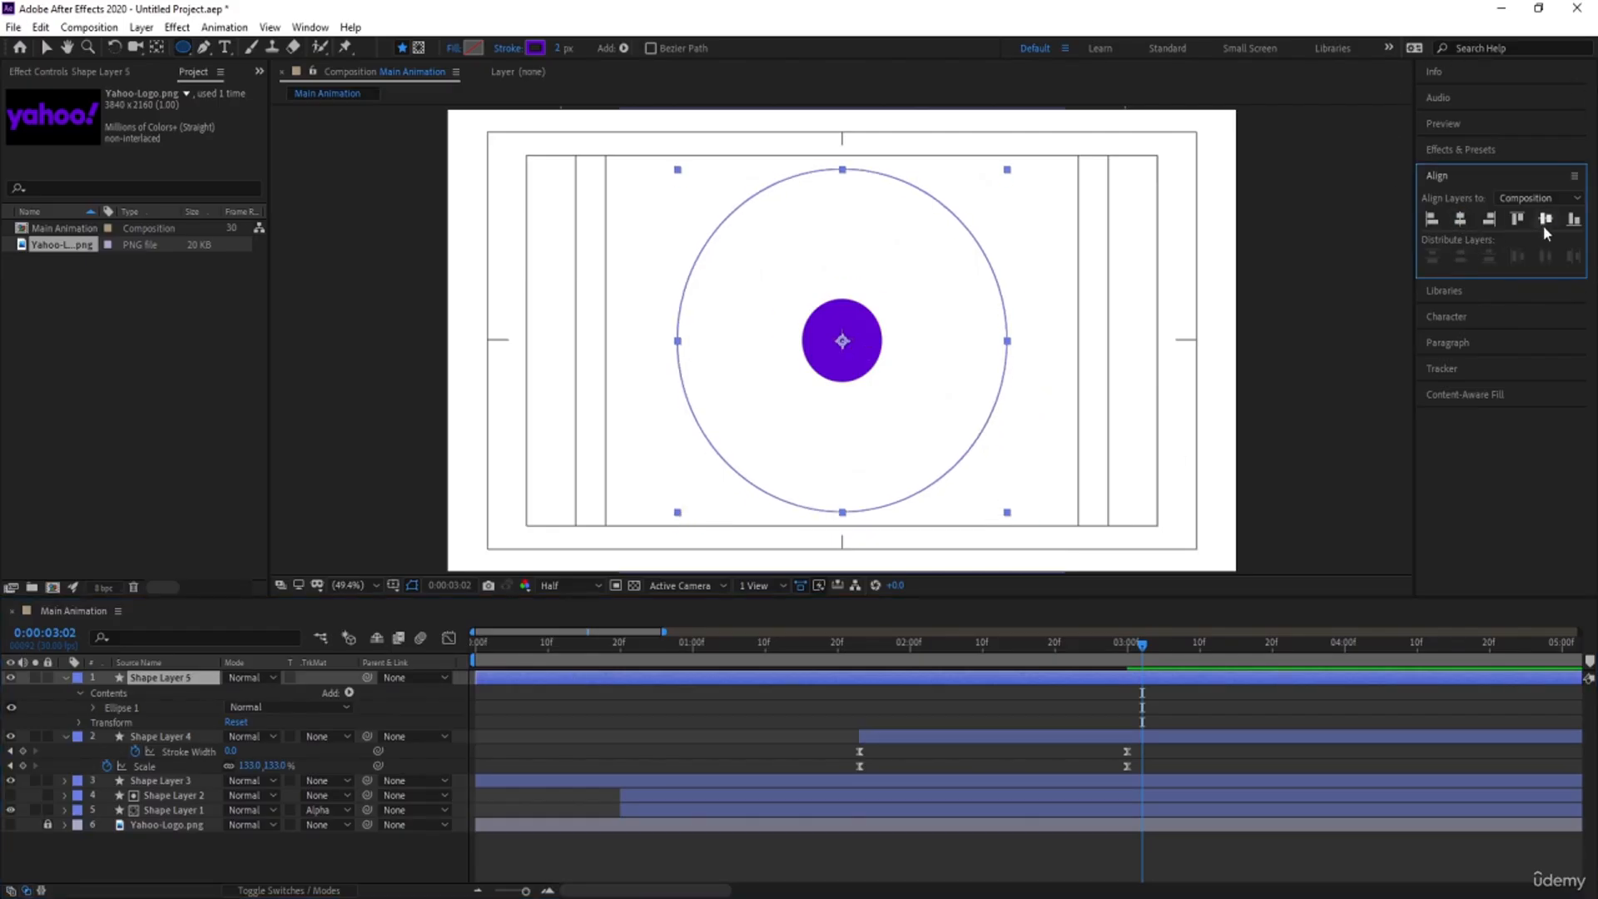
Scale the Shape Layer 5 circle to 73% and duplicate the layer
key("s")
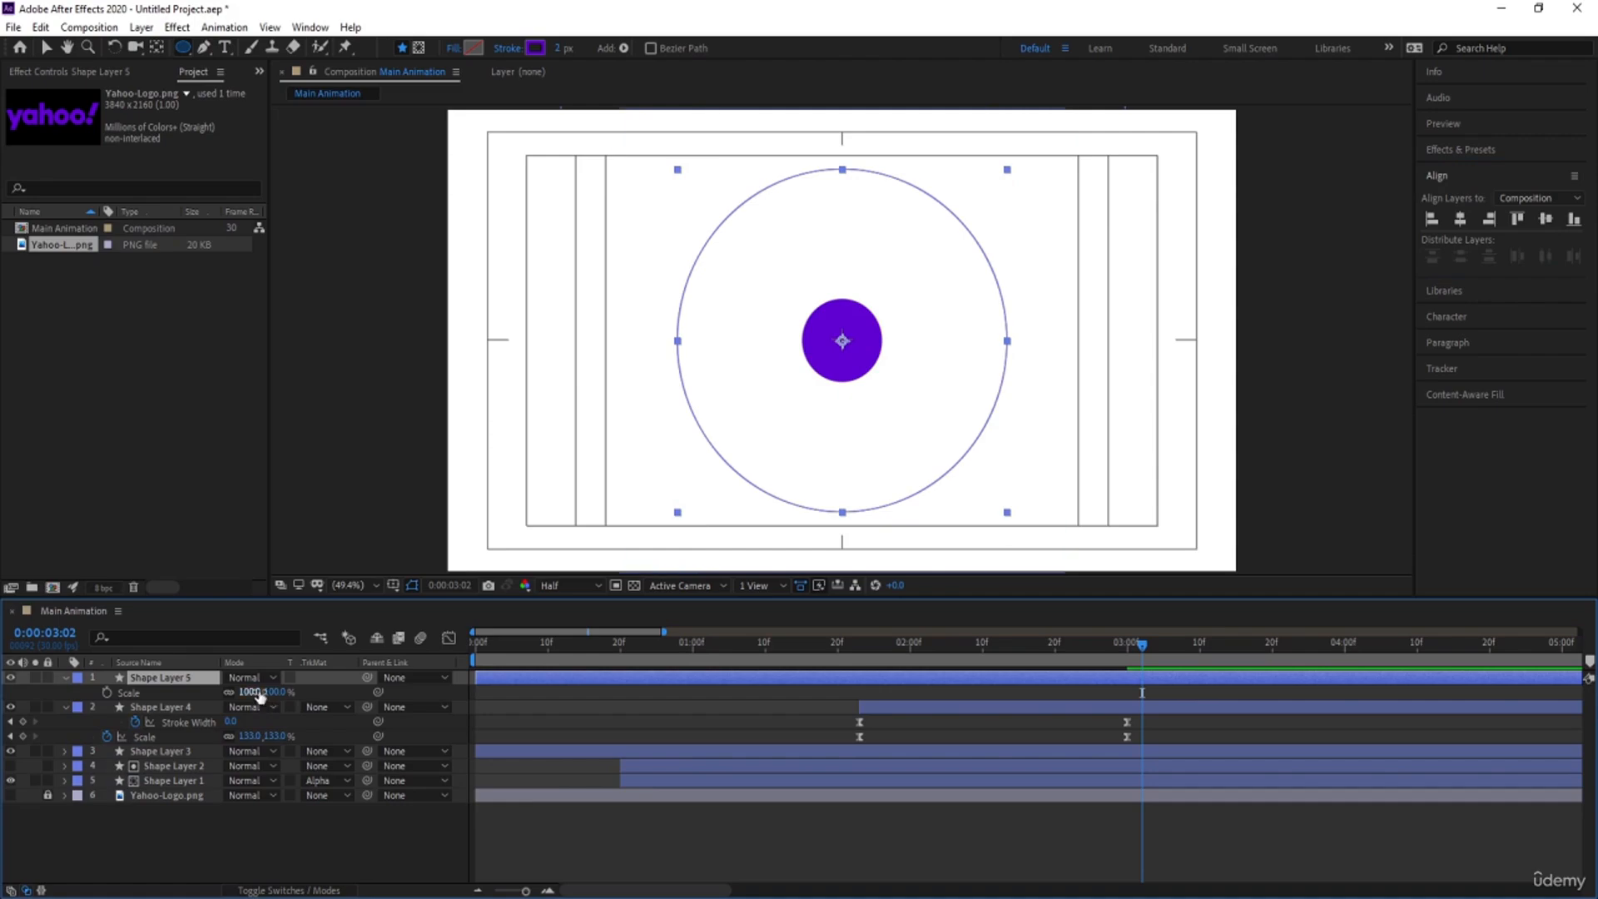
left_click_drag(251, 692, 217, 694)
left_click(196, 681)
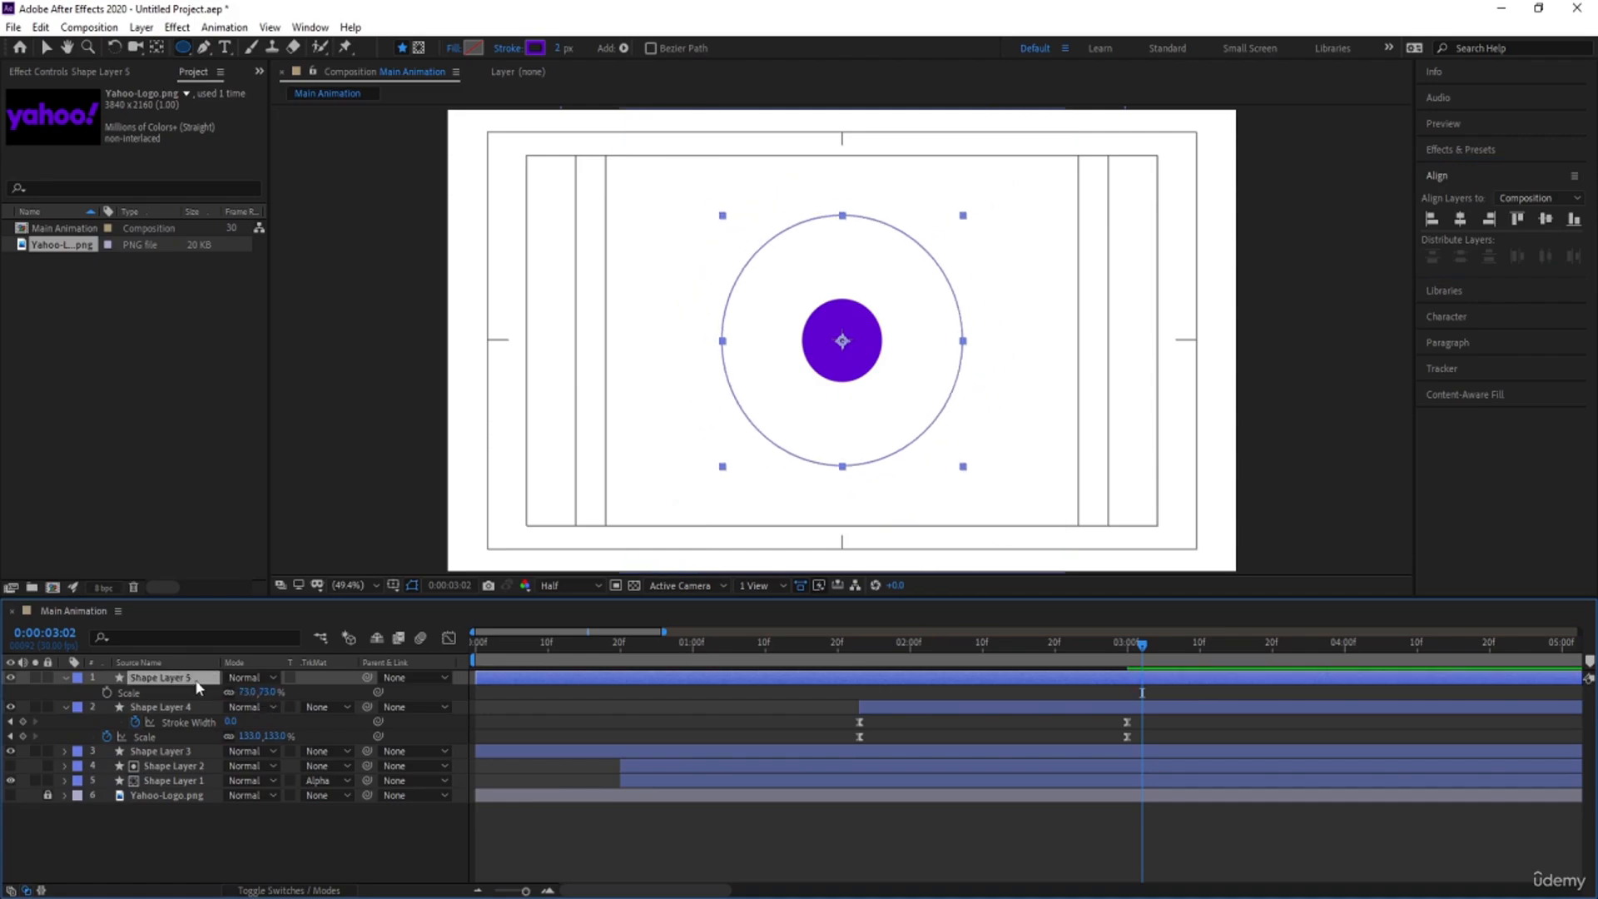
key("ctrl+d")
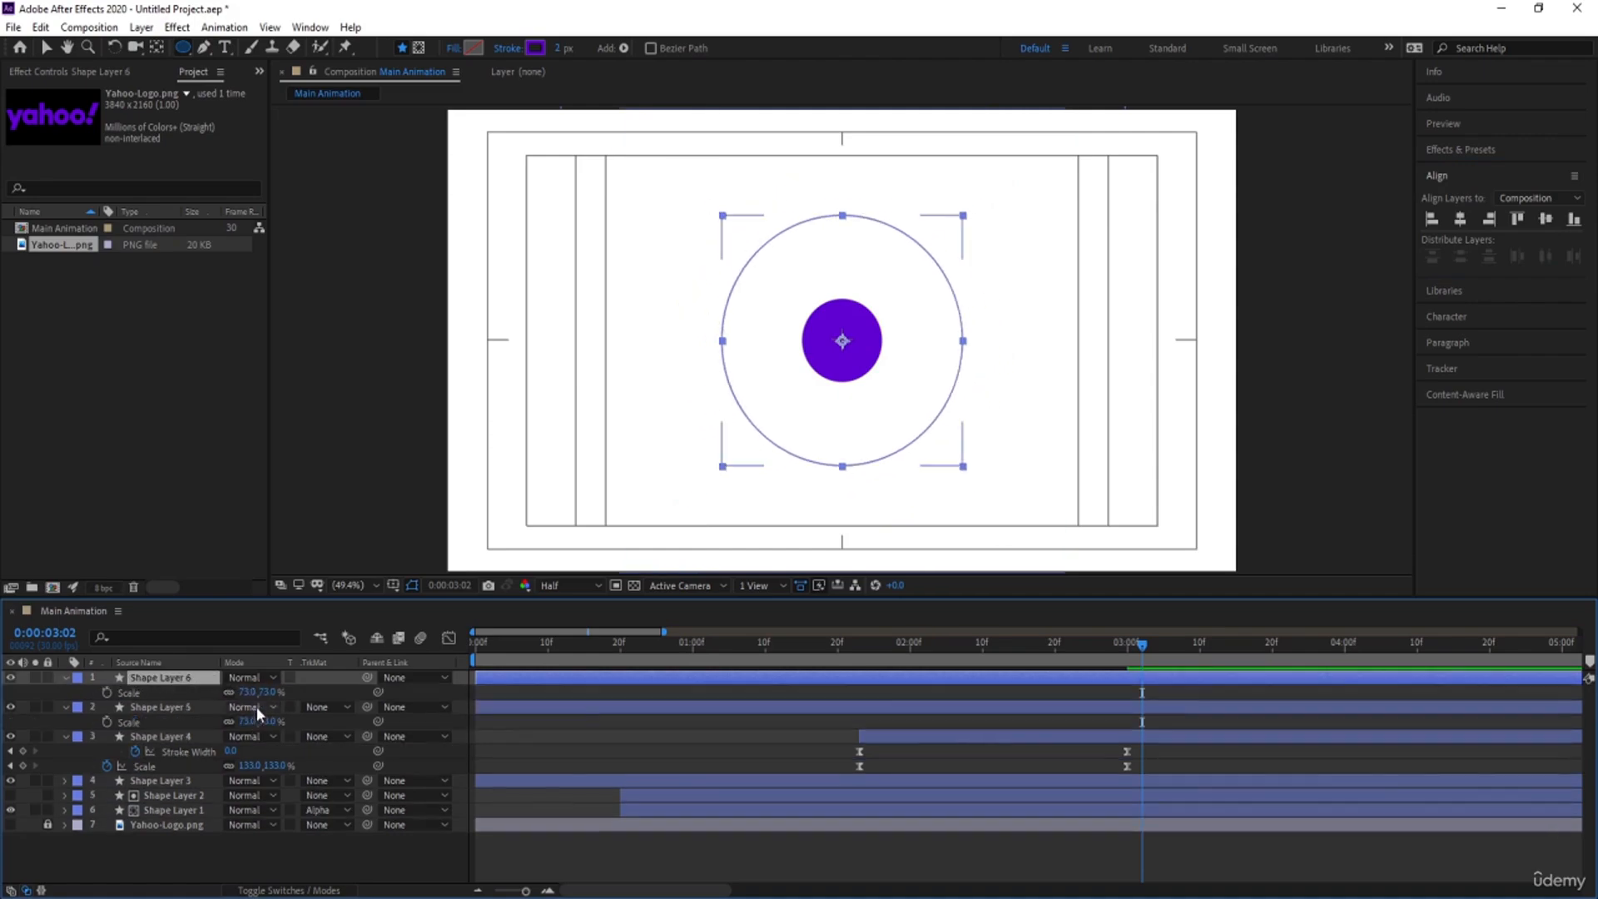
Enlarge the duplicated circle on Shape Layer 6 to a scale of 143%
left_click_drag(250, 692, 312, 681)
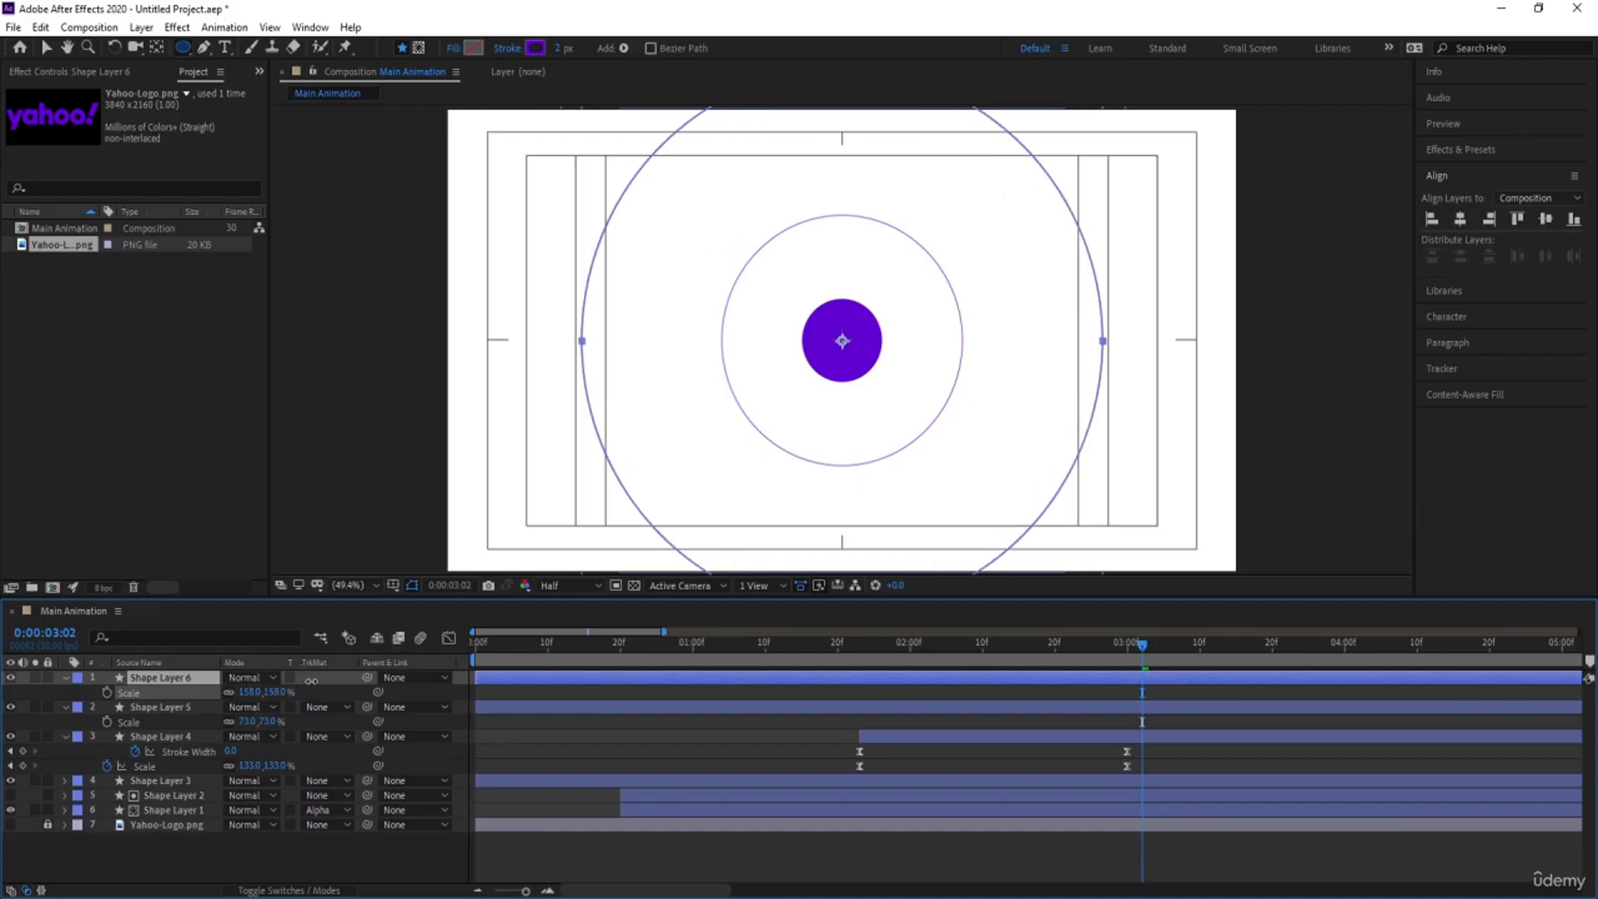
left_click(148, 682)
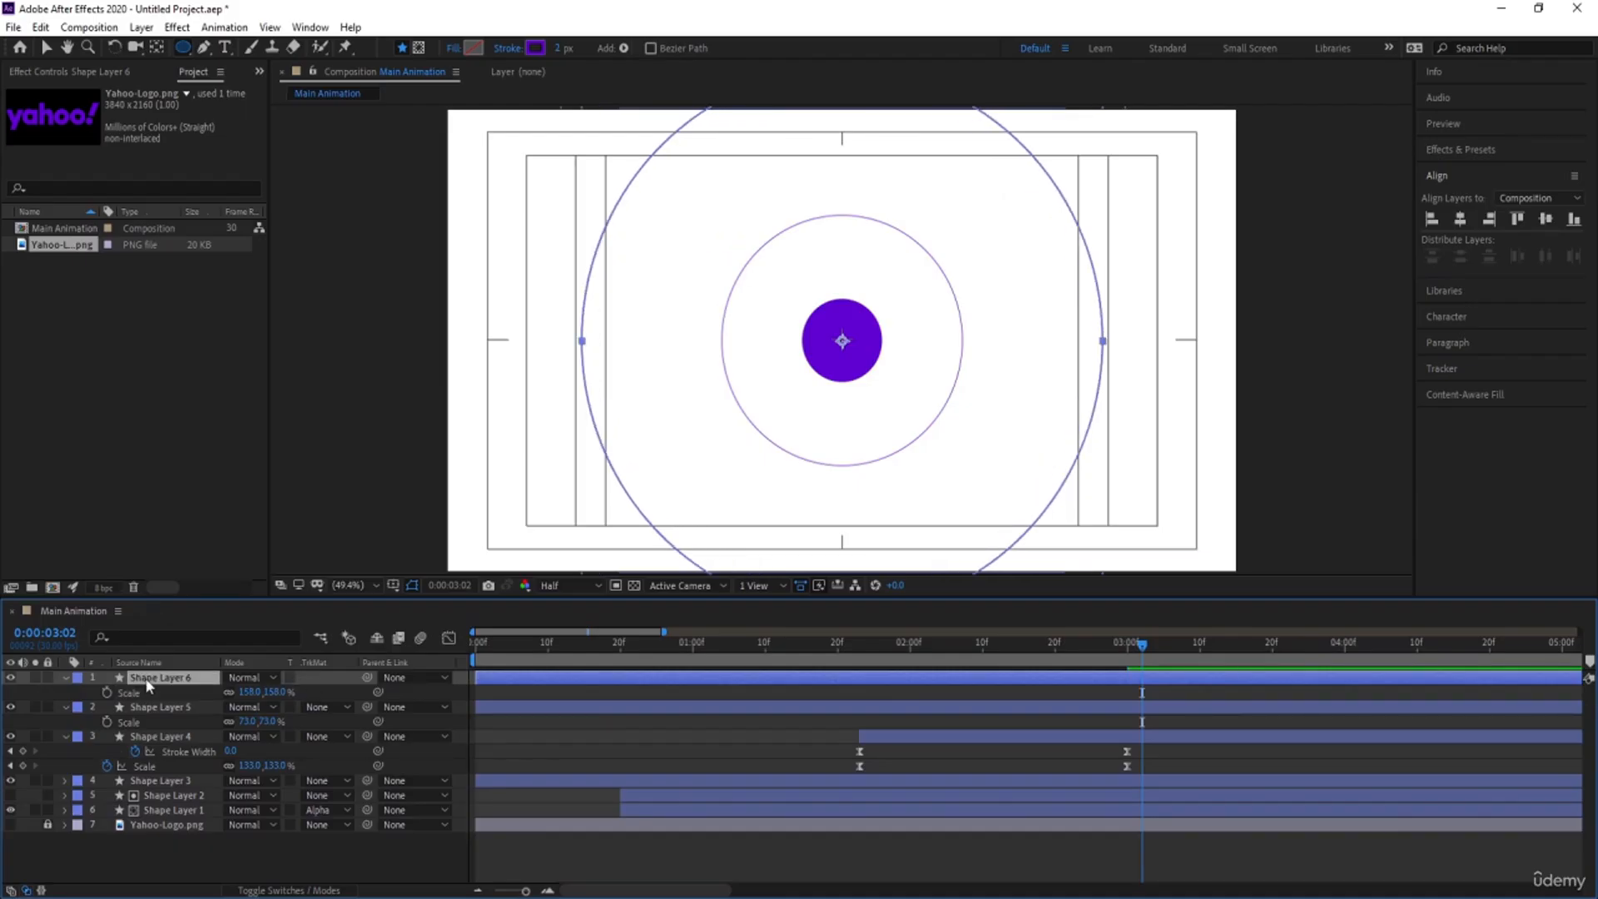
left_click(243, 692)
type("143")
key("Return")
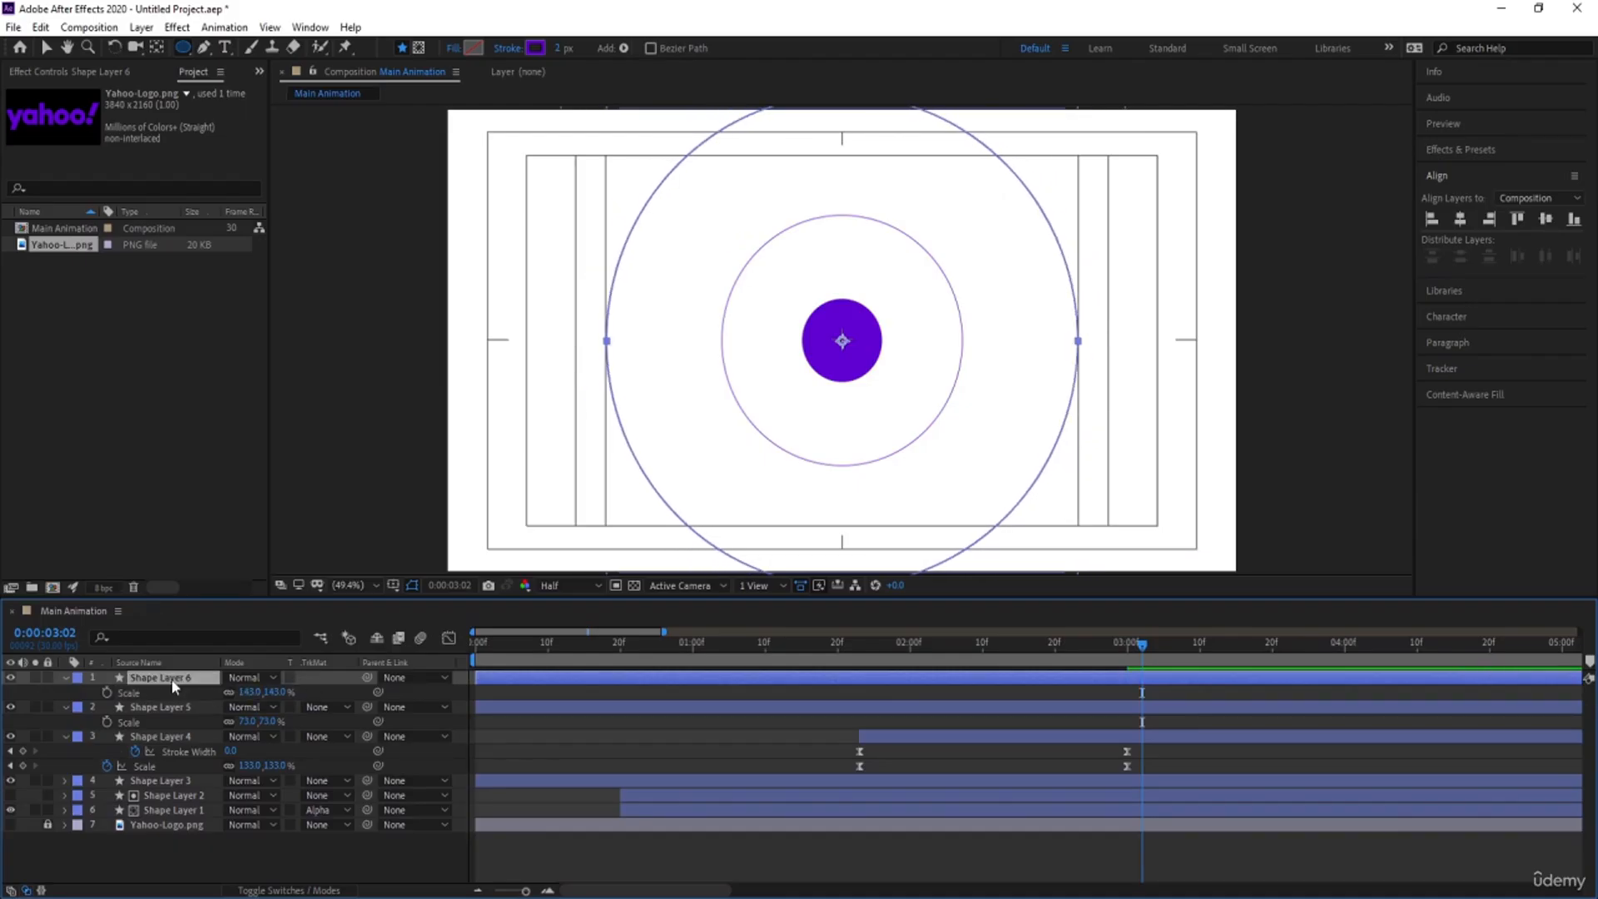
Duplicate the 143% circle layer and scale the copy to 229%
key("ctrl+d")
left_click_drag(267, 692, 312, 679)
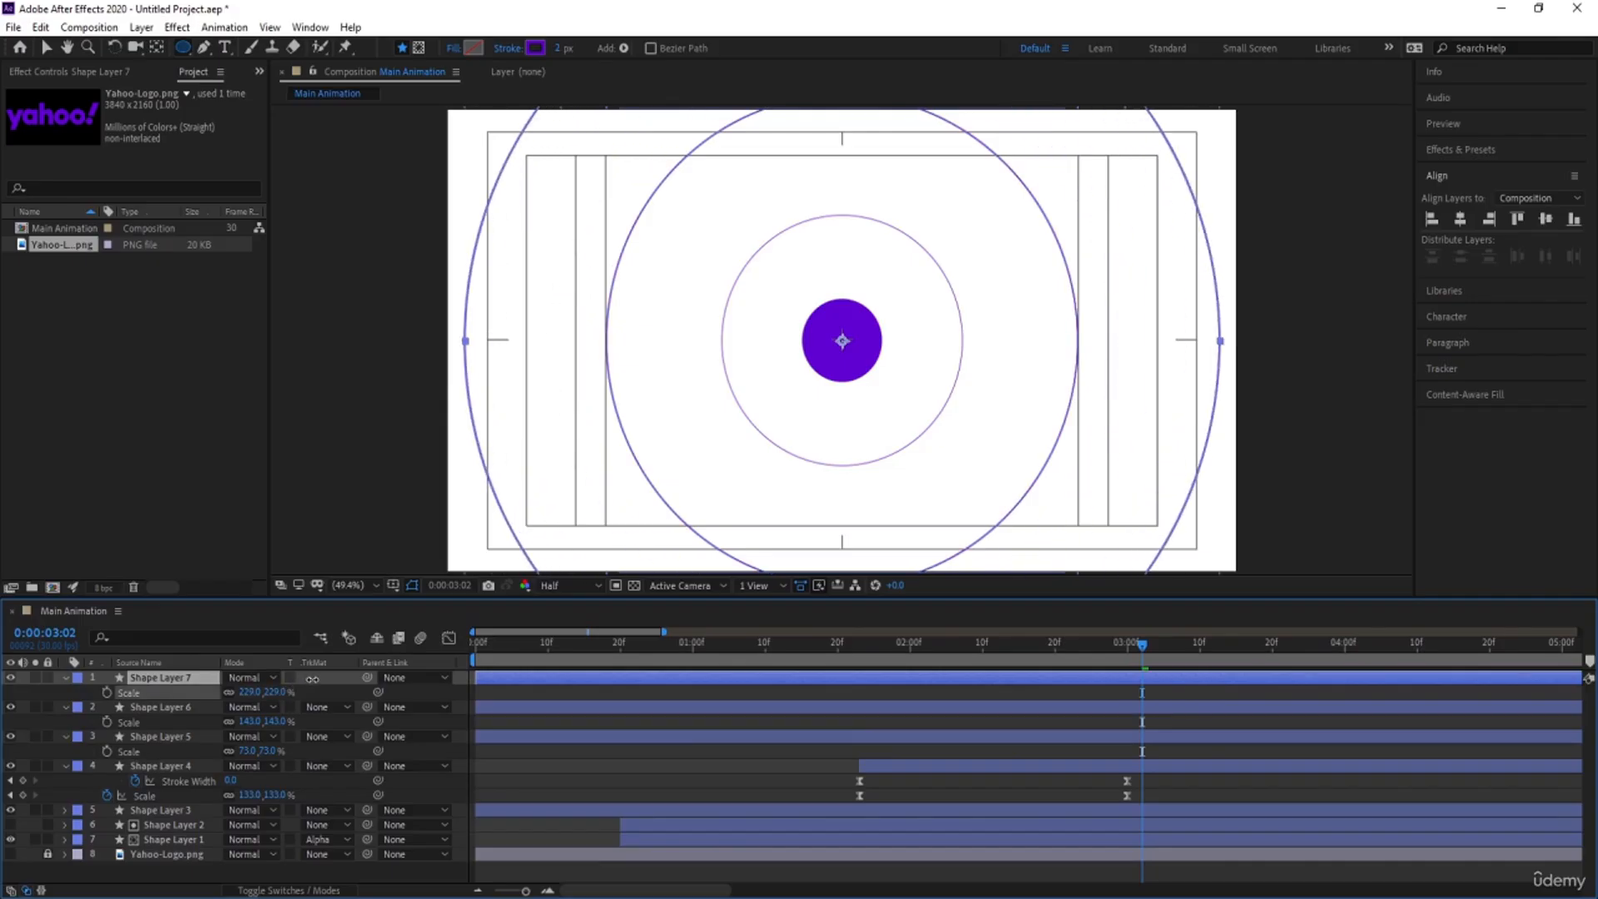
left_click(547, 722)
Trim the start of Shape Layers 5, 6 and 7 to 0:00:01:23
left_click_drag(939, 657, 864, 647)
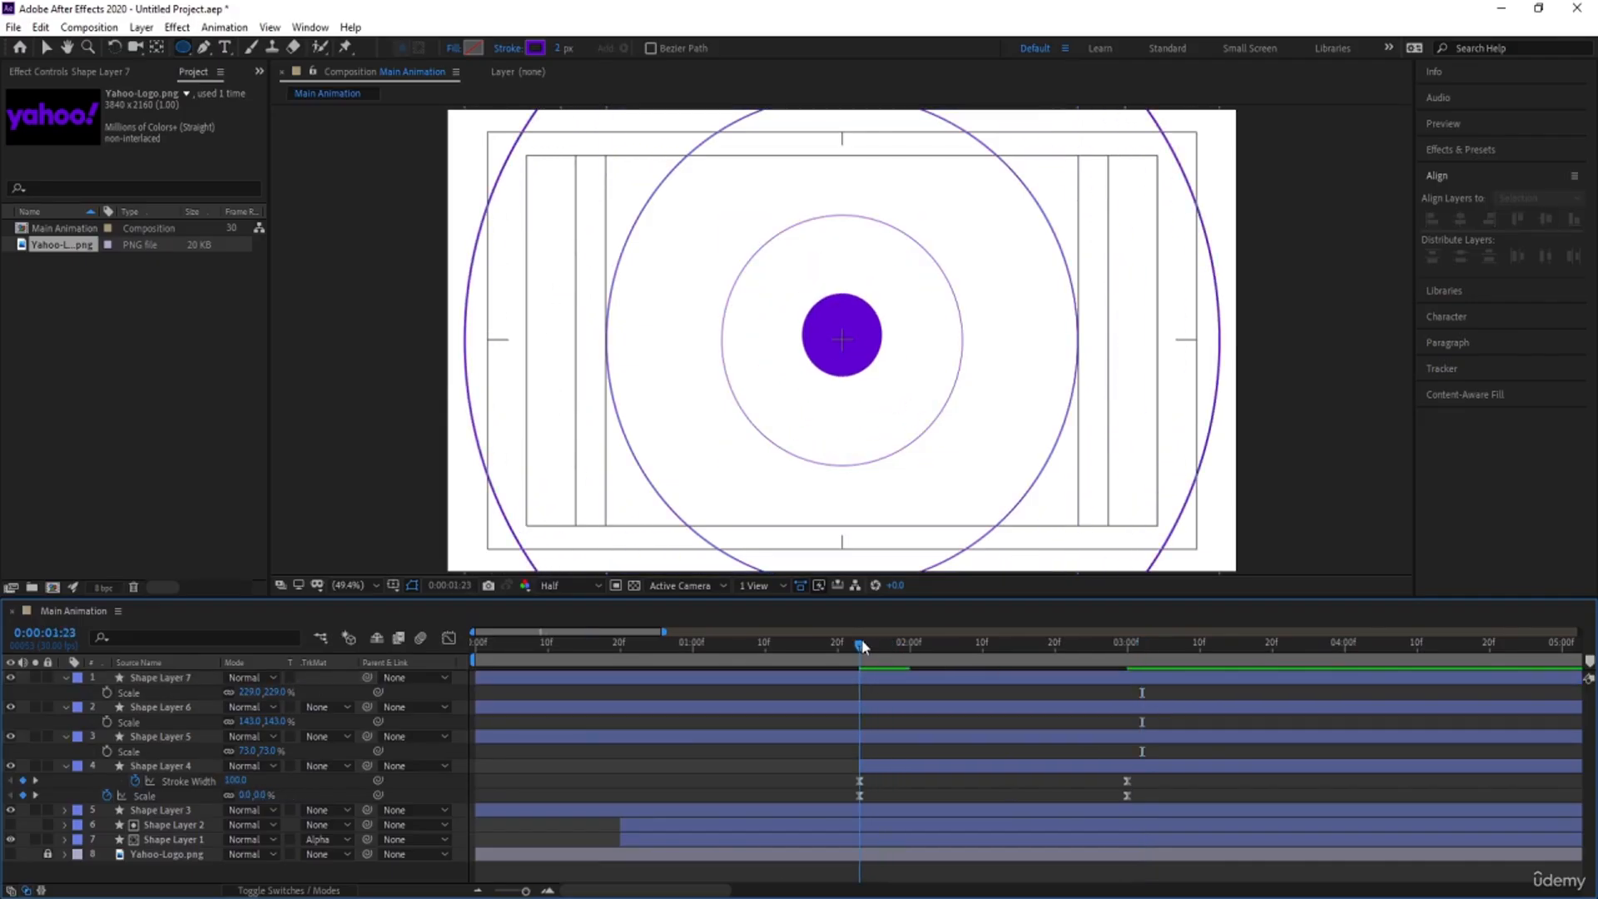
left_click(844, 732)
left_click(851, 681, "shift")
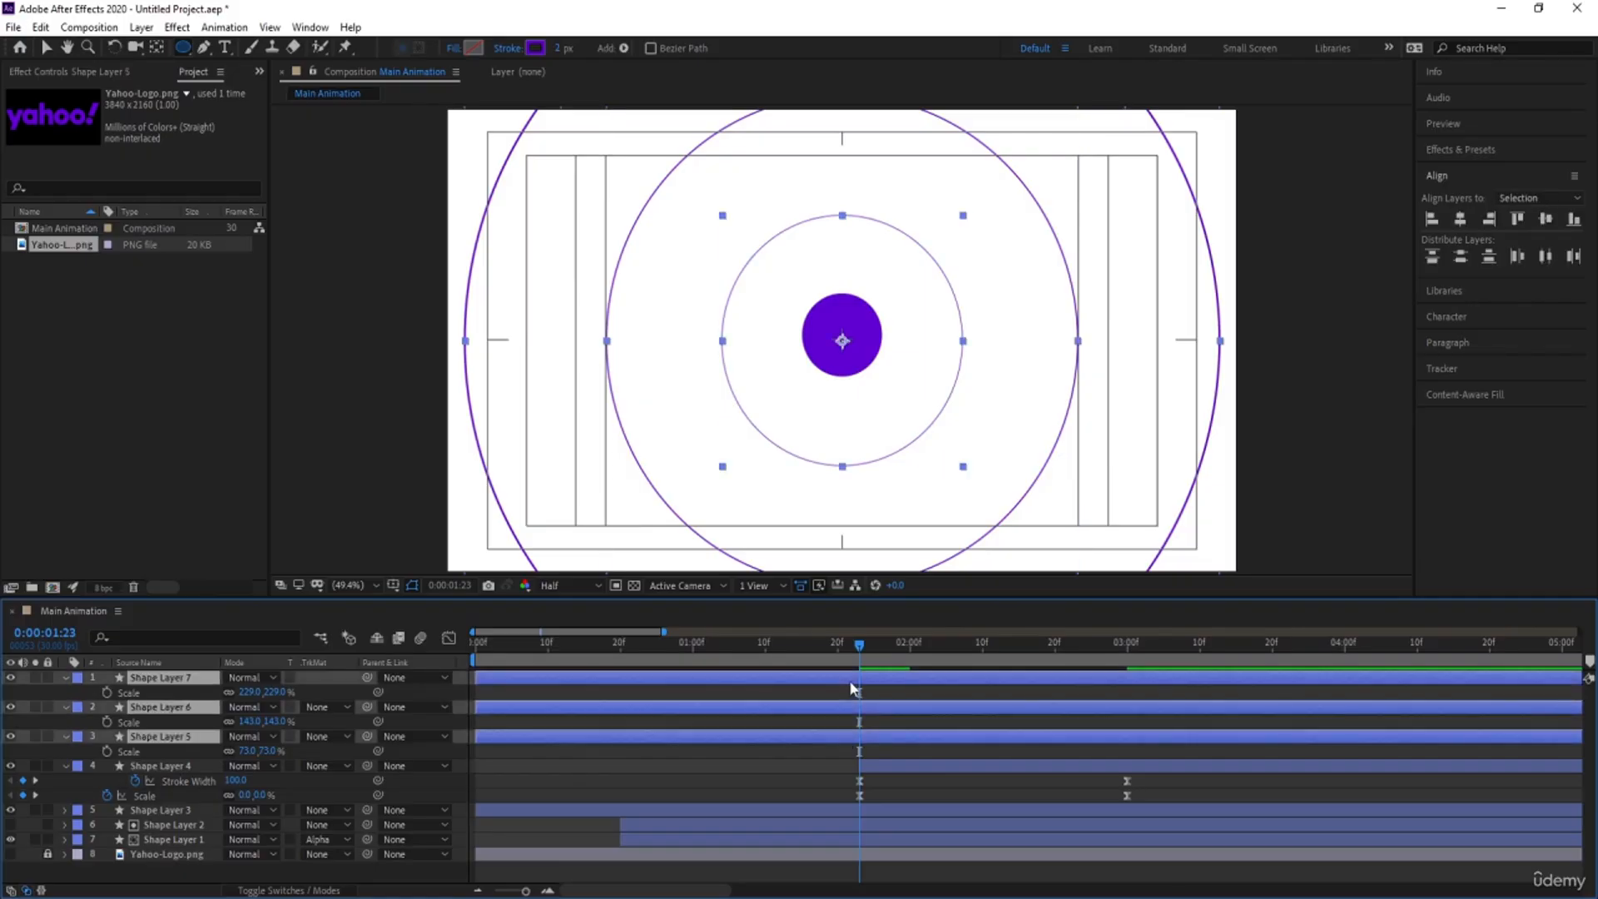
key("alt+bracketleft")
left_click(600, 678)
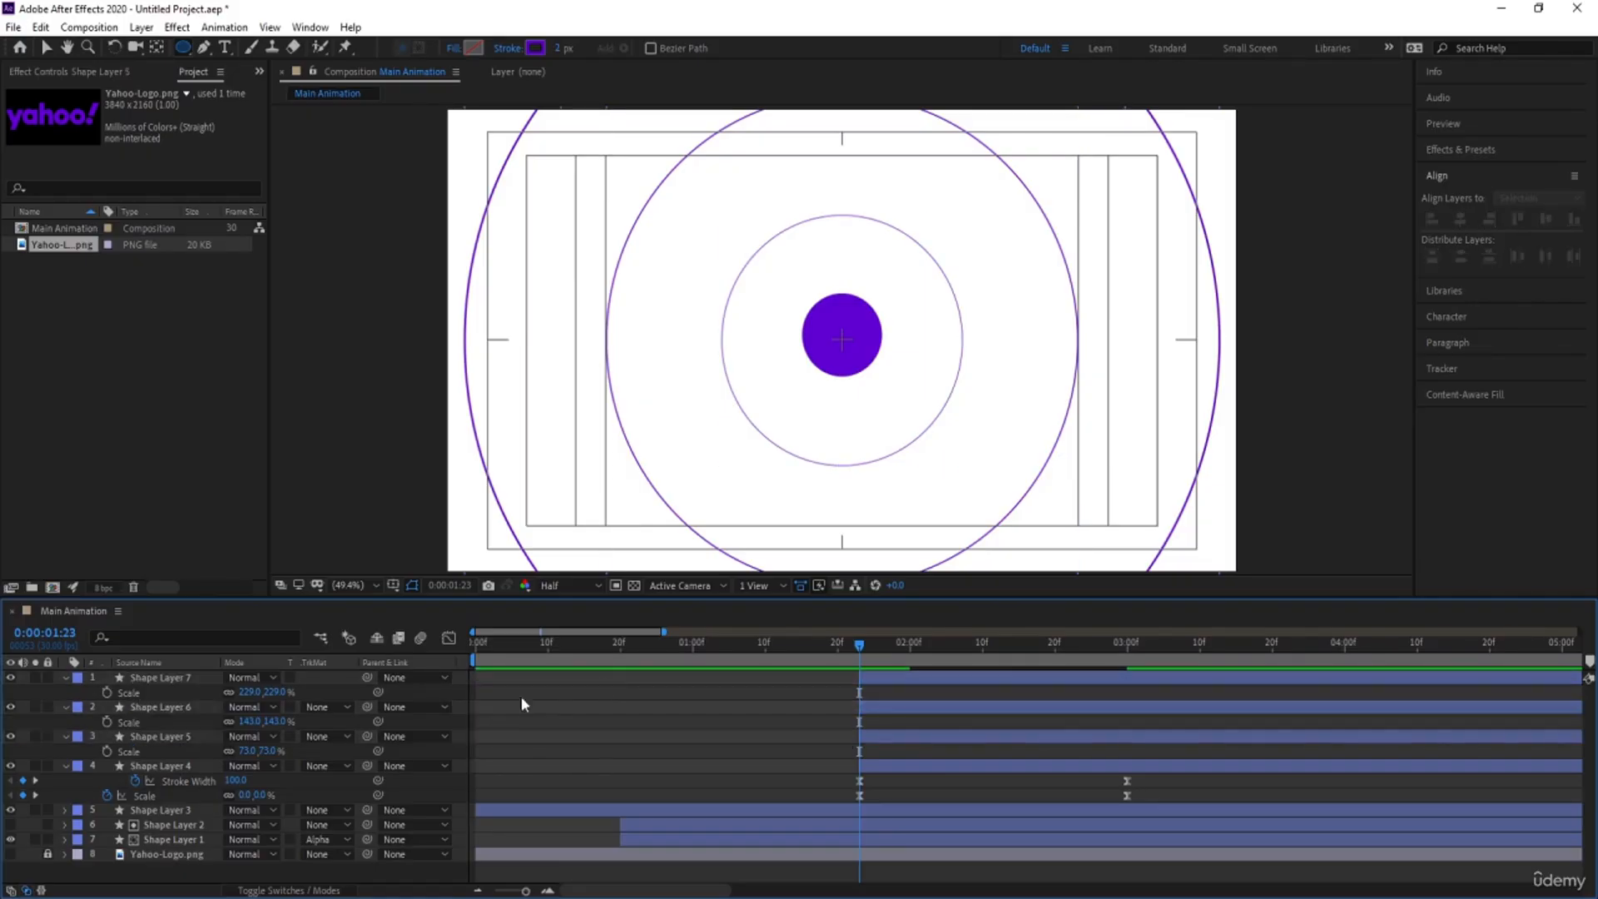
Add a Trim Paths operator to Shape Layer 5 and expand its properties
left_click(160, 736)
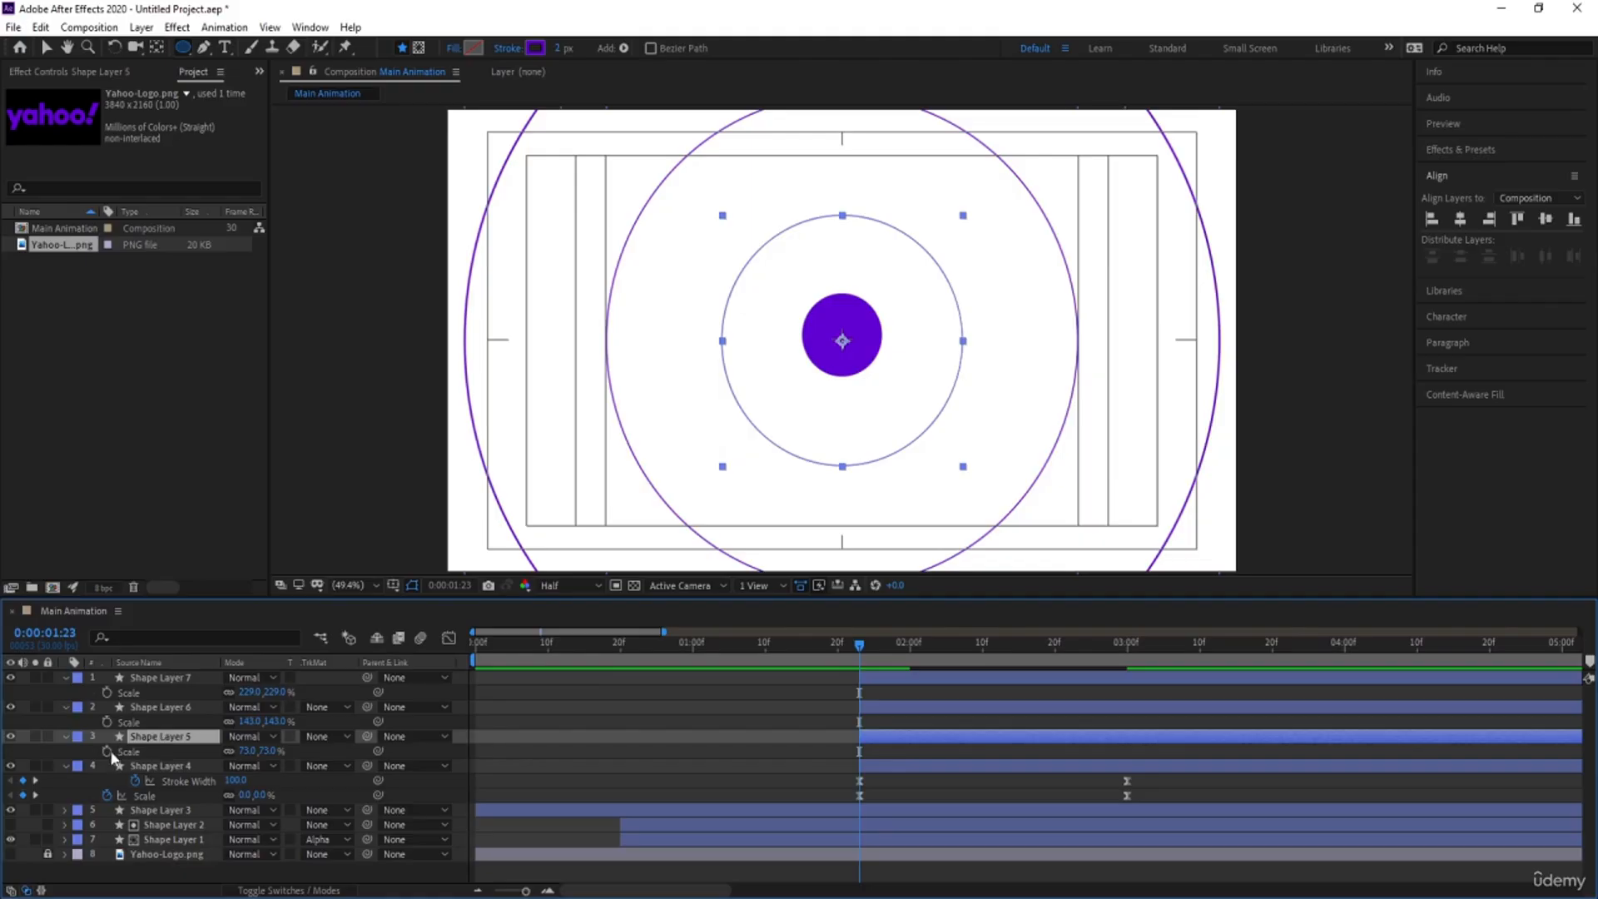
left_click(65, 736)
left_click(65, 736)
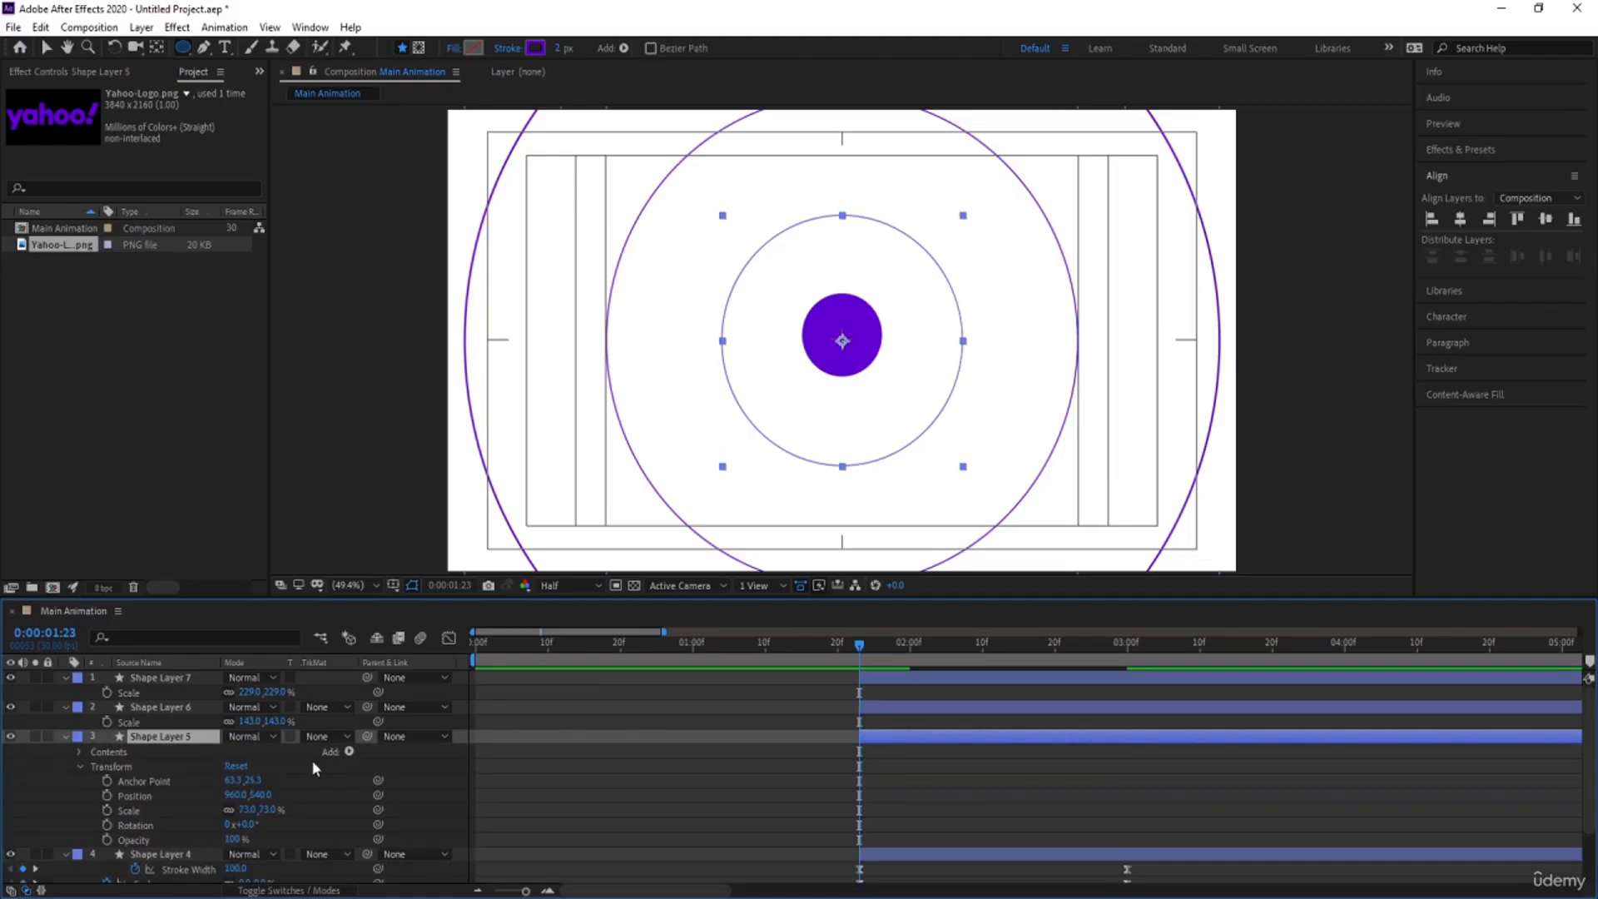
left_click(348, 752)
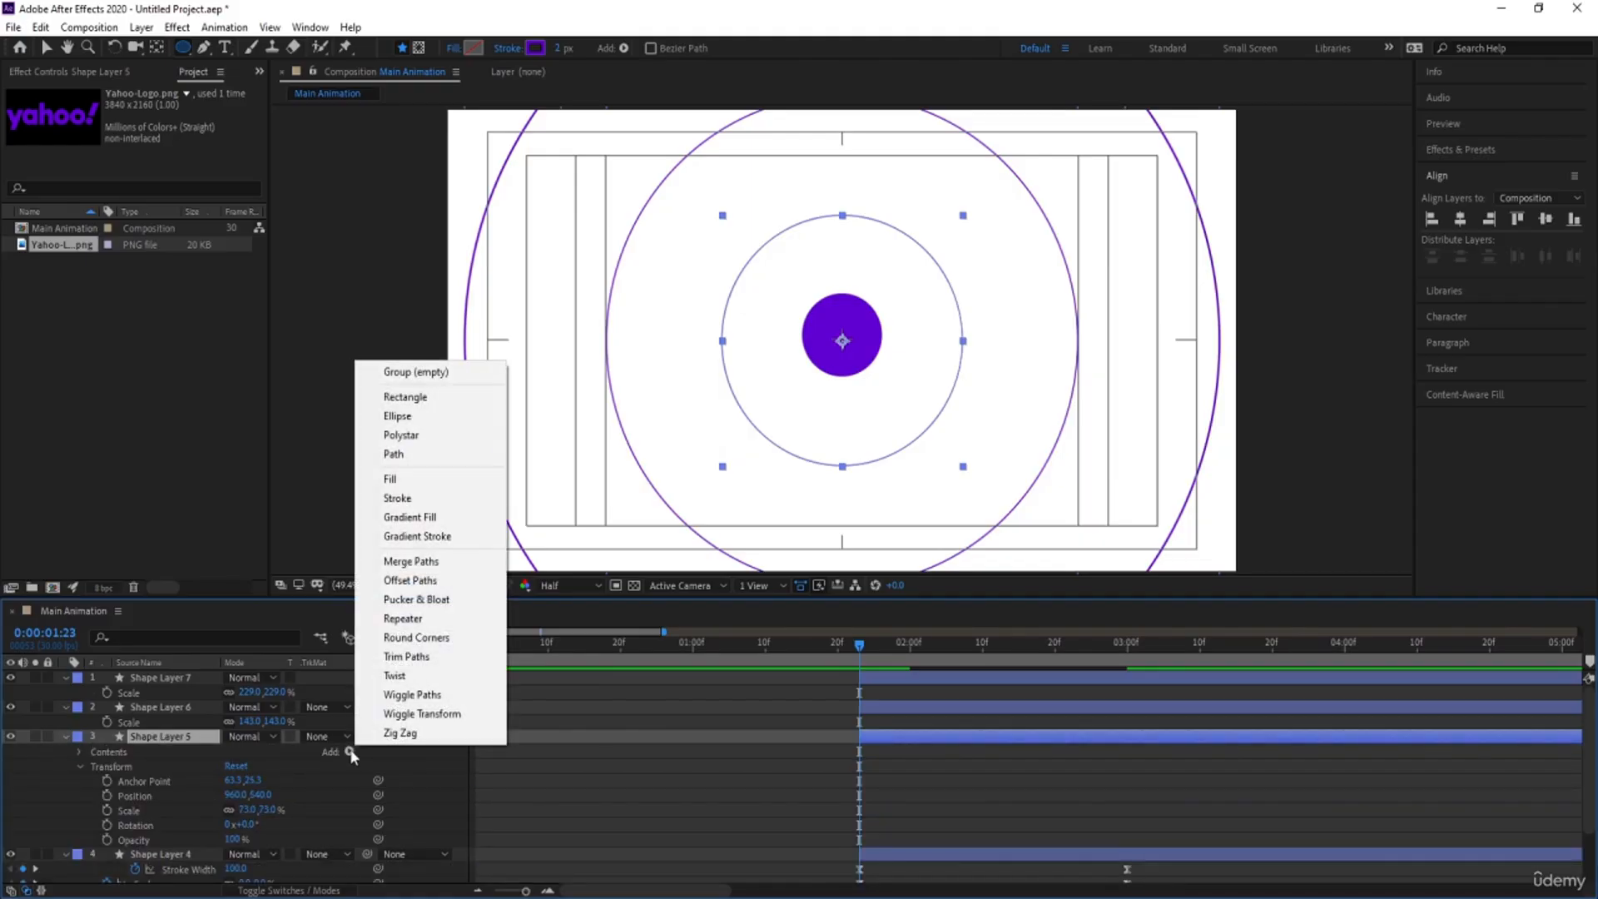
left_click(417, 657)
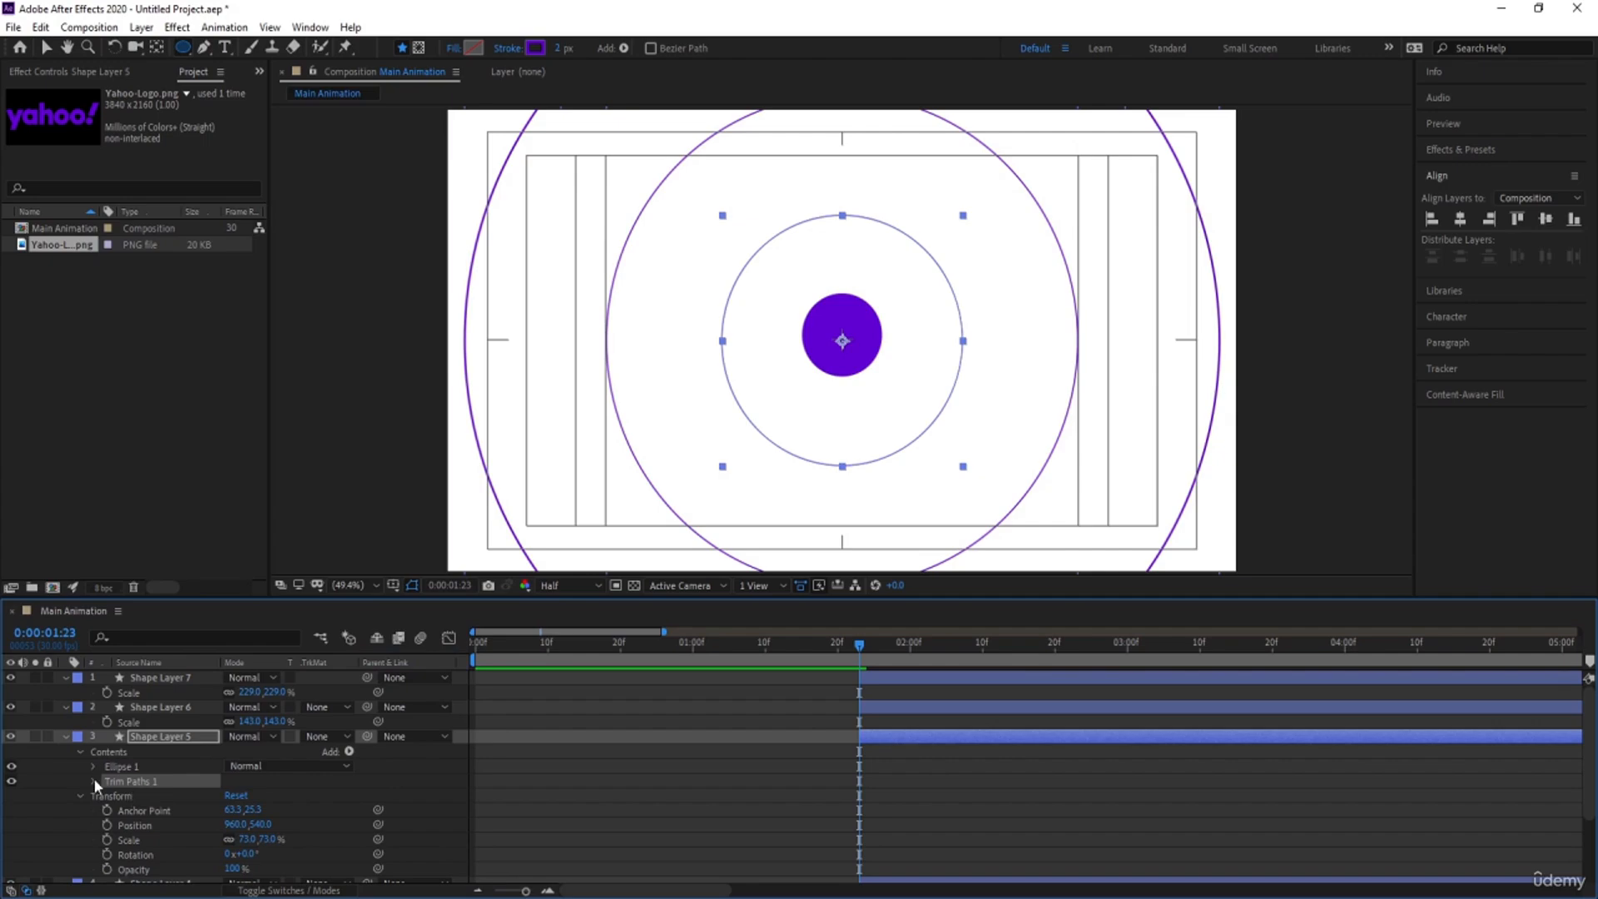
left_click(93, 781)
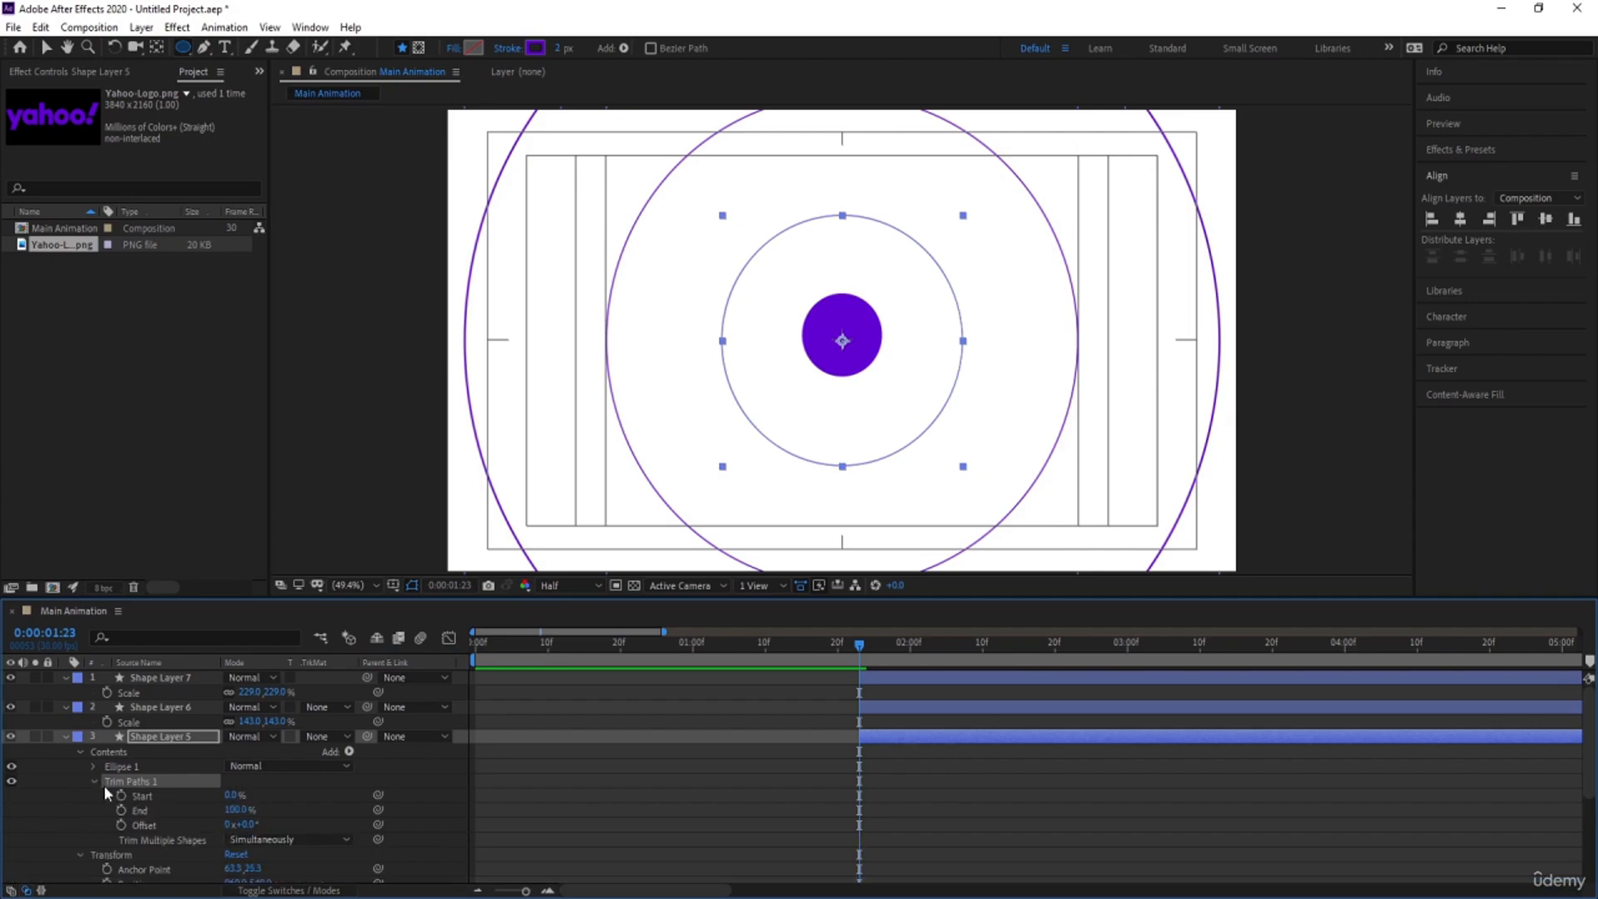
Keyframe Shape Layer 5's Trim Paths at 0:00:01:23 with End at 0% and Offset at 0x+0.0°
left_click(227, 812)
type("0")
key("Return")
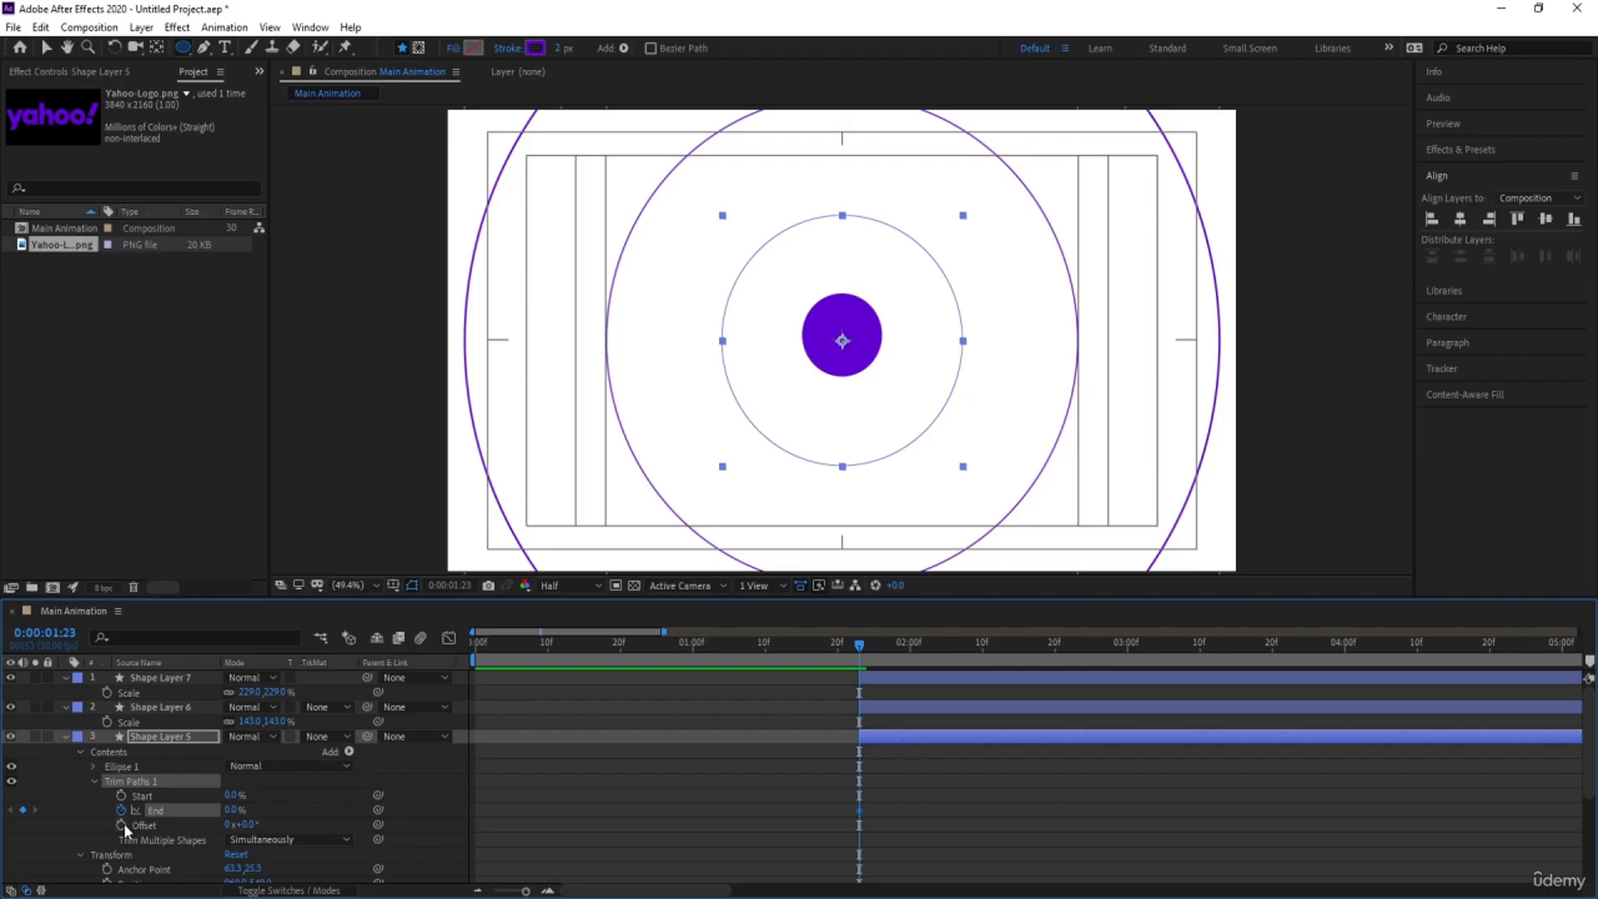
left_click(121, 824)
Keyframe Shape Layer 5's Trim Paths at 0:00:03:14 with End at 100% and Offset at one full revolution
key("space")
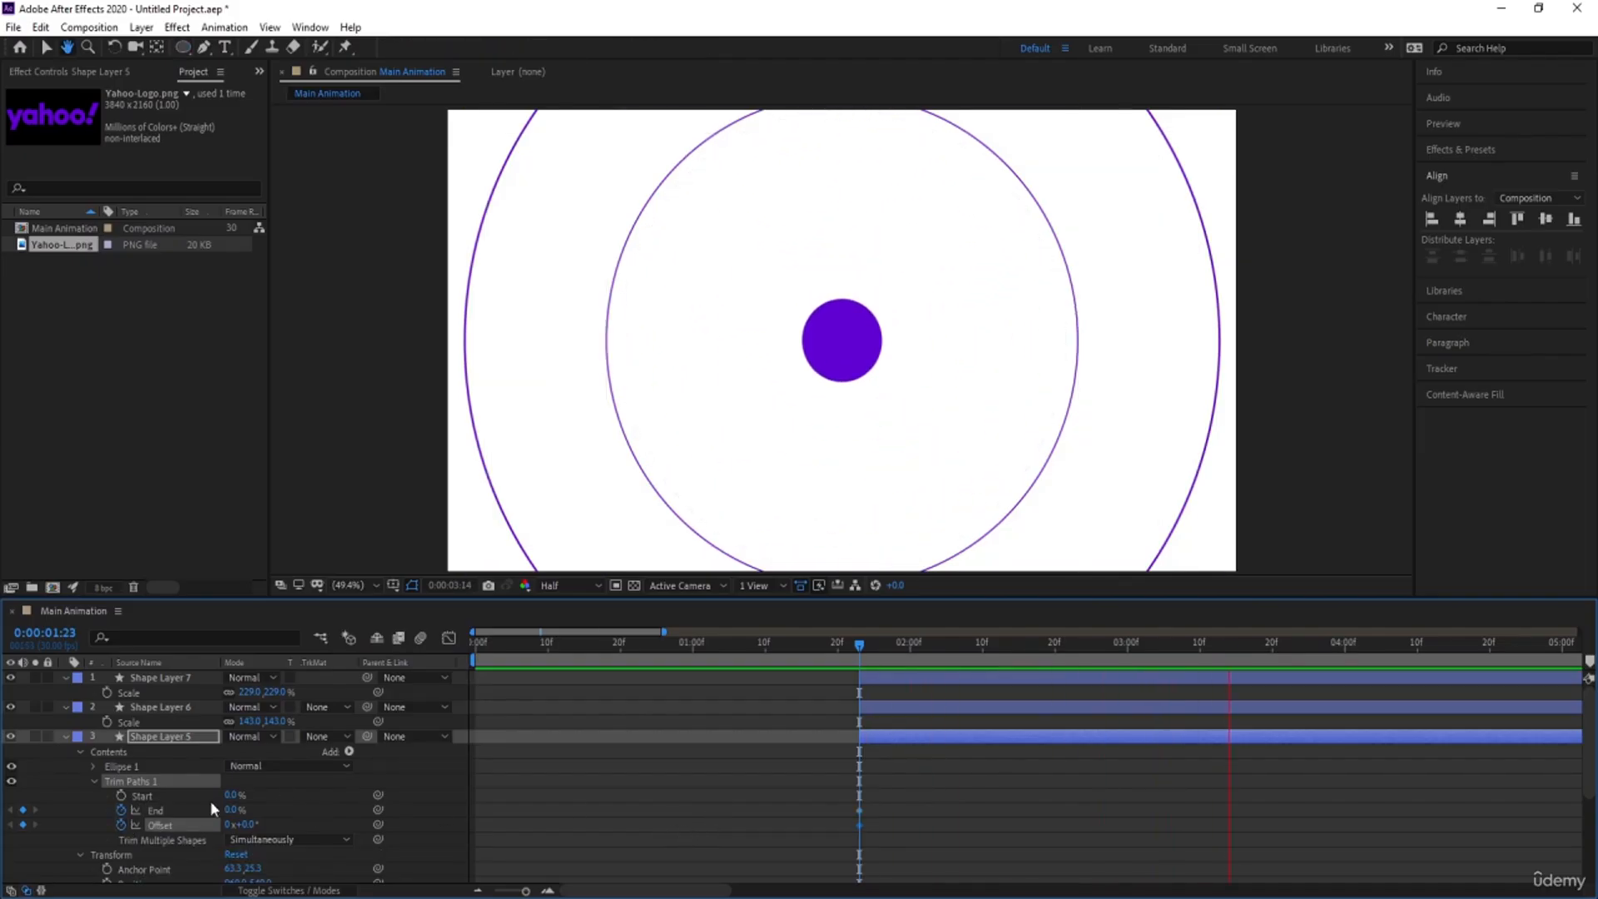
key("space")
left_click_drag(232, 811, 566, 797)
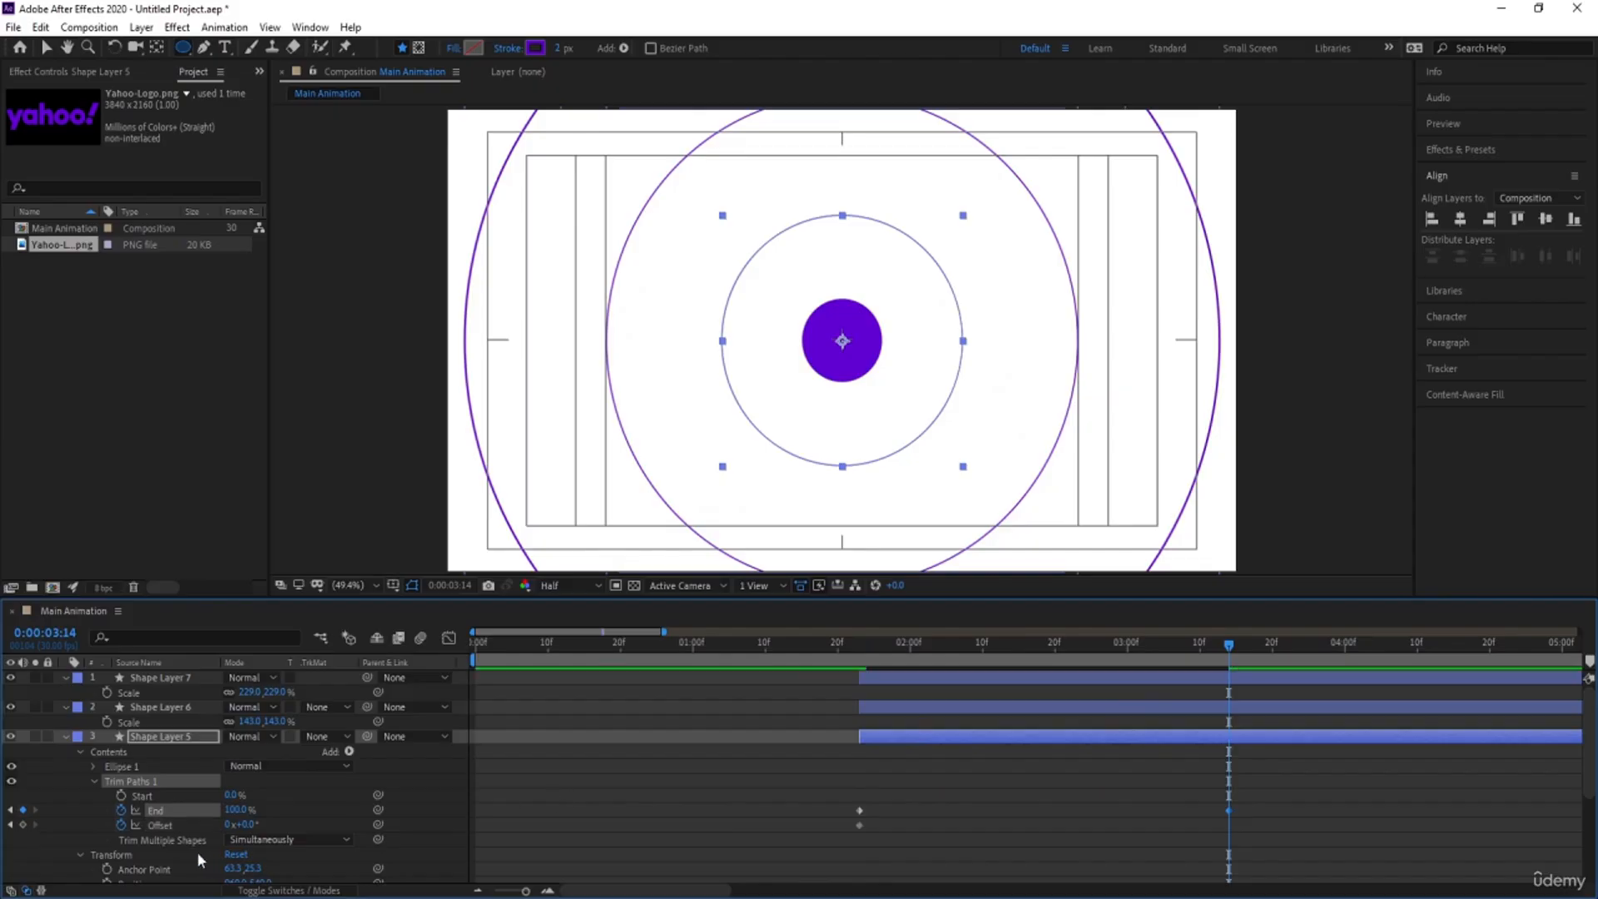
left_click(250, 839)
left_click(250, 856)
left_click(230, 825)
type("1")
key("Return")
Preview the line-drawing animation and apply Easy Ease to Shape Layer 5's End and Offset keyframes
left_click(859, 655)
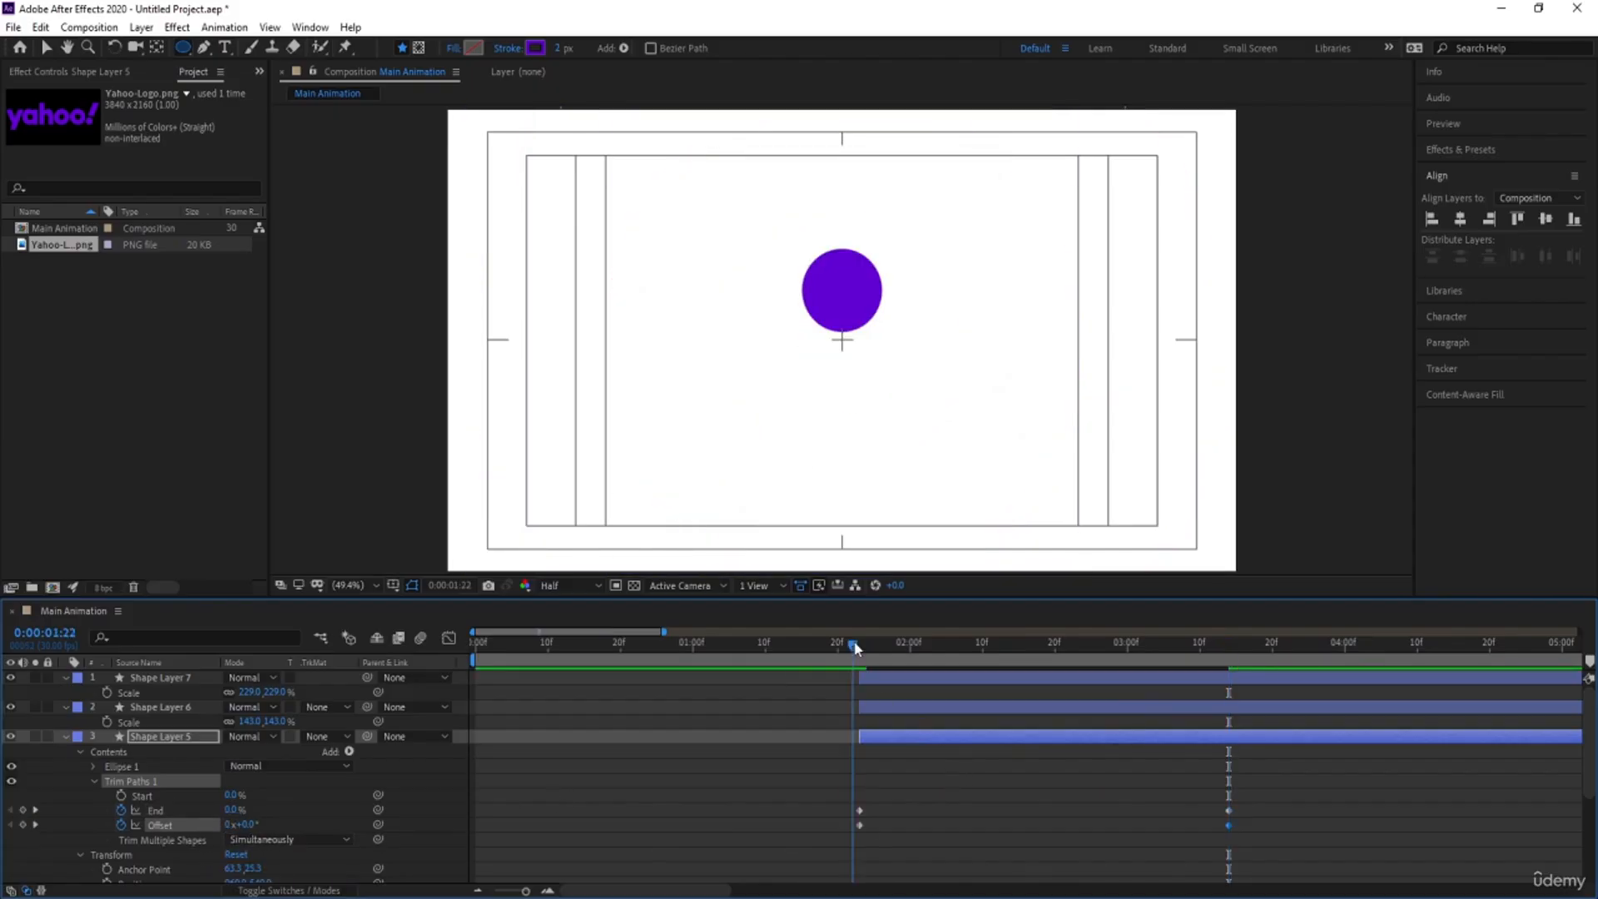
key("space")
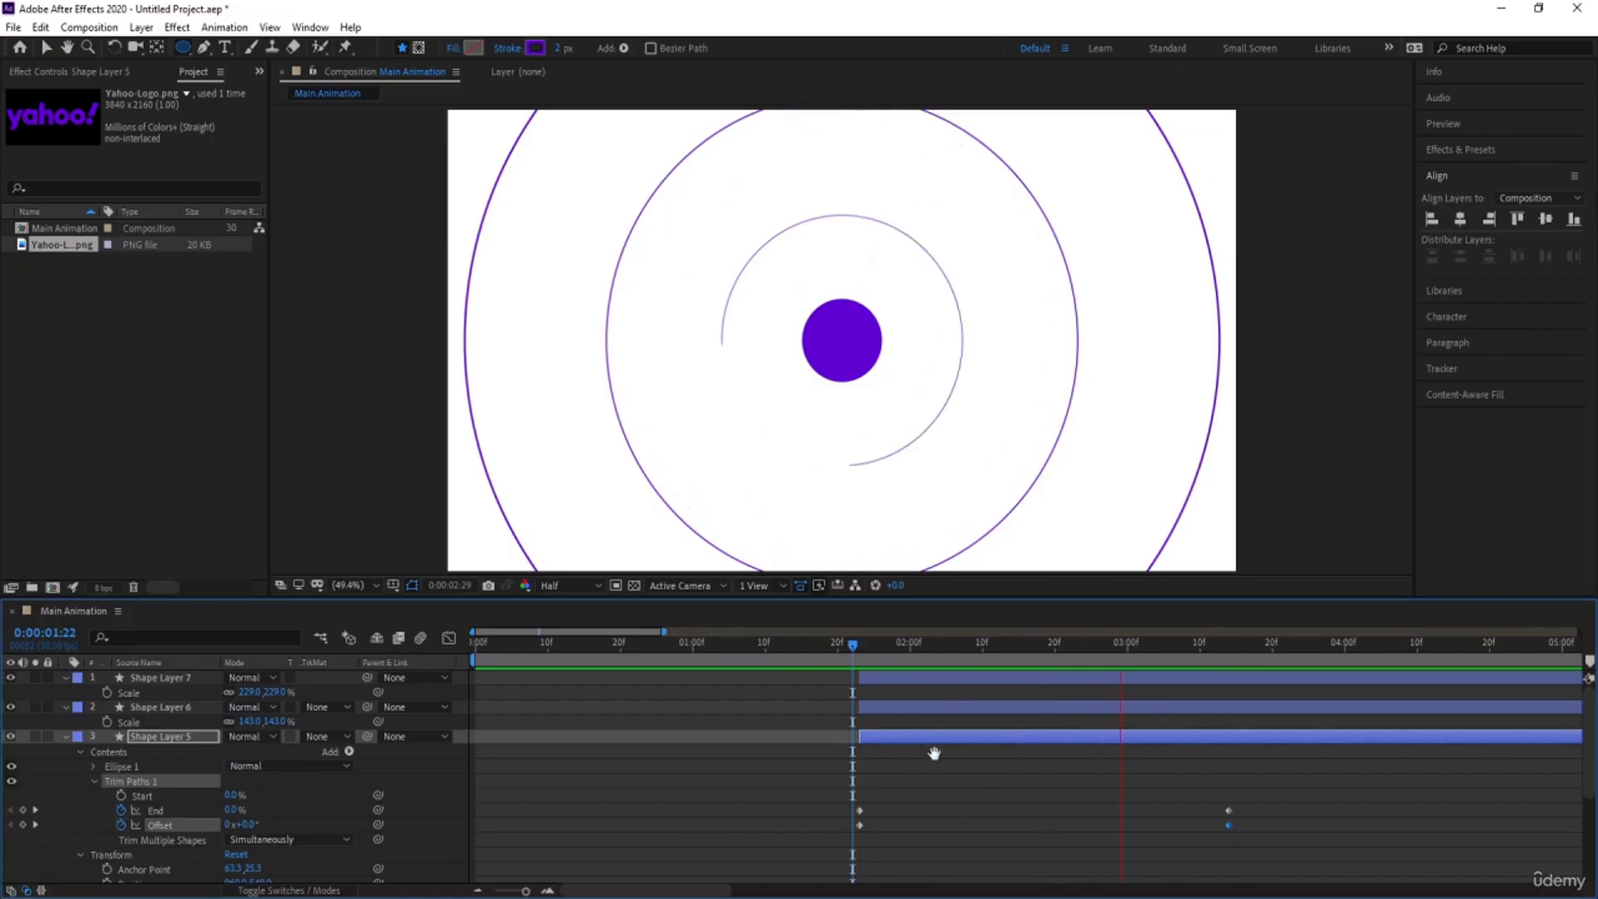
left_click_drag(844, 783, 1304, 862)
key("F9")
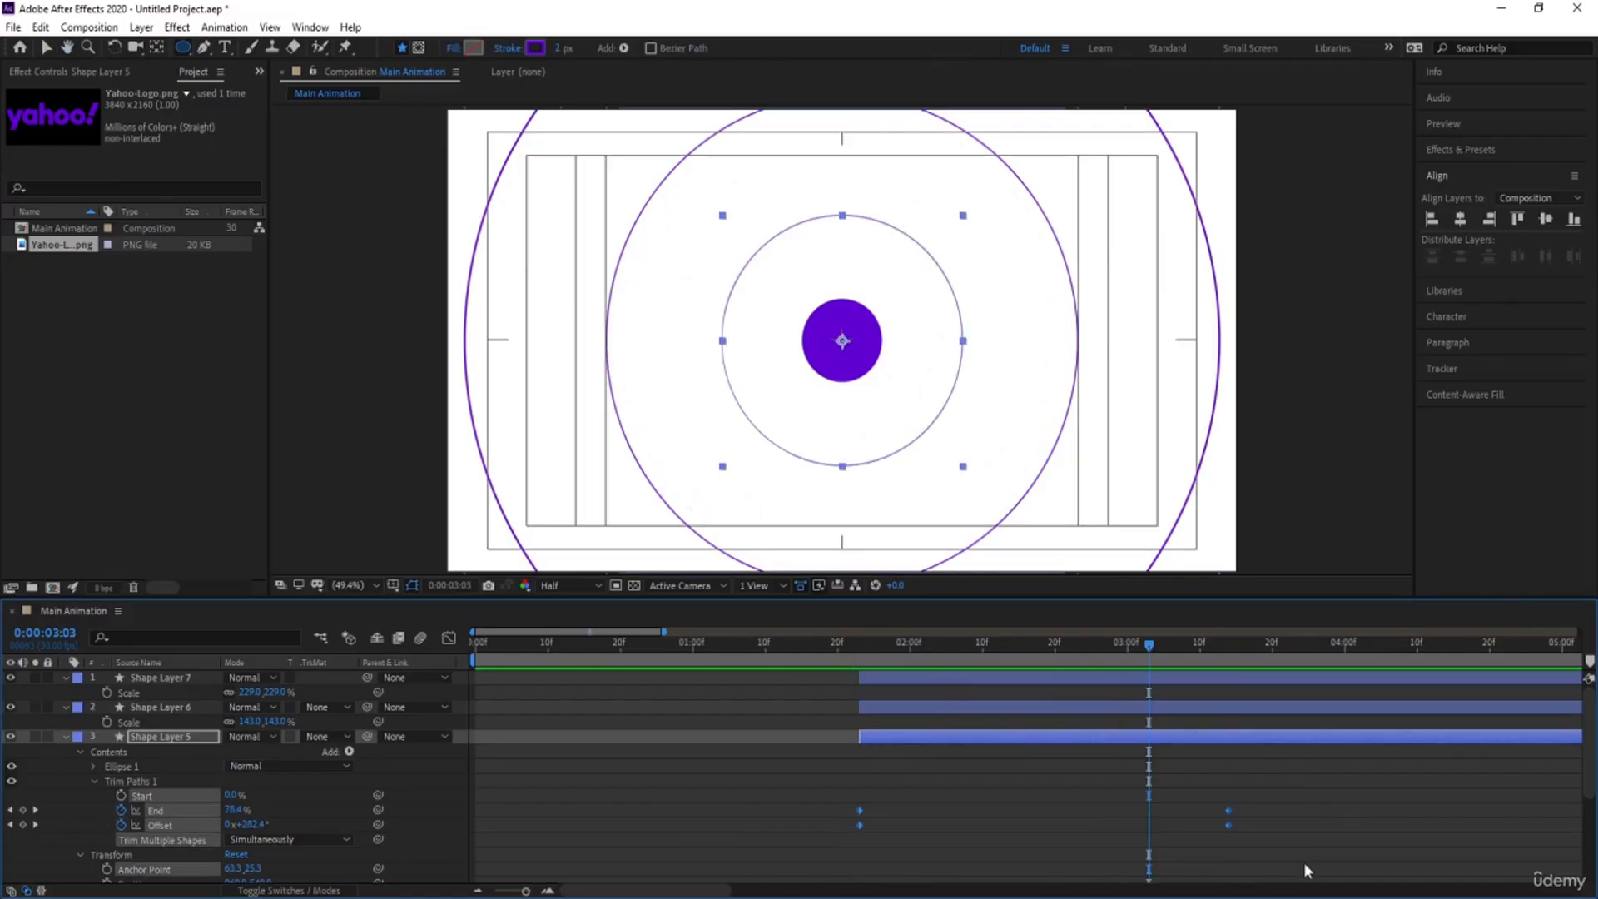
key("j")
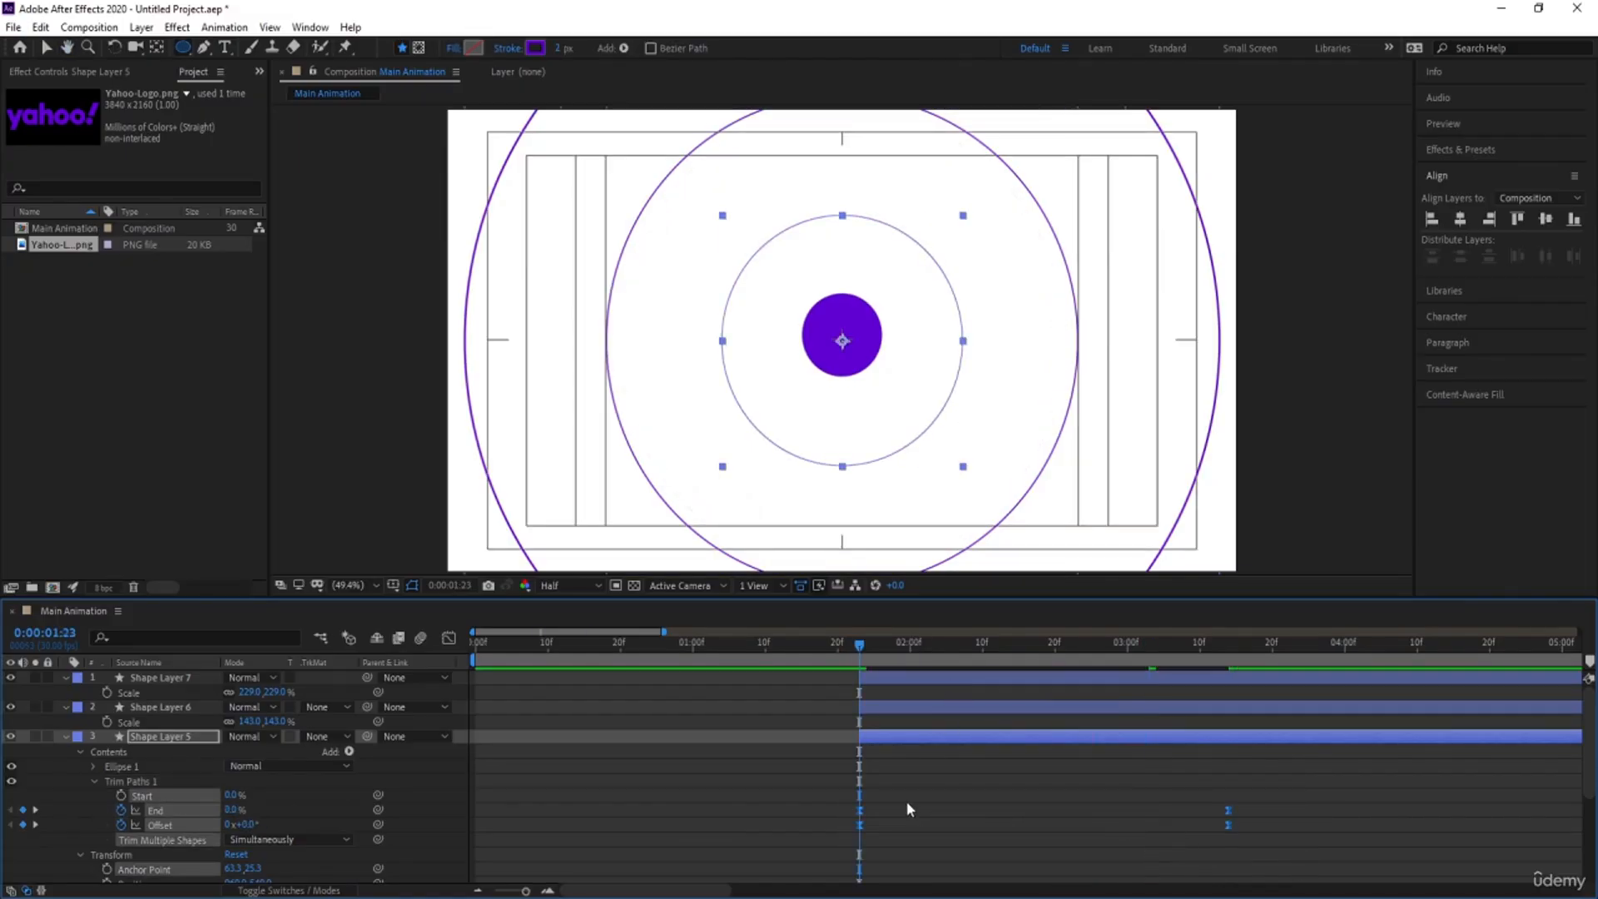
Copy the animated Trim Paths from Shape Layer 5 onto Shape Layers 6 and 7 at 0:00:01:23, and reveal all keyframes
left_click(904, 804)
left_click(123, 783)
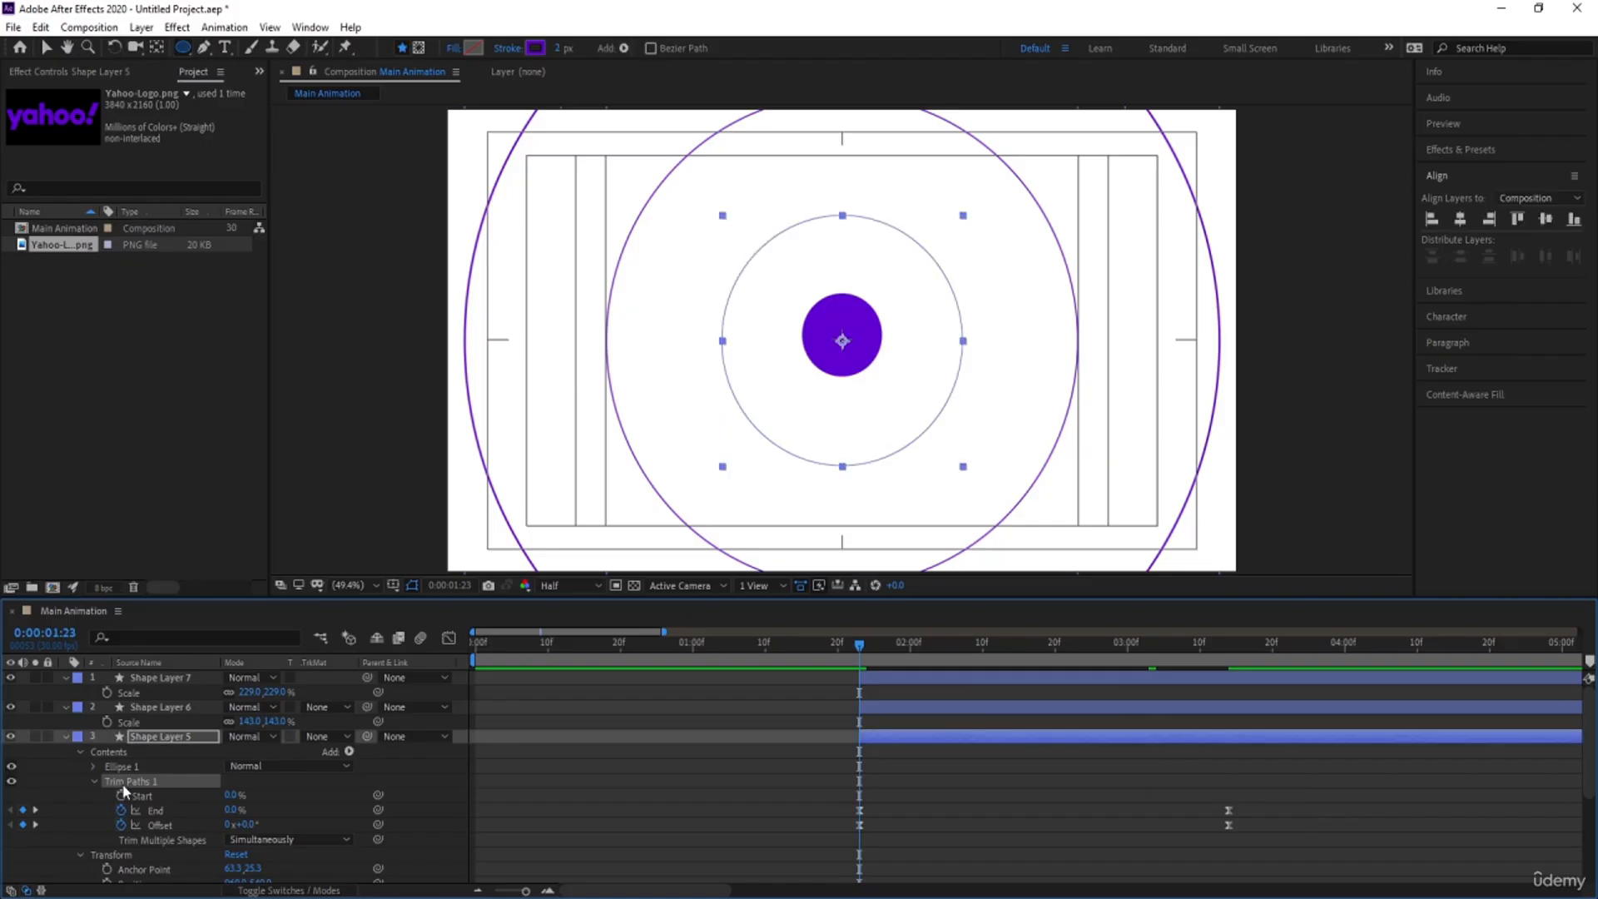
left_click(126, 709)
left_click(136, 678, "shift")
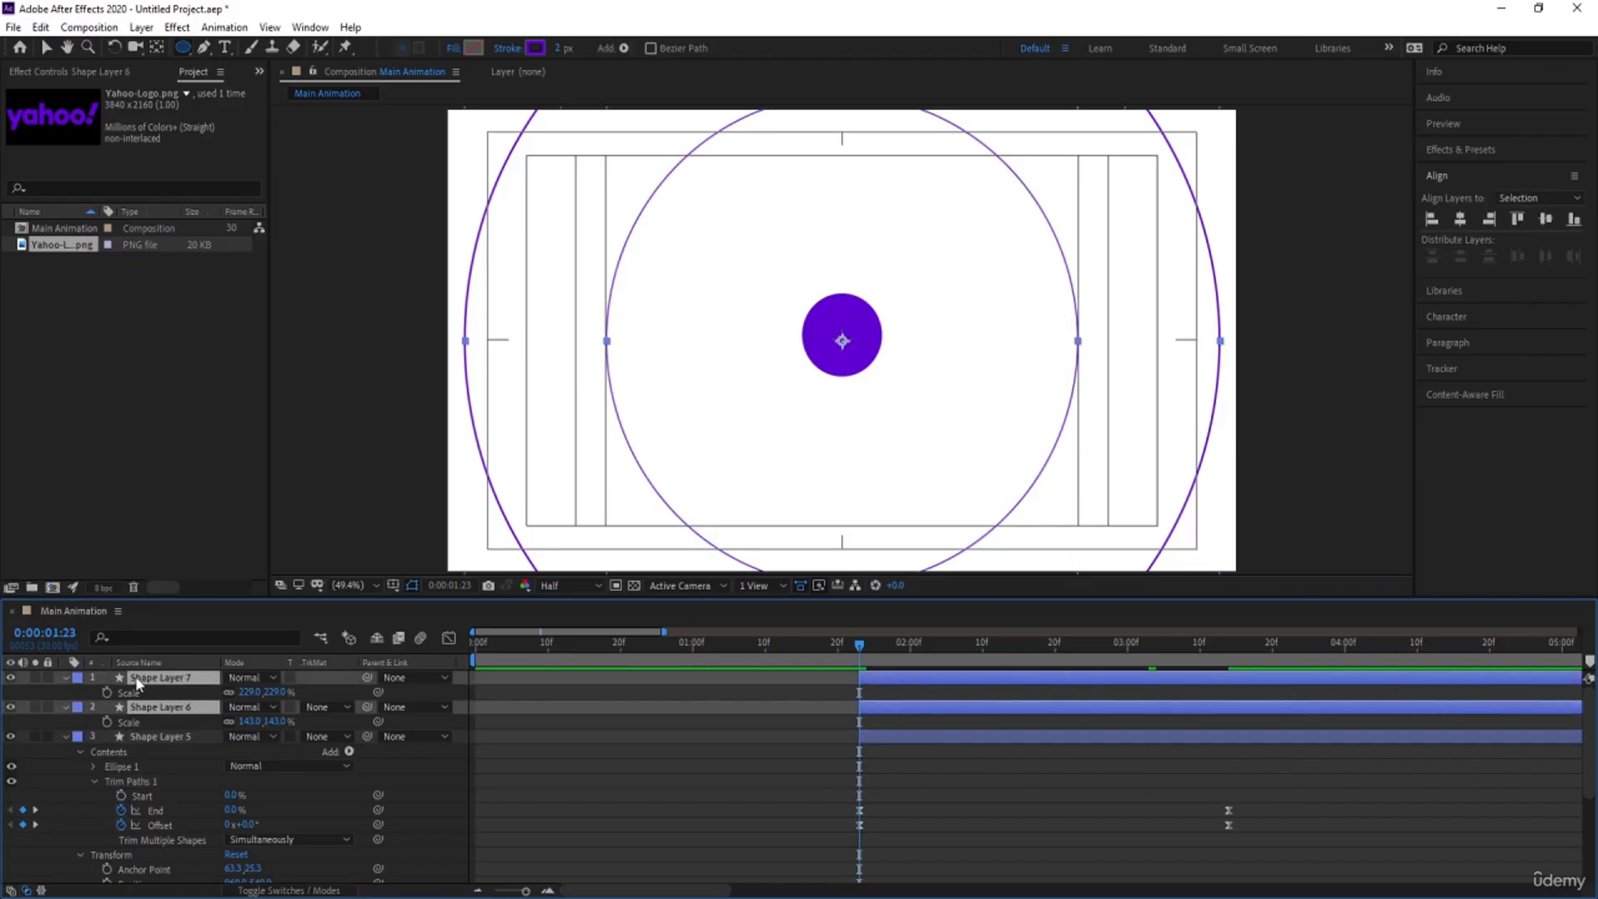
key("ctrl+v")
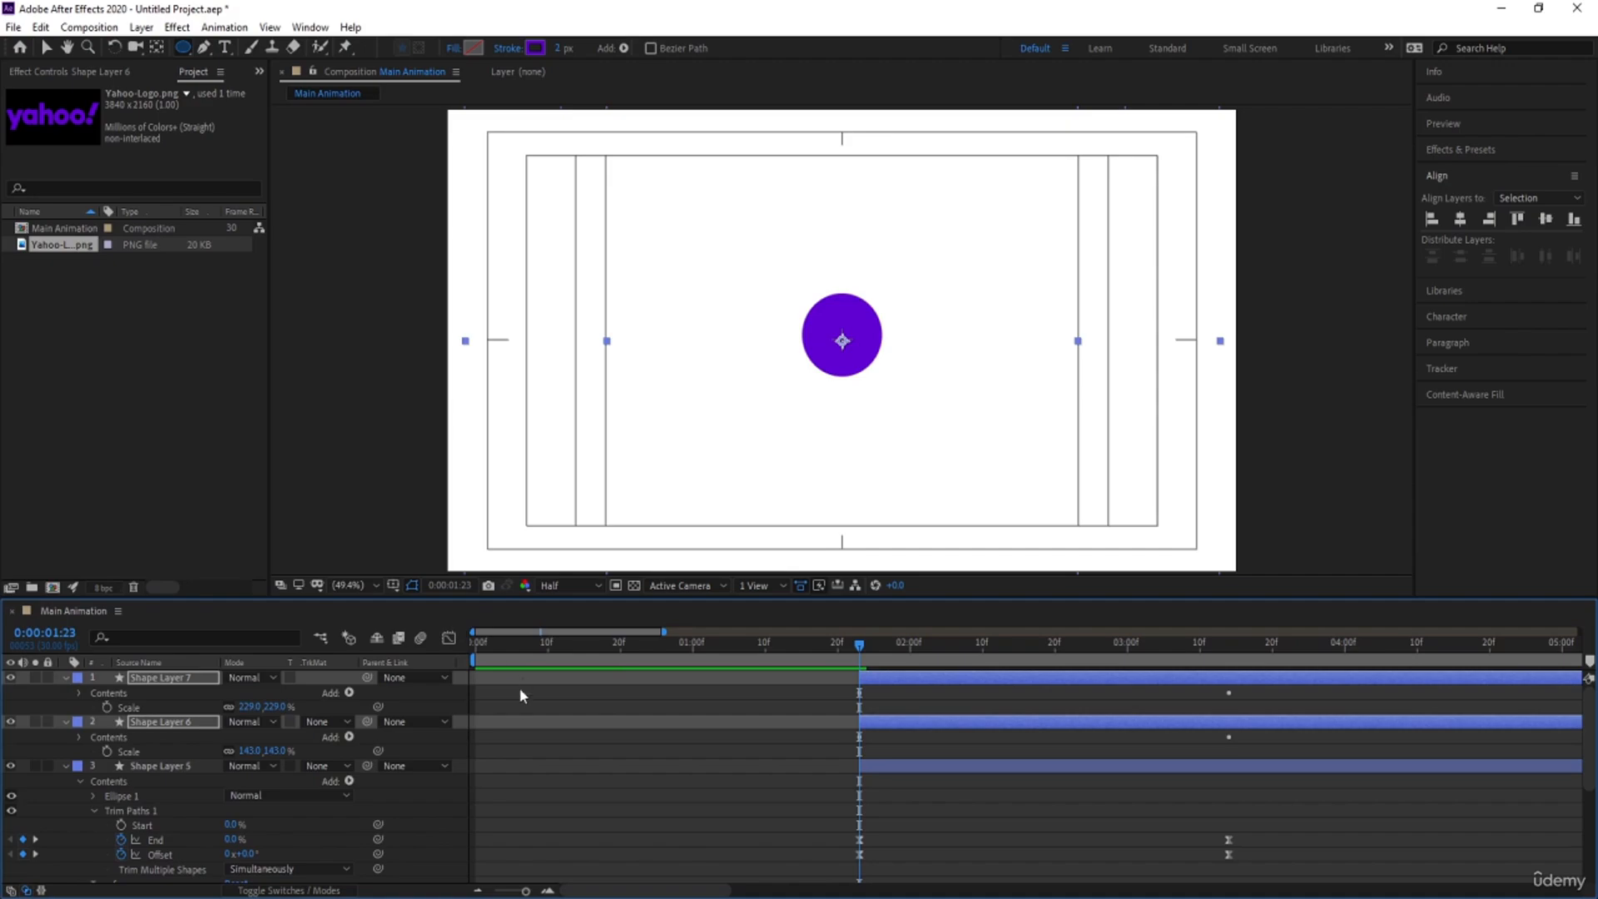
left_click(521, 701)
key("u")
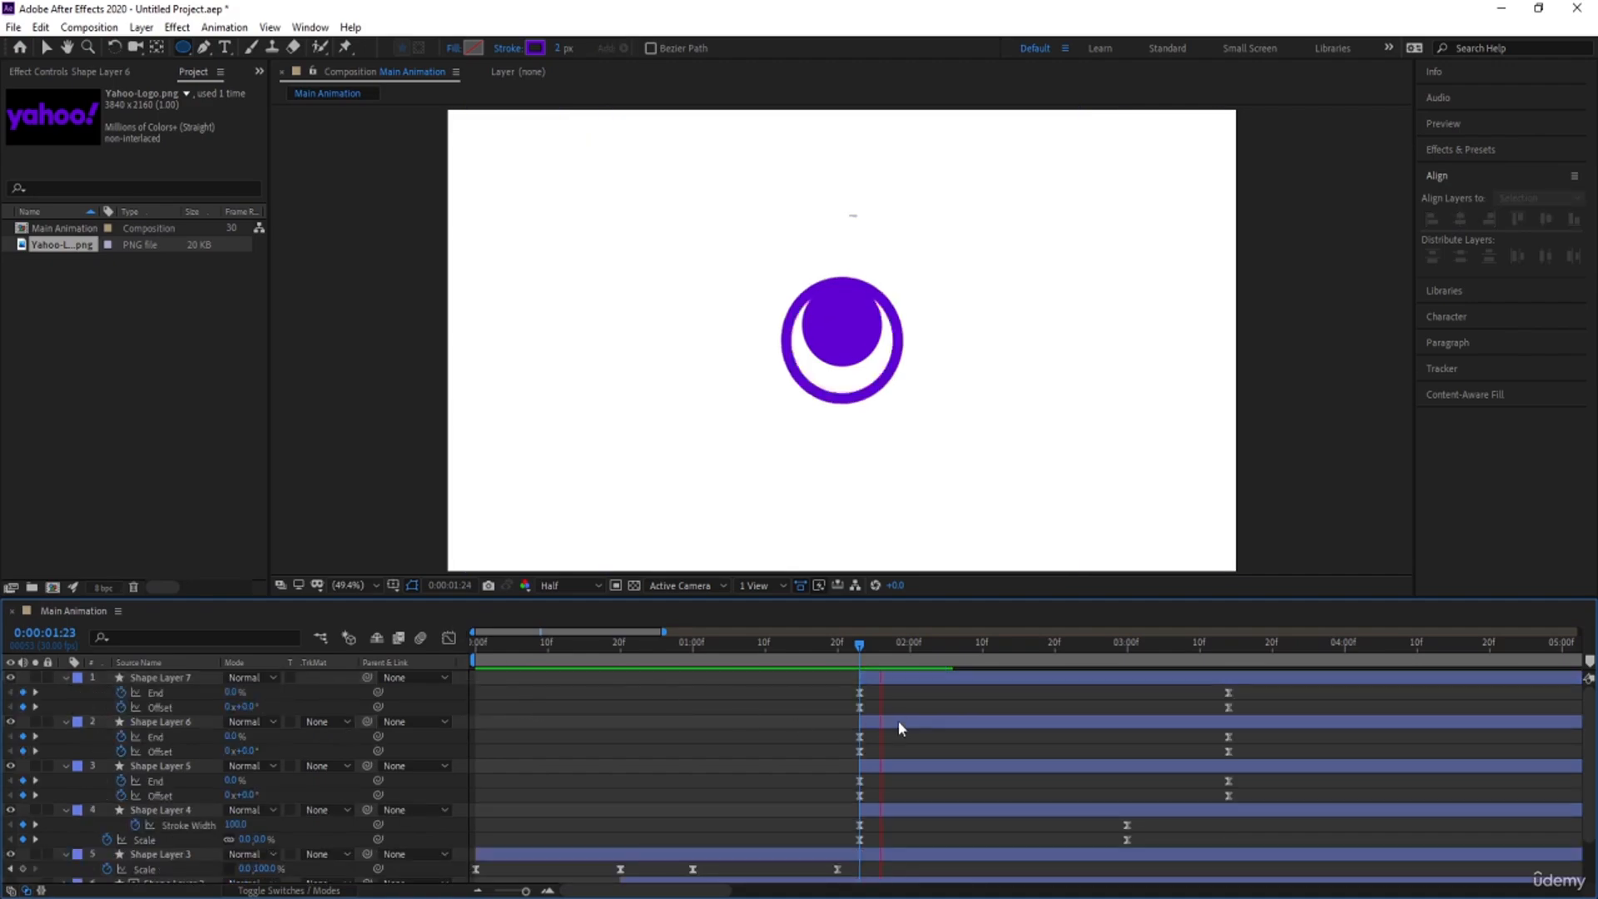
key("space")
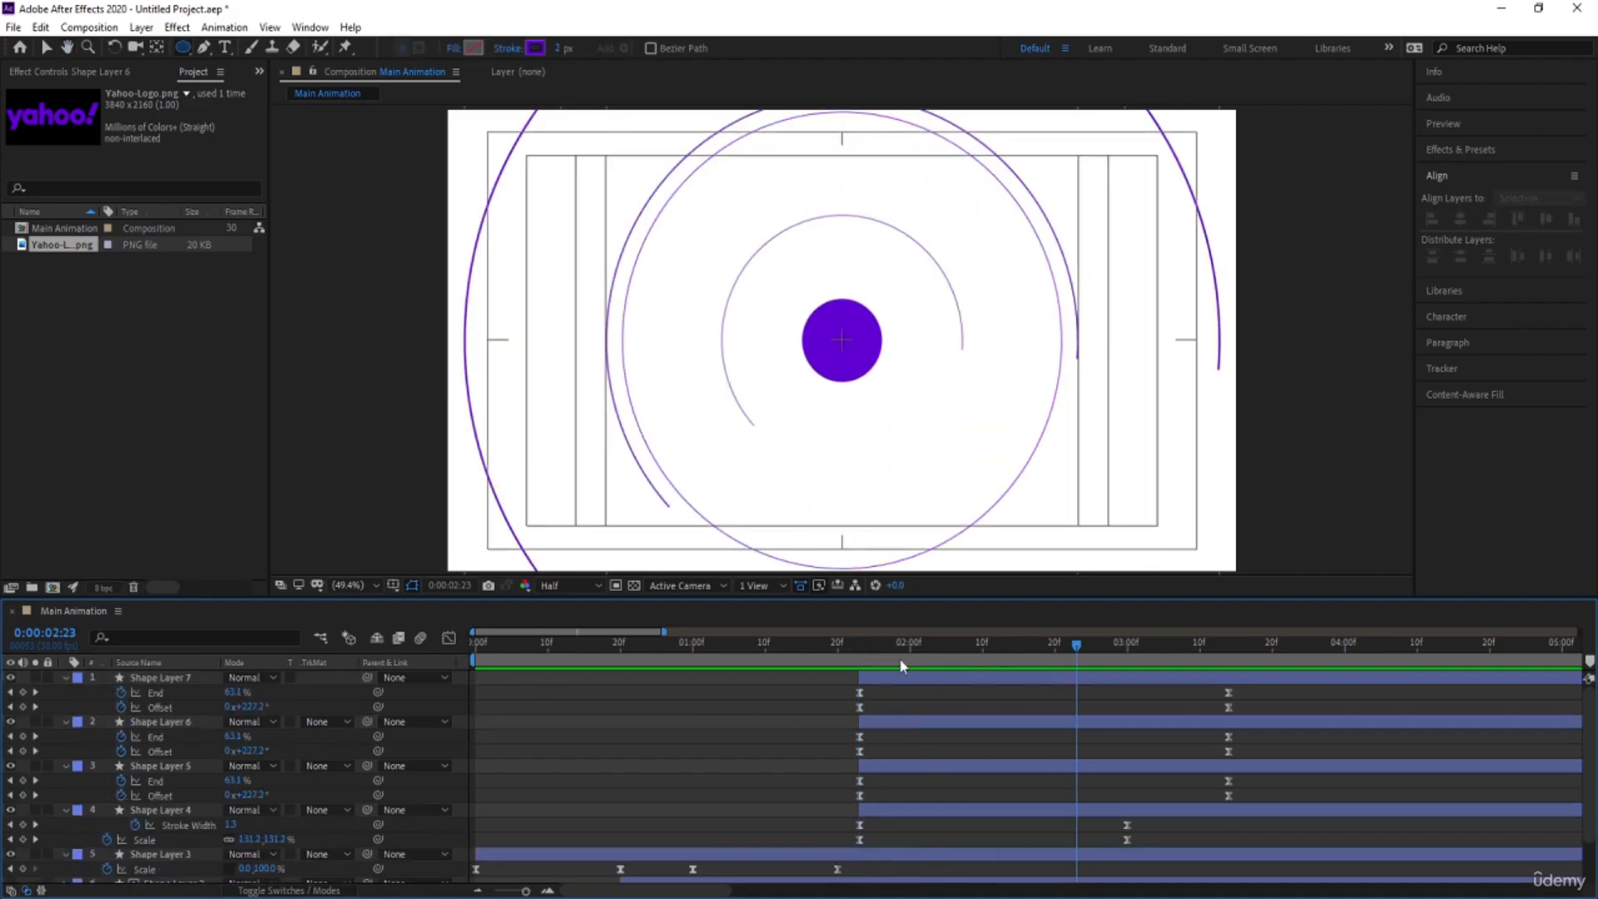
Stagger the outer circles so Shape Layer 6 starts at 0:00:02:10 and Shape Layer 7 at 0:00:02:28
left_click_drag(899, 658, 980, 664)
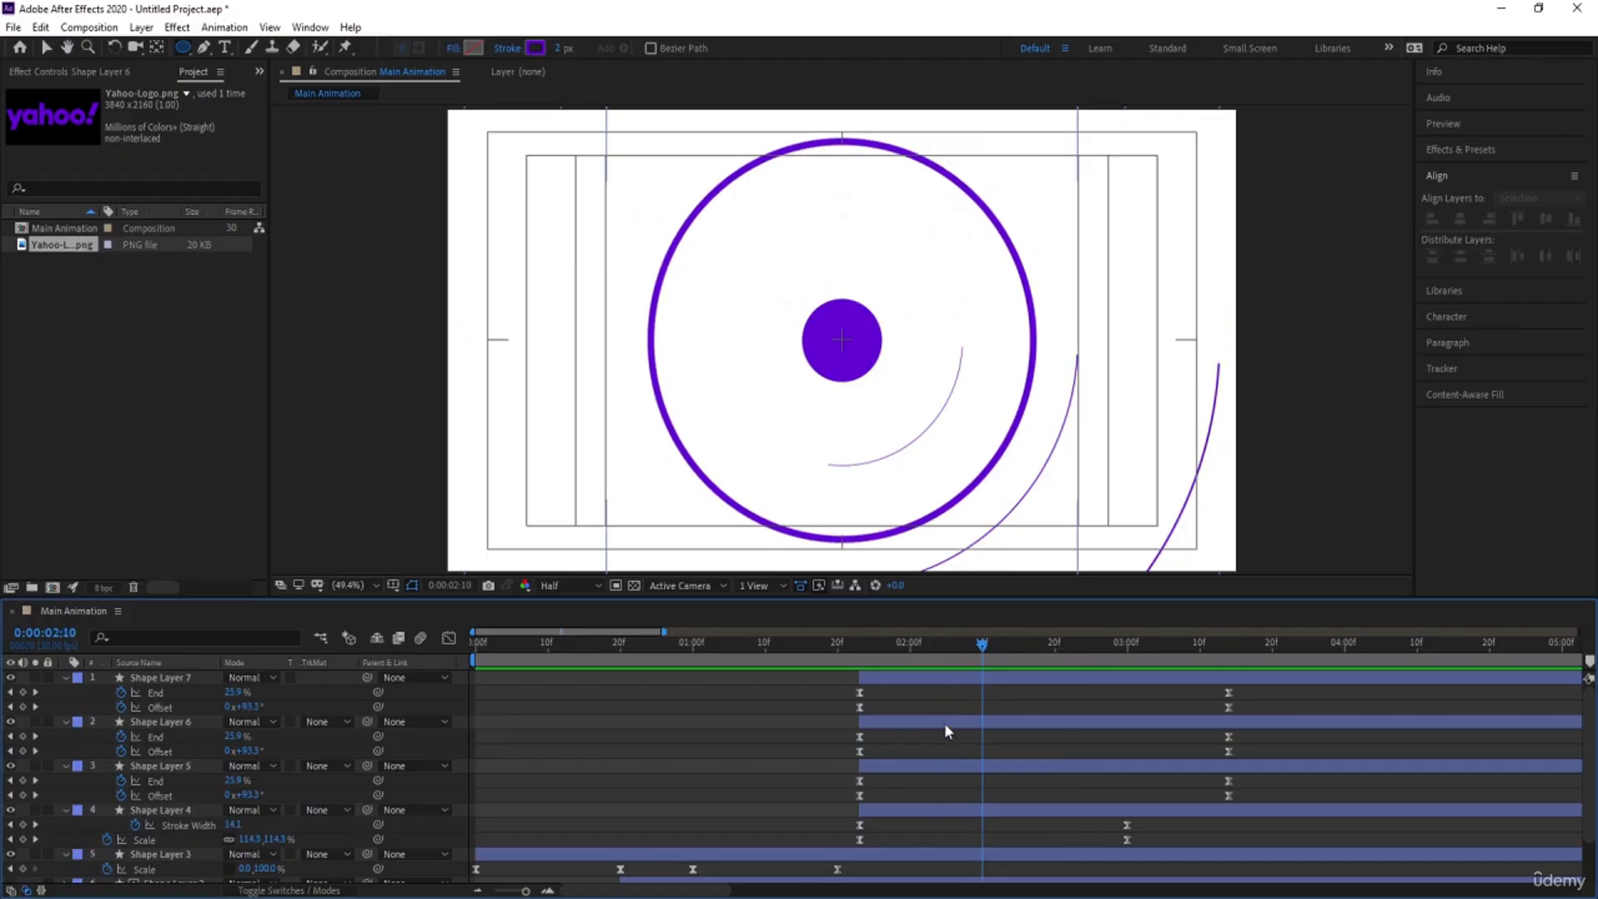
left_click_drag(944, 723, 1068, 723)
left_click(1120, 647)
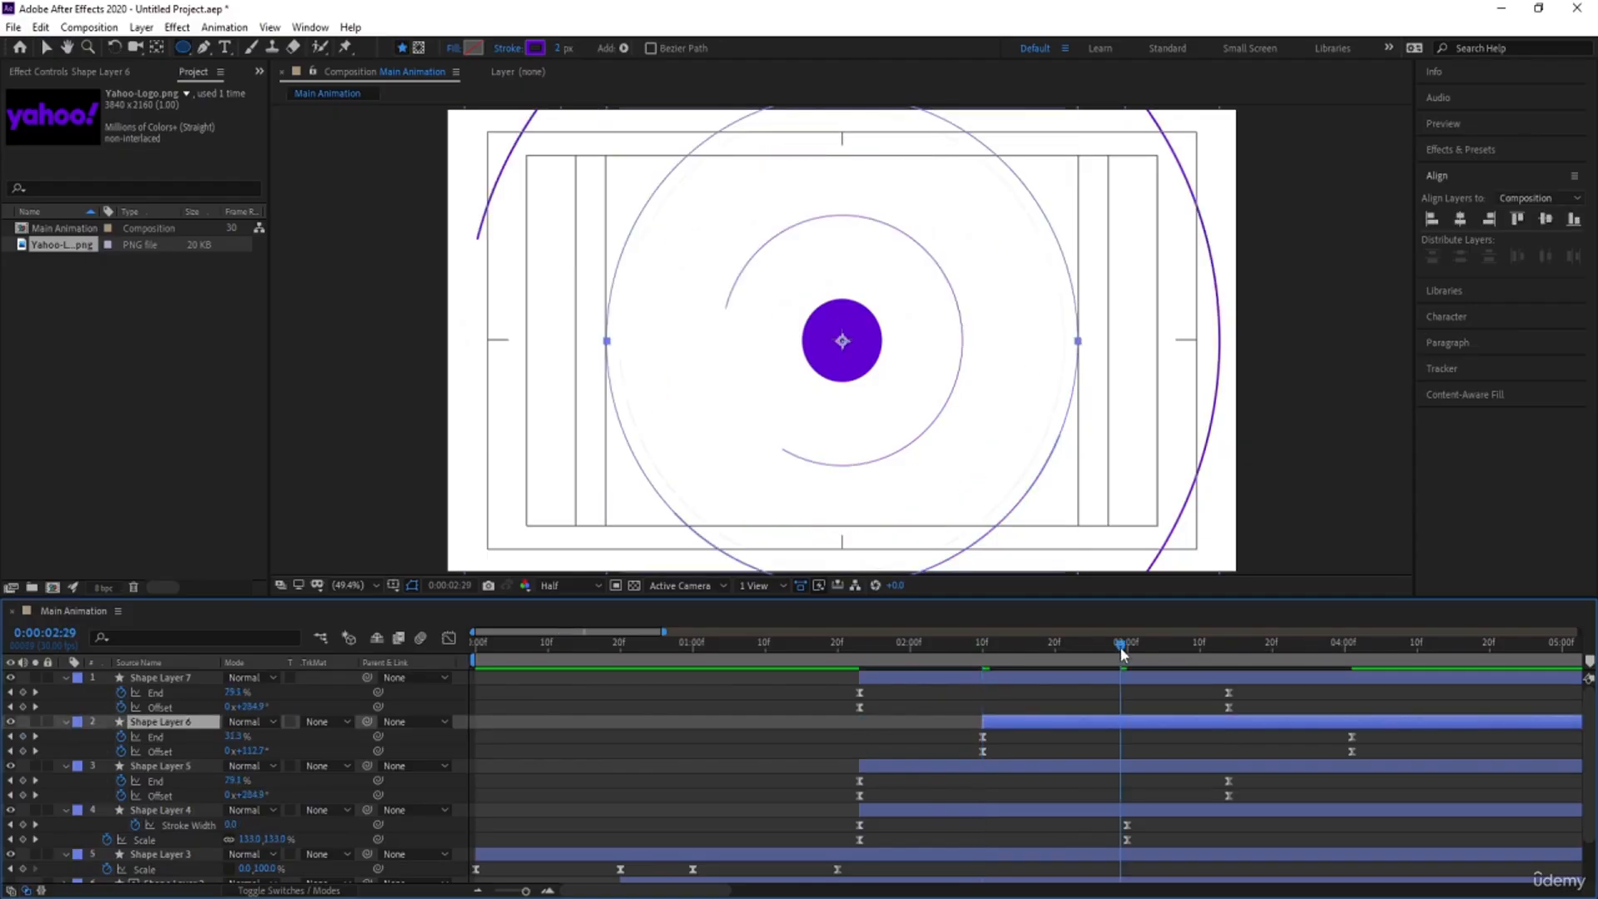
key("Num_Lock")
key("Page_Up")
left_click(1097, 681)
key("[")
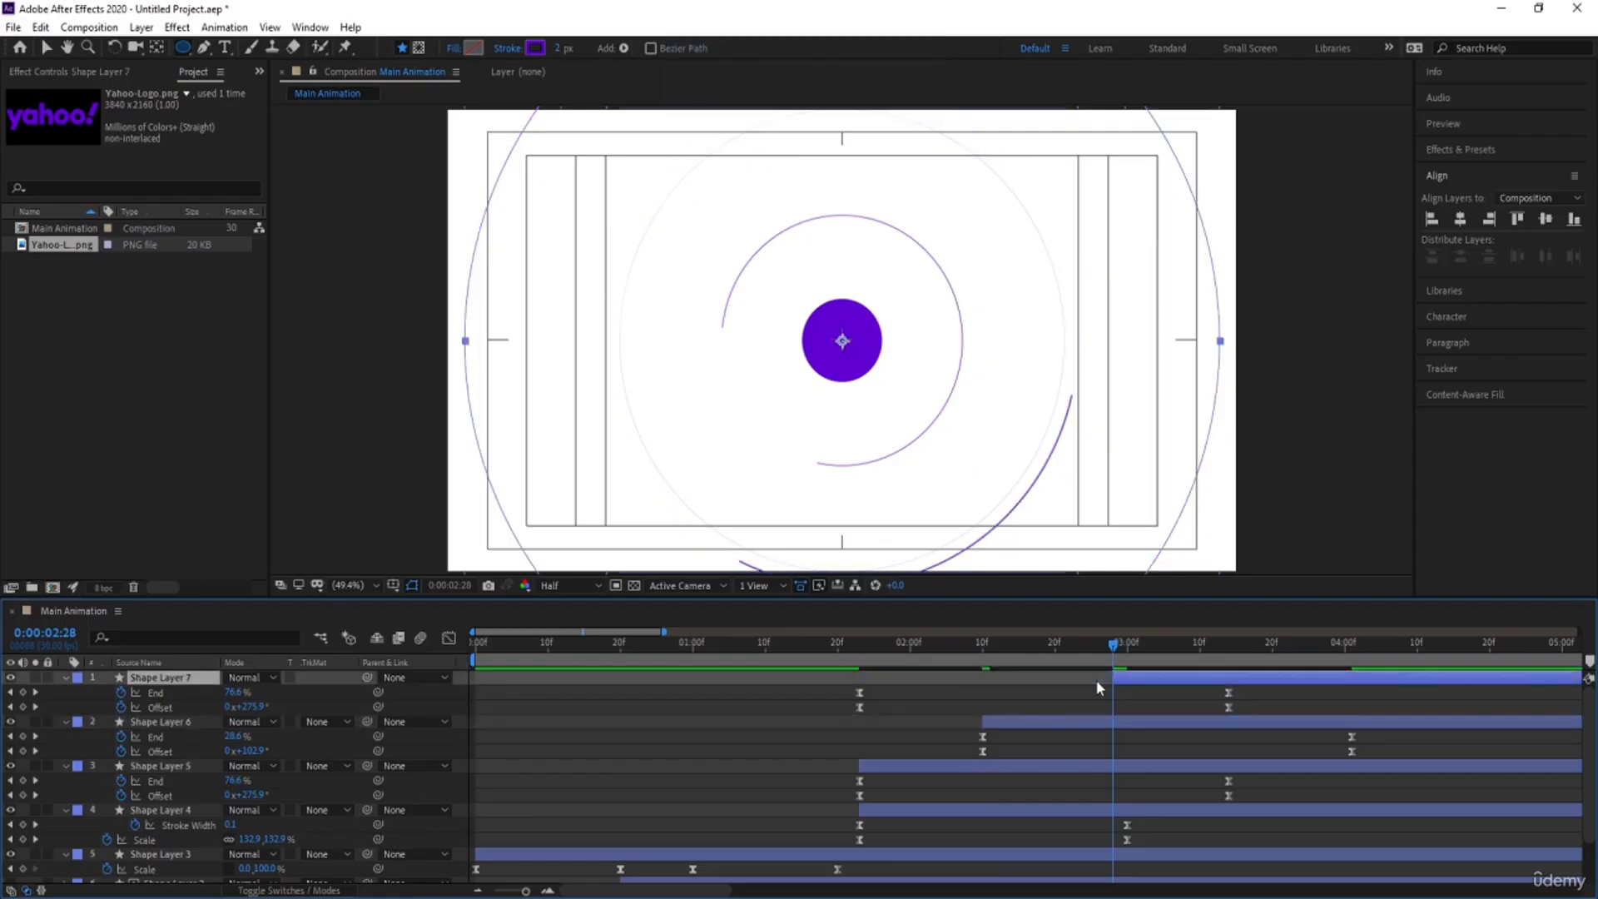
Collapse the layers' keyframe properties and preview the staggered circle animation from the beginning
key("space")
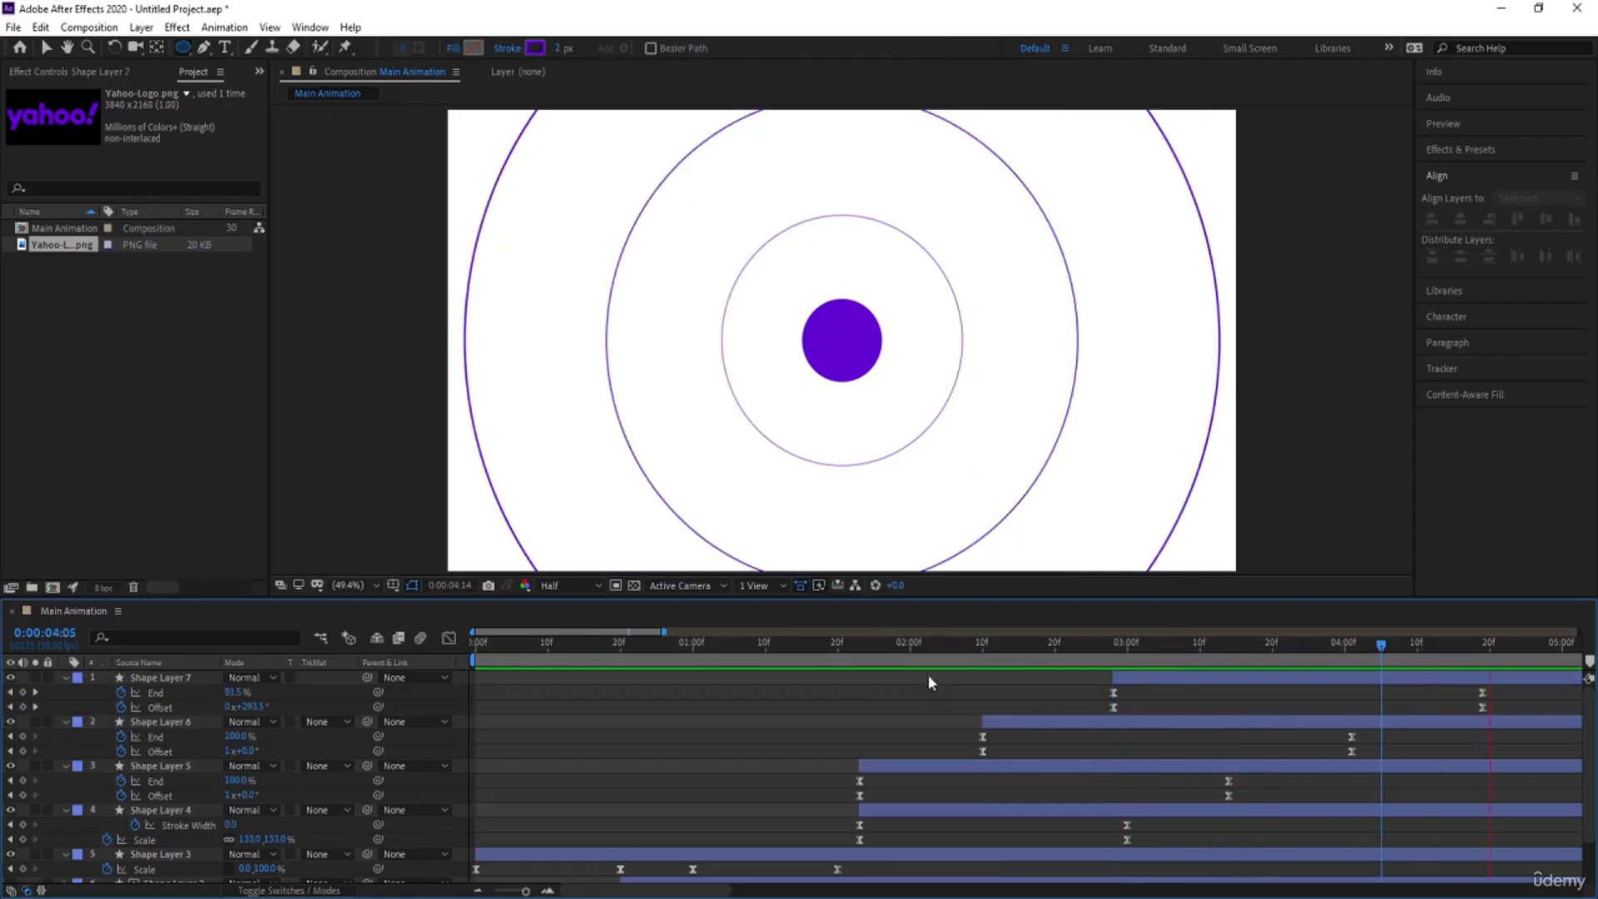
key("space")
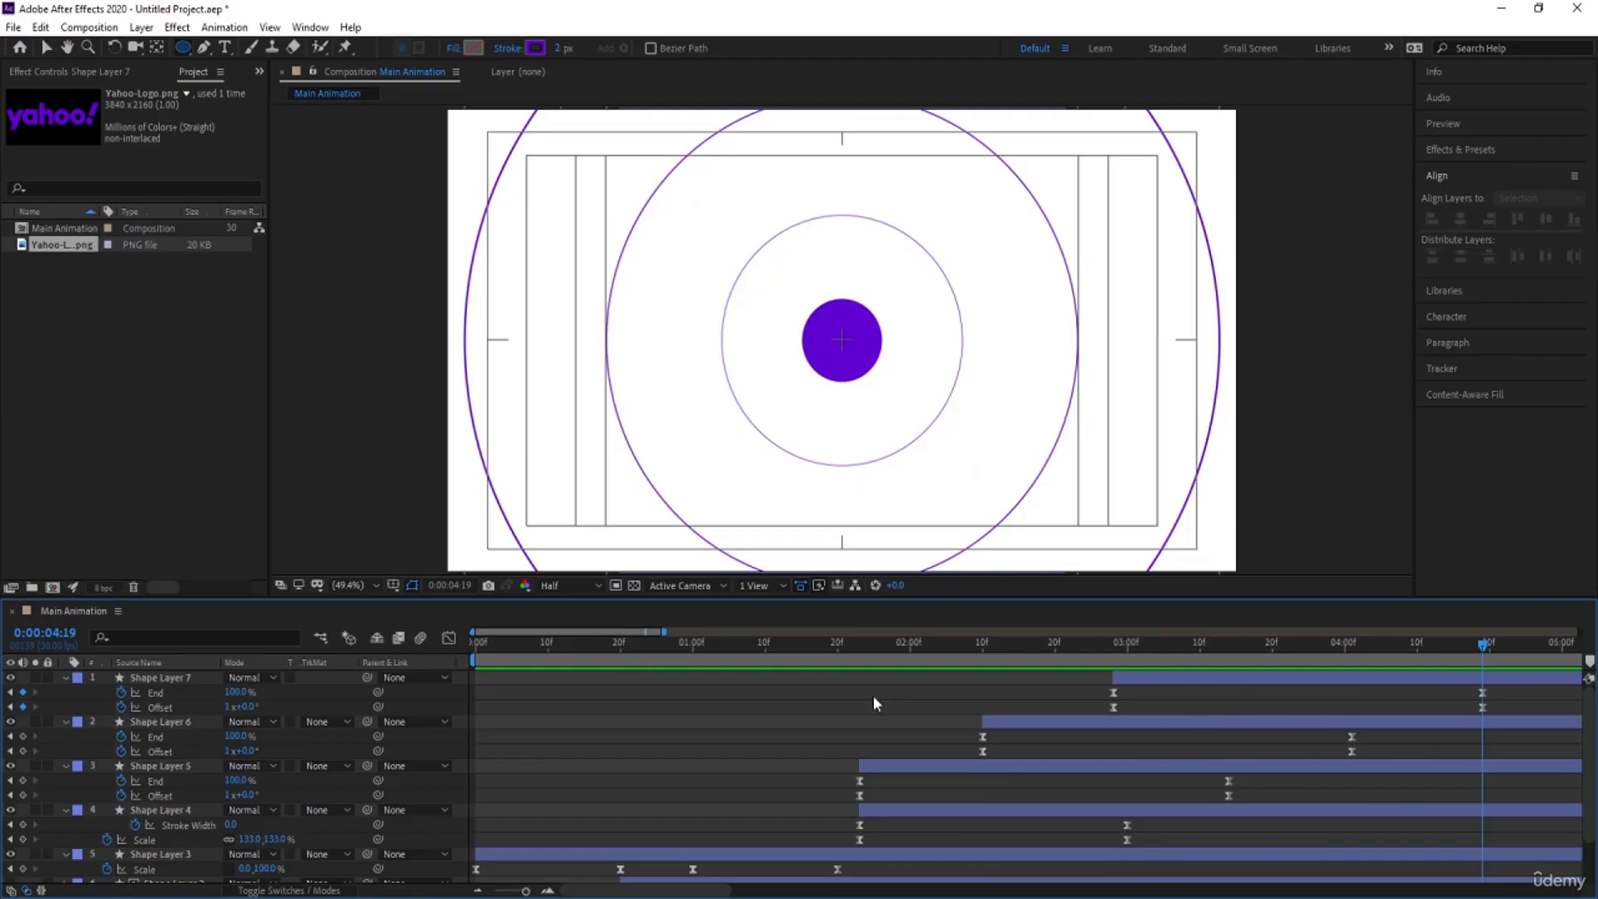
key("u")
left_click_drag(895, 658, 235, 651)
key("space")
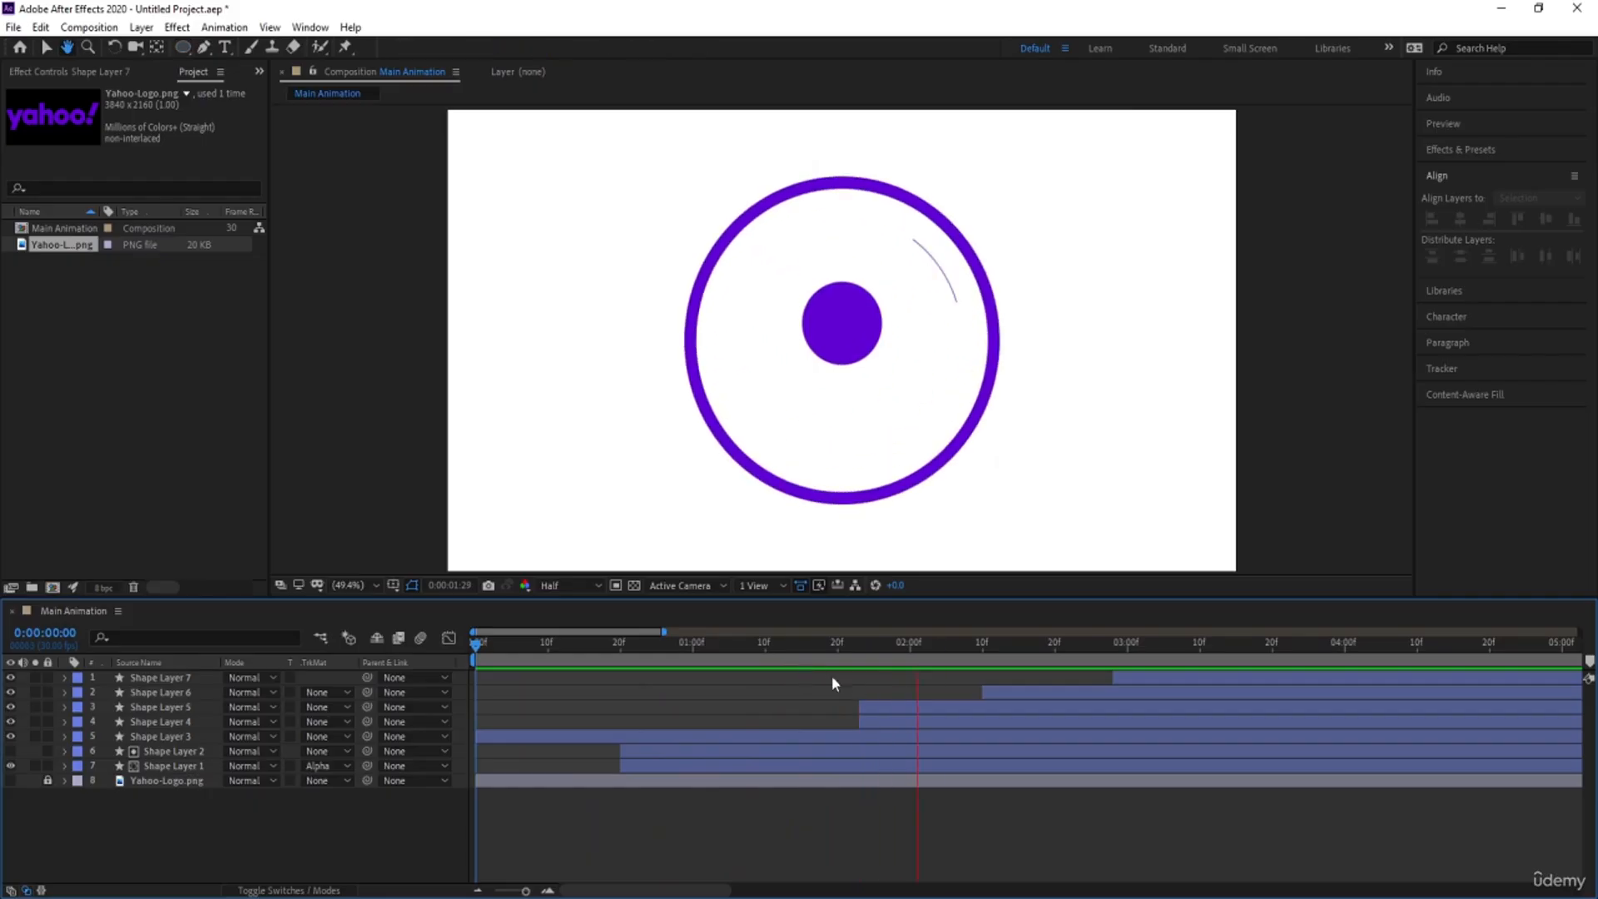
key("space")
Try shifting Shape Layers 5, 6 and 7 about 8 frames earlier together, and preview the timing
left_click(896, 706)
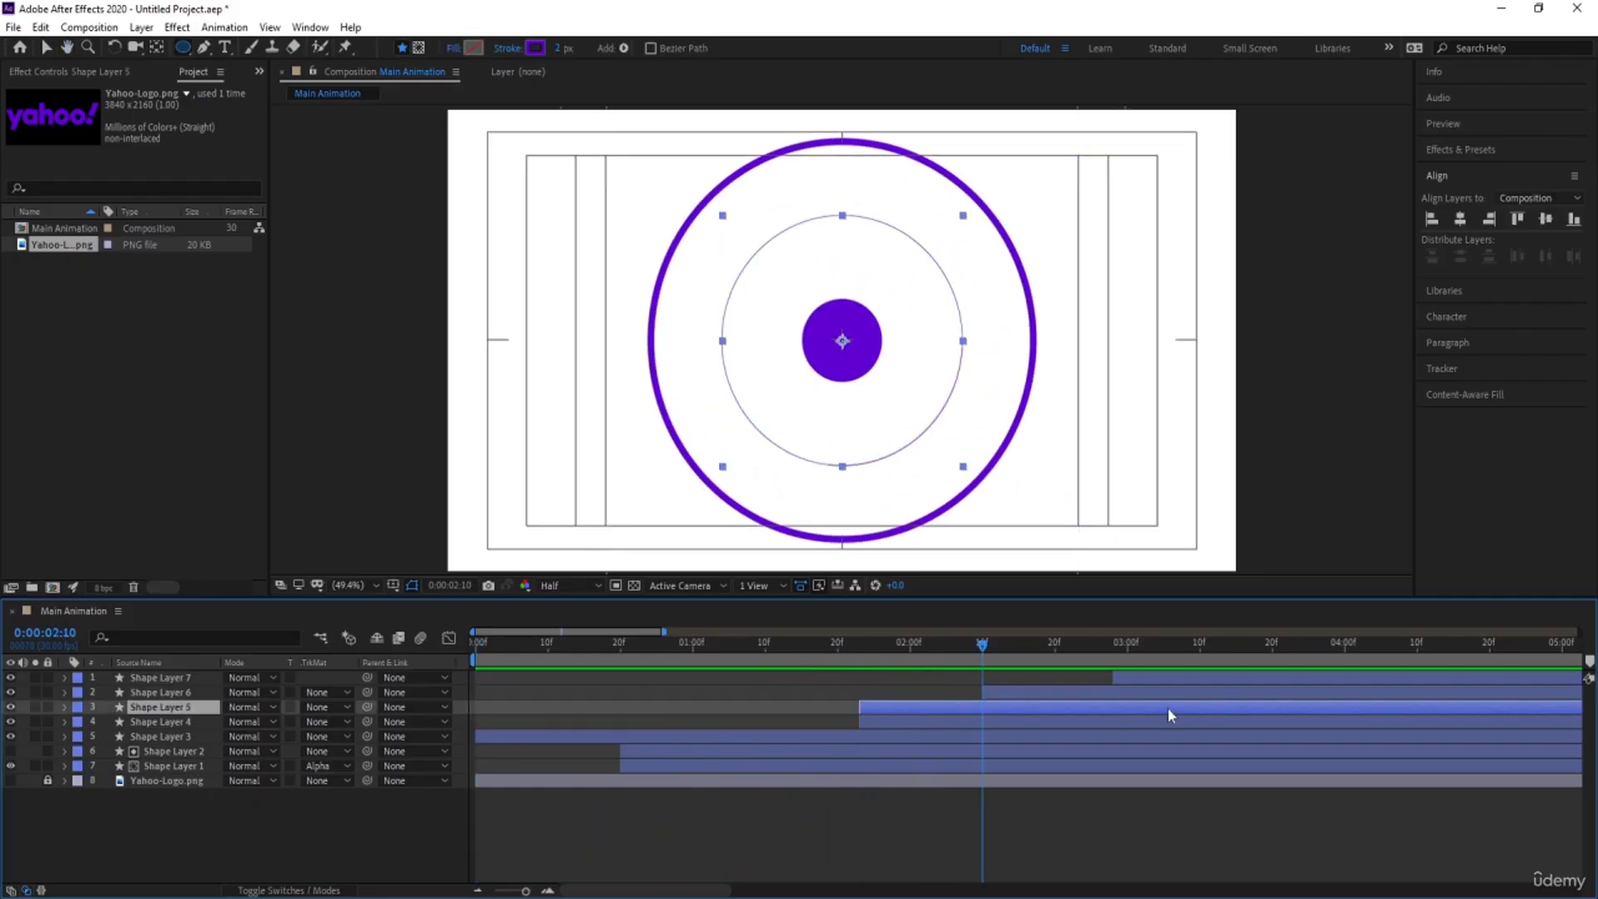
left_click(1139, 678, "shift")
left_click_drag(1181, 677, 1122, 685)
key("space")
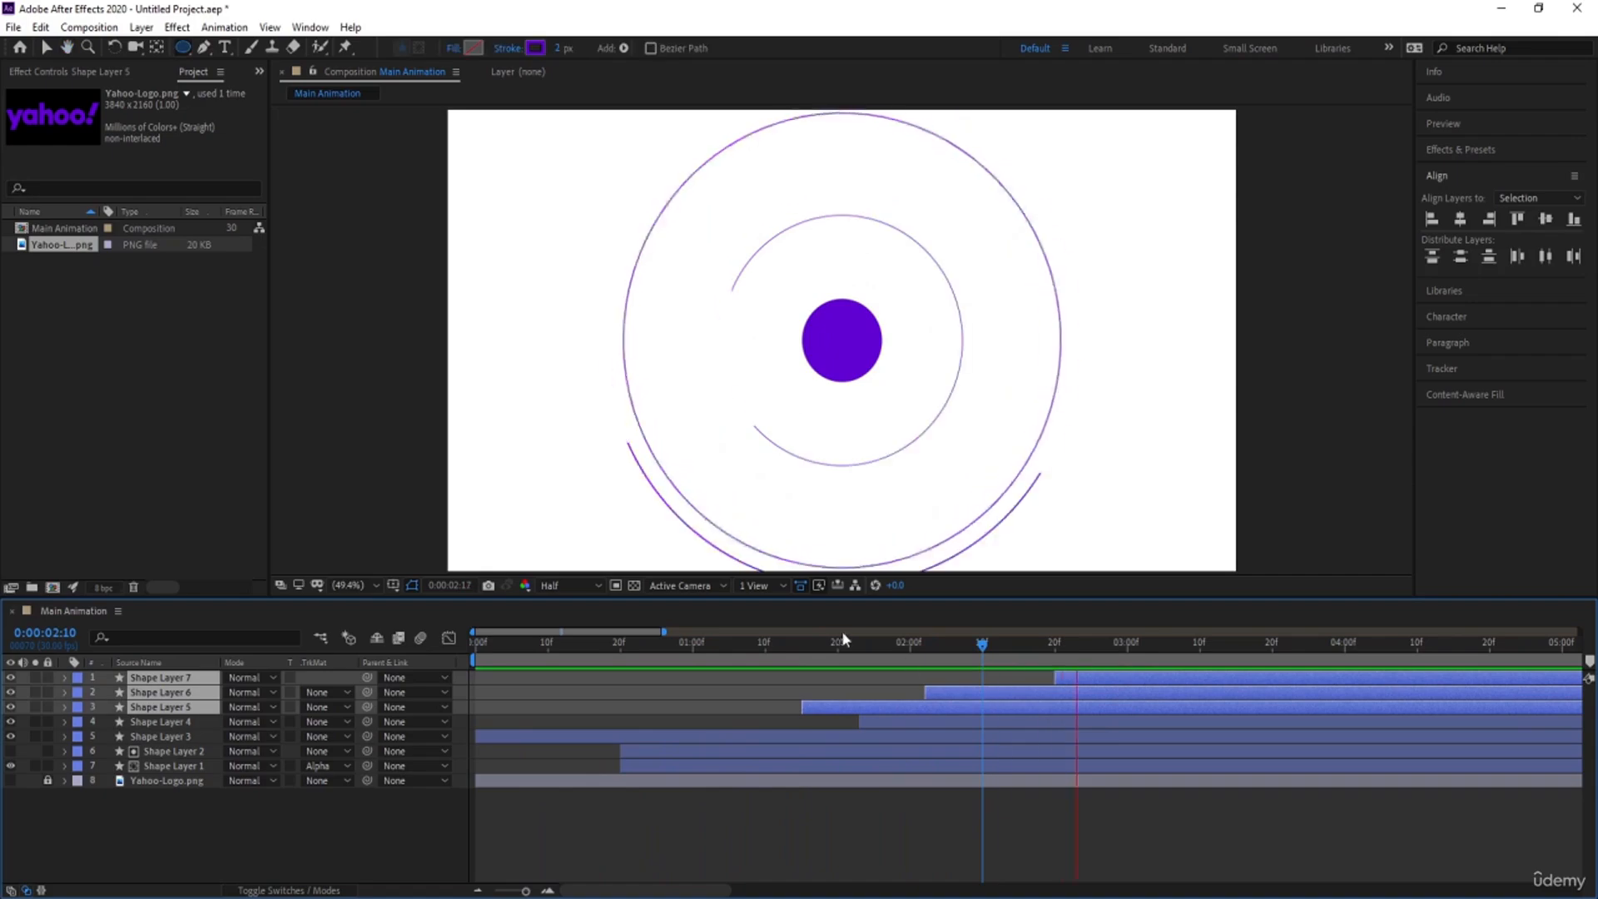
key("space")
key("Home")
key("space")
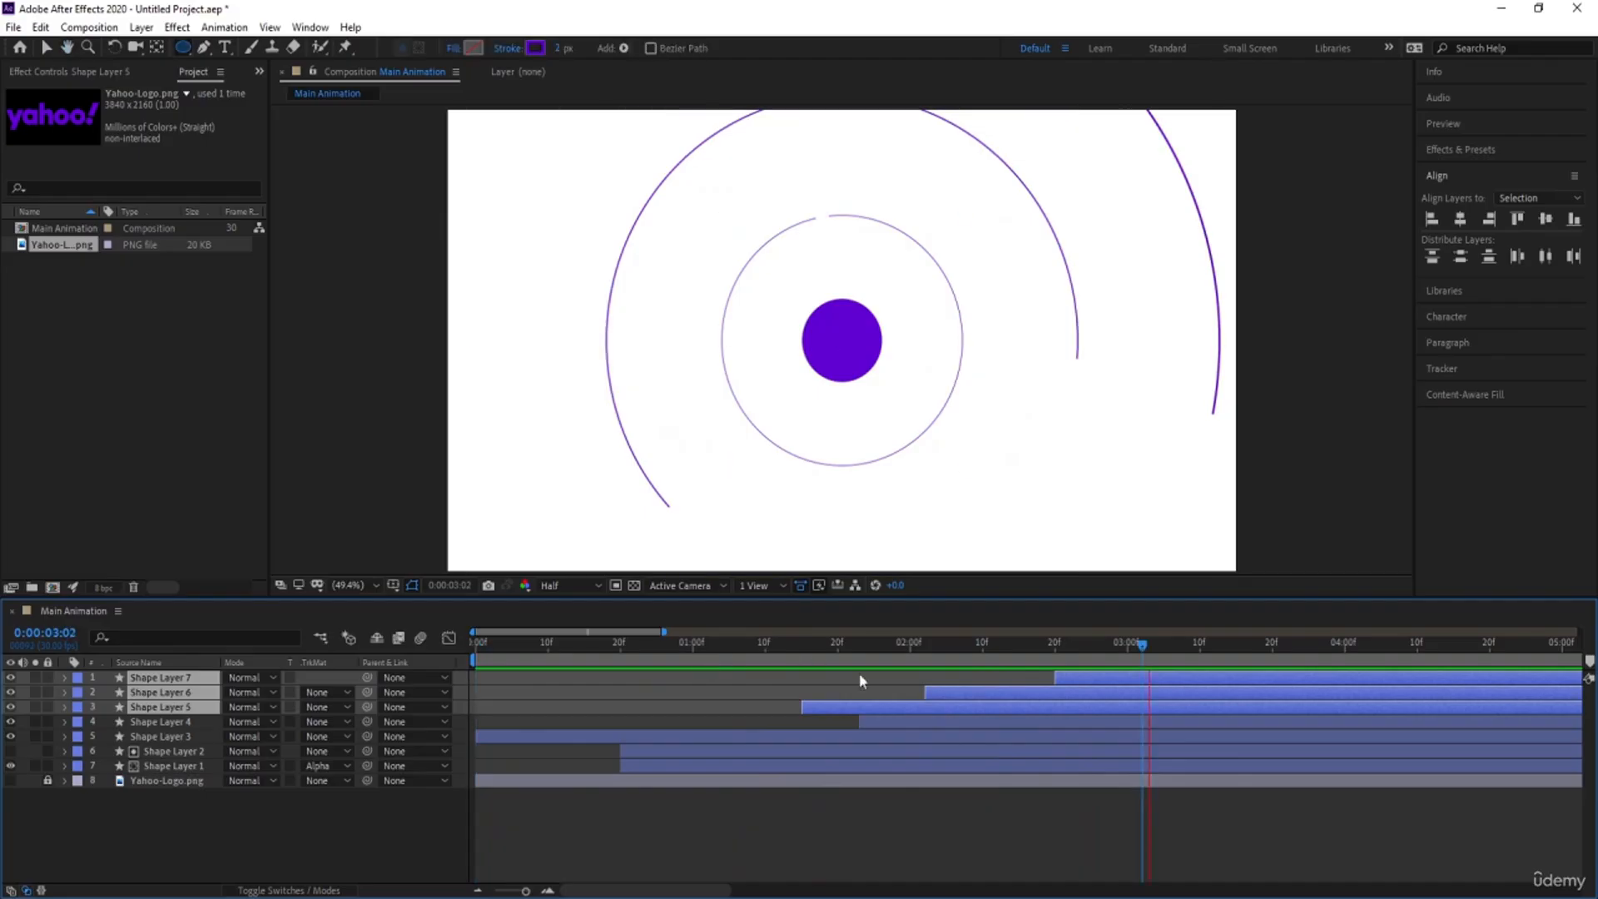
key("space")
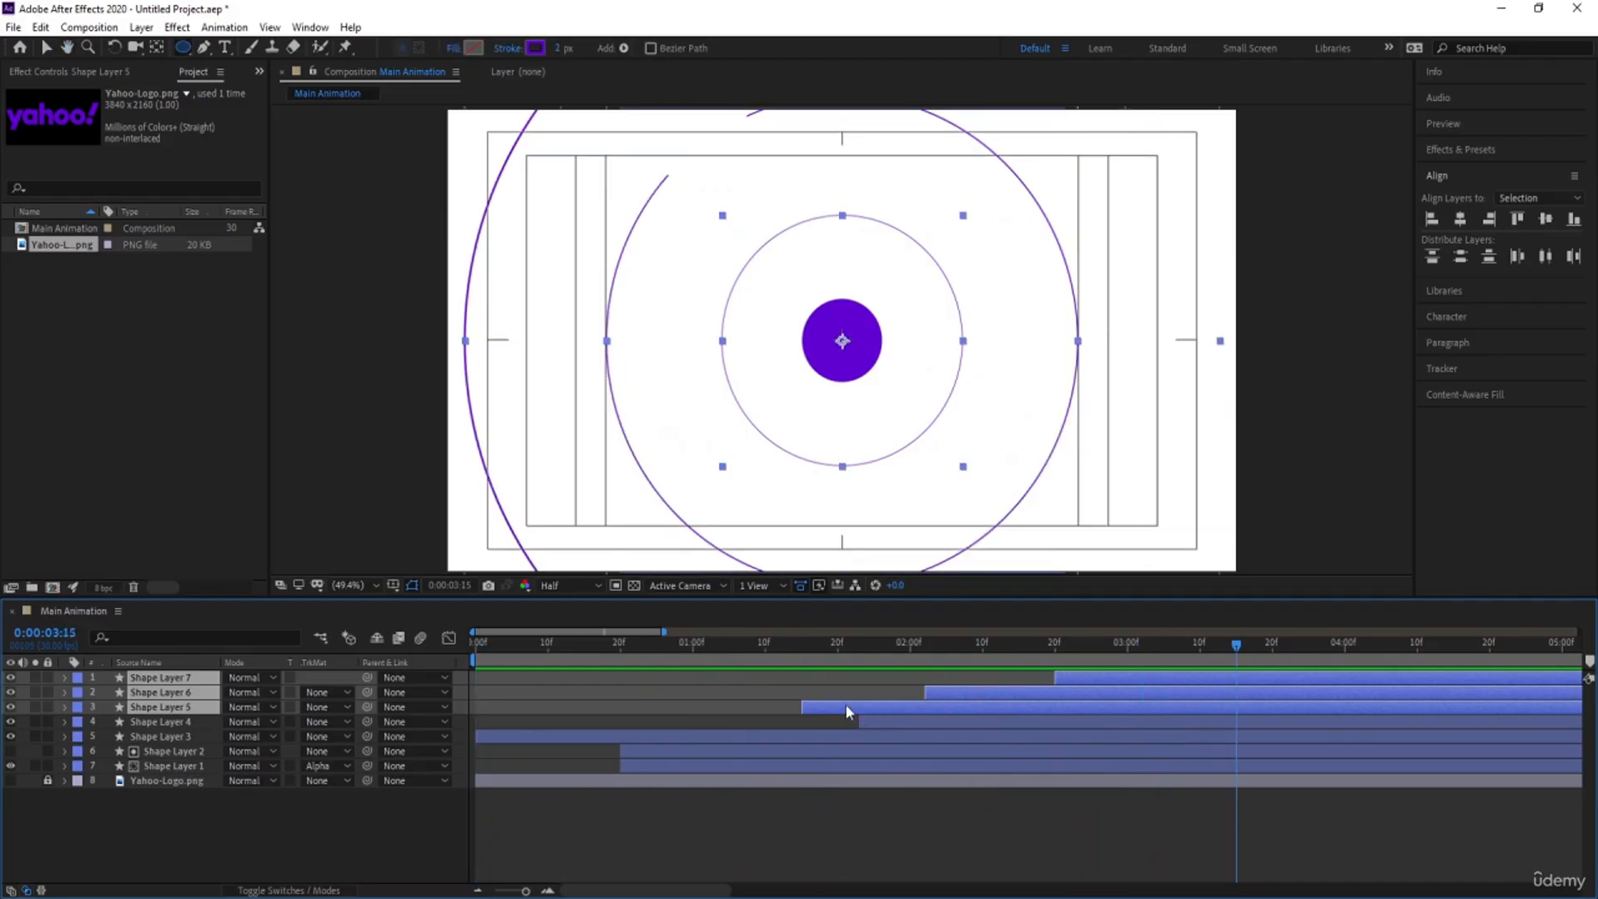
Shift Shape Layers 5, 6 and 7 later together so Shape Layer 5 starts at 0:00:02:02, and preview the timing
left_click_drag(846, 706, 965, 706)
left_click_drag(867, 648, 837, 651)
key("space")
key("space")
key("space")
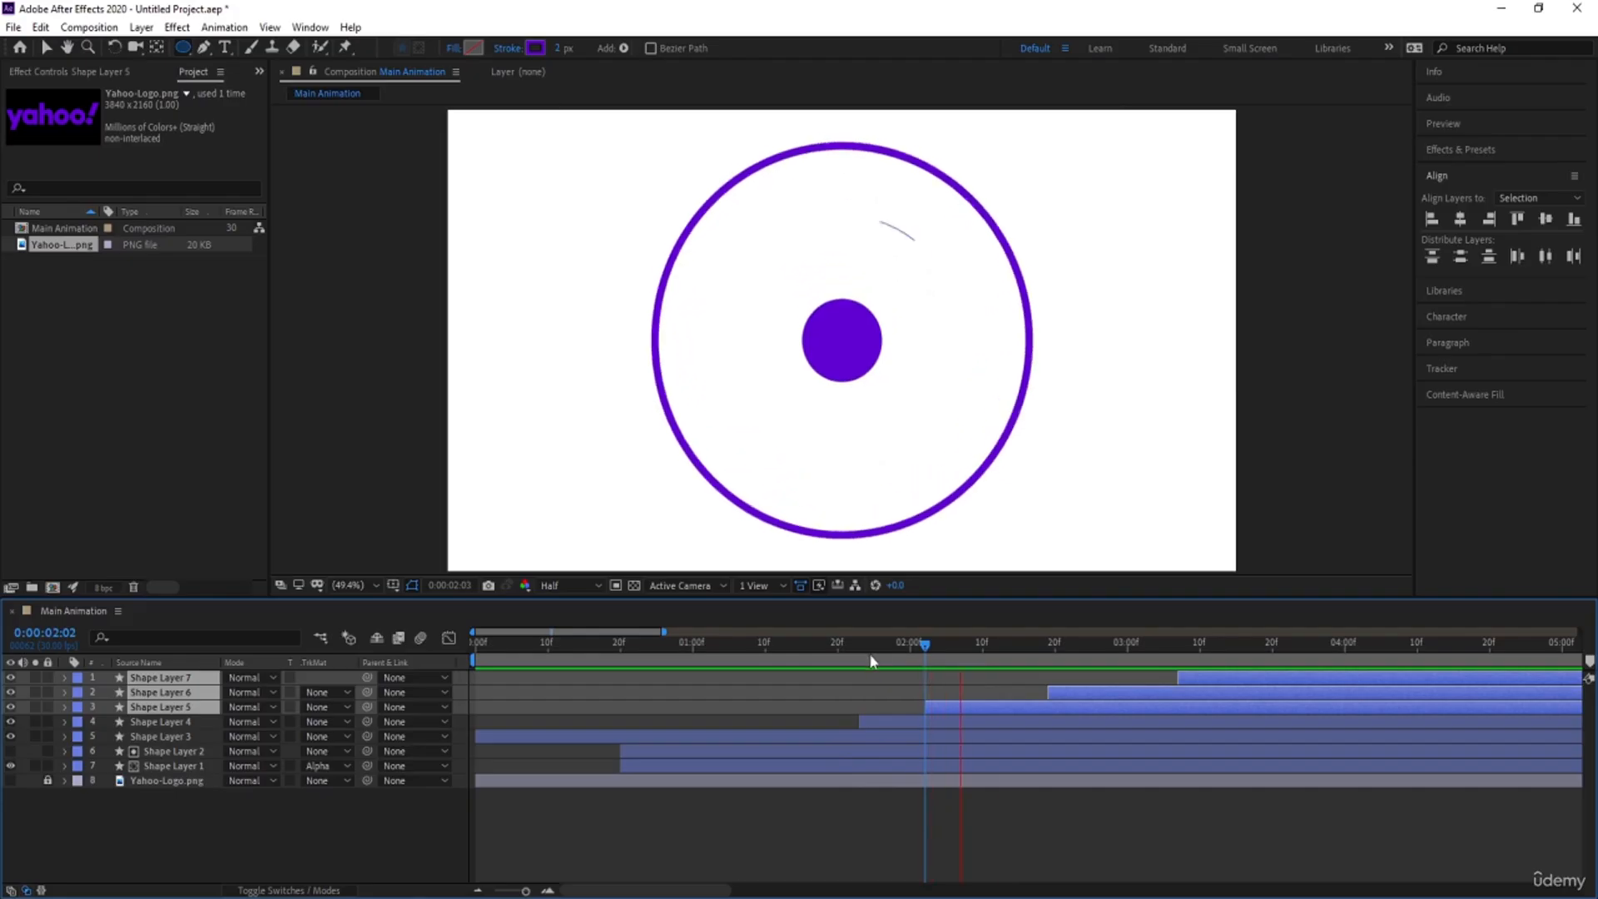
key("space")
key("space")
key("space")
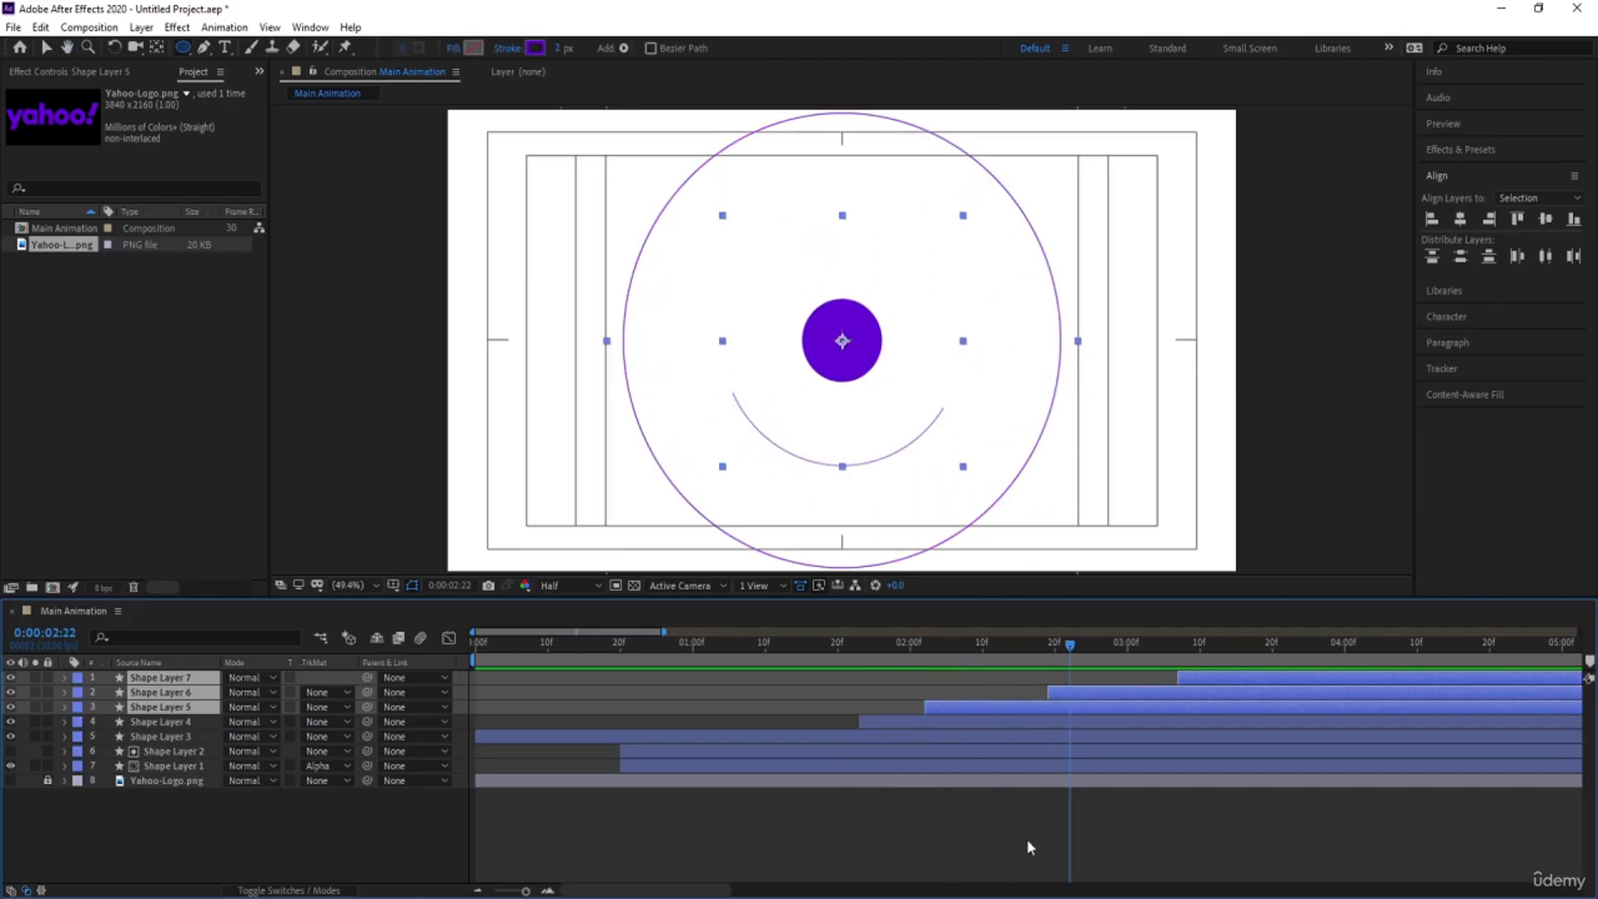
key("space")
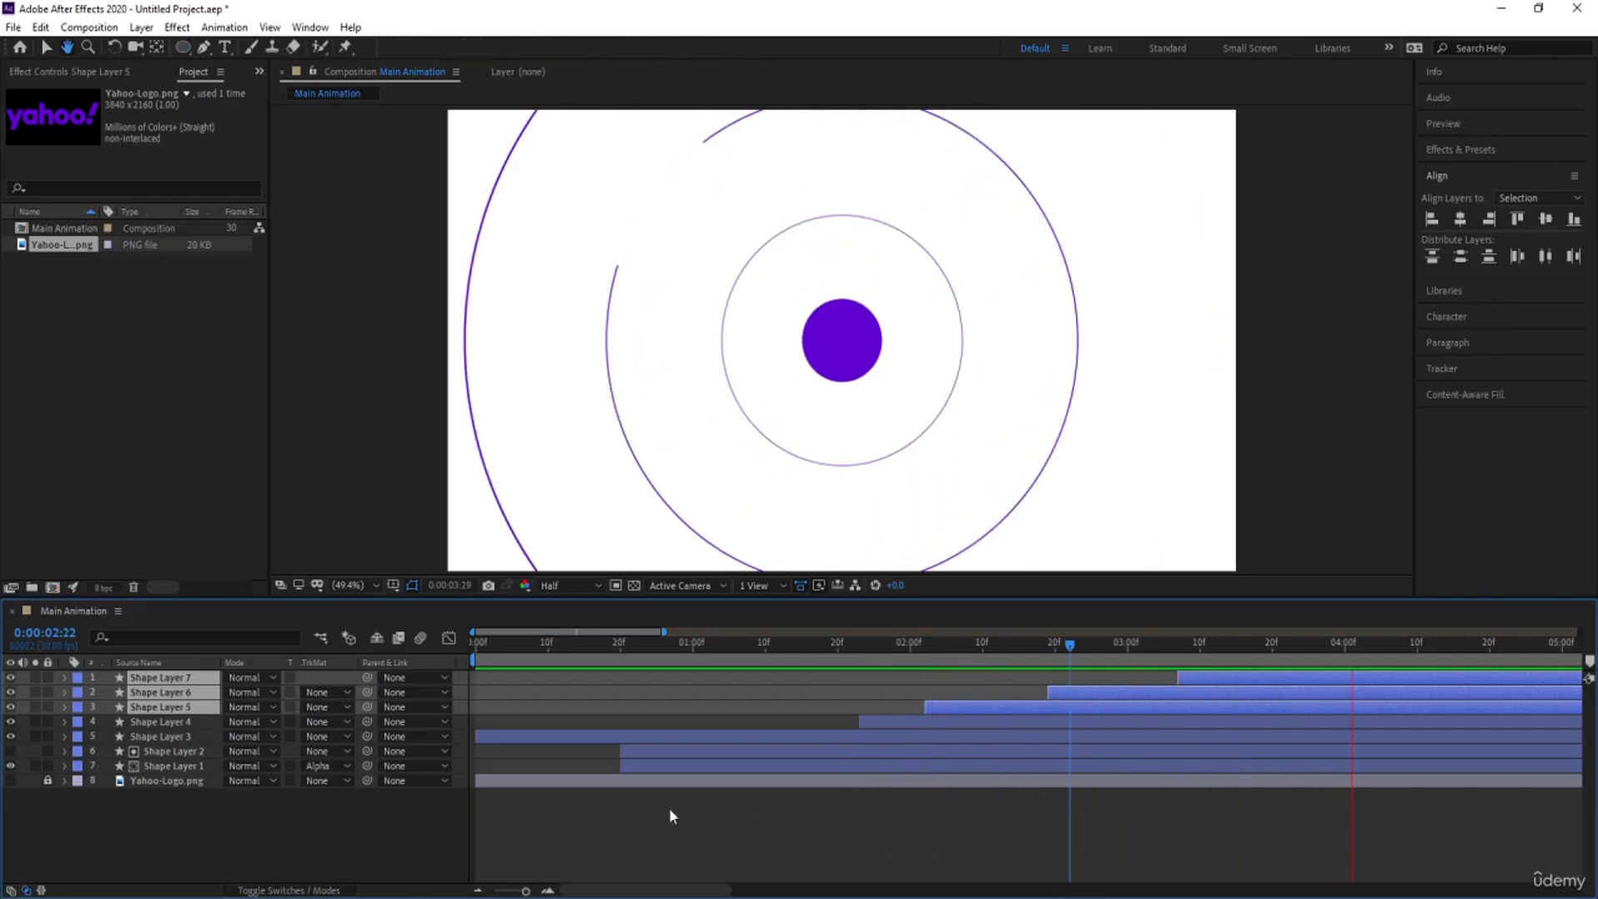
Deselect all layers and set the stroke for new shapes to None
left_click(326, 816)
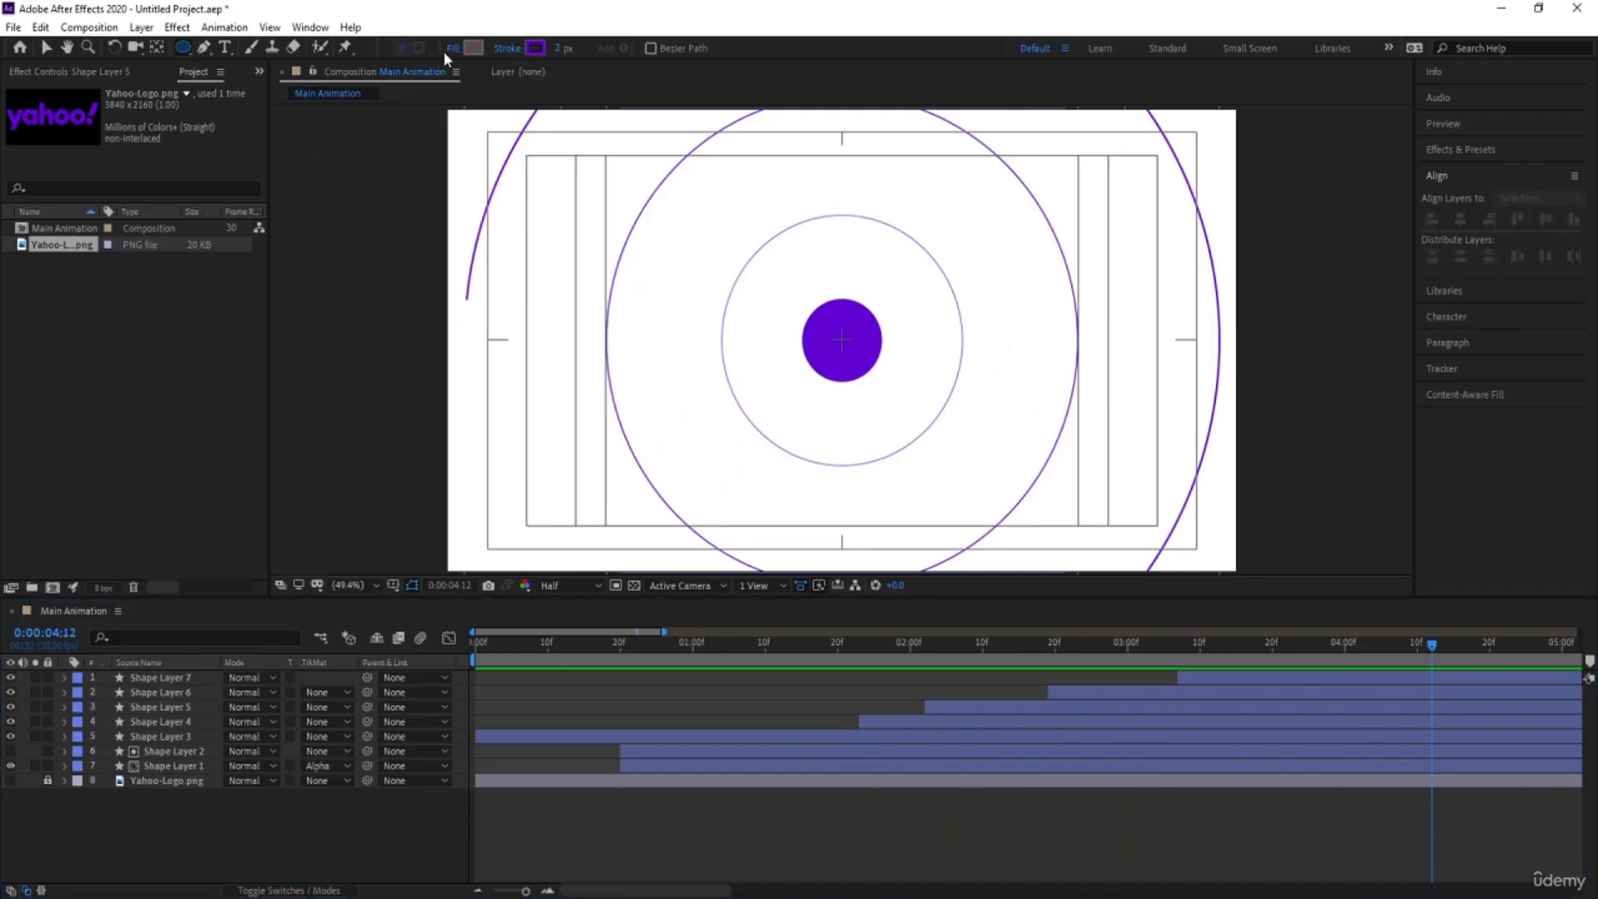
left_click(503, 47)
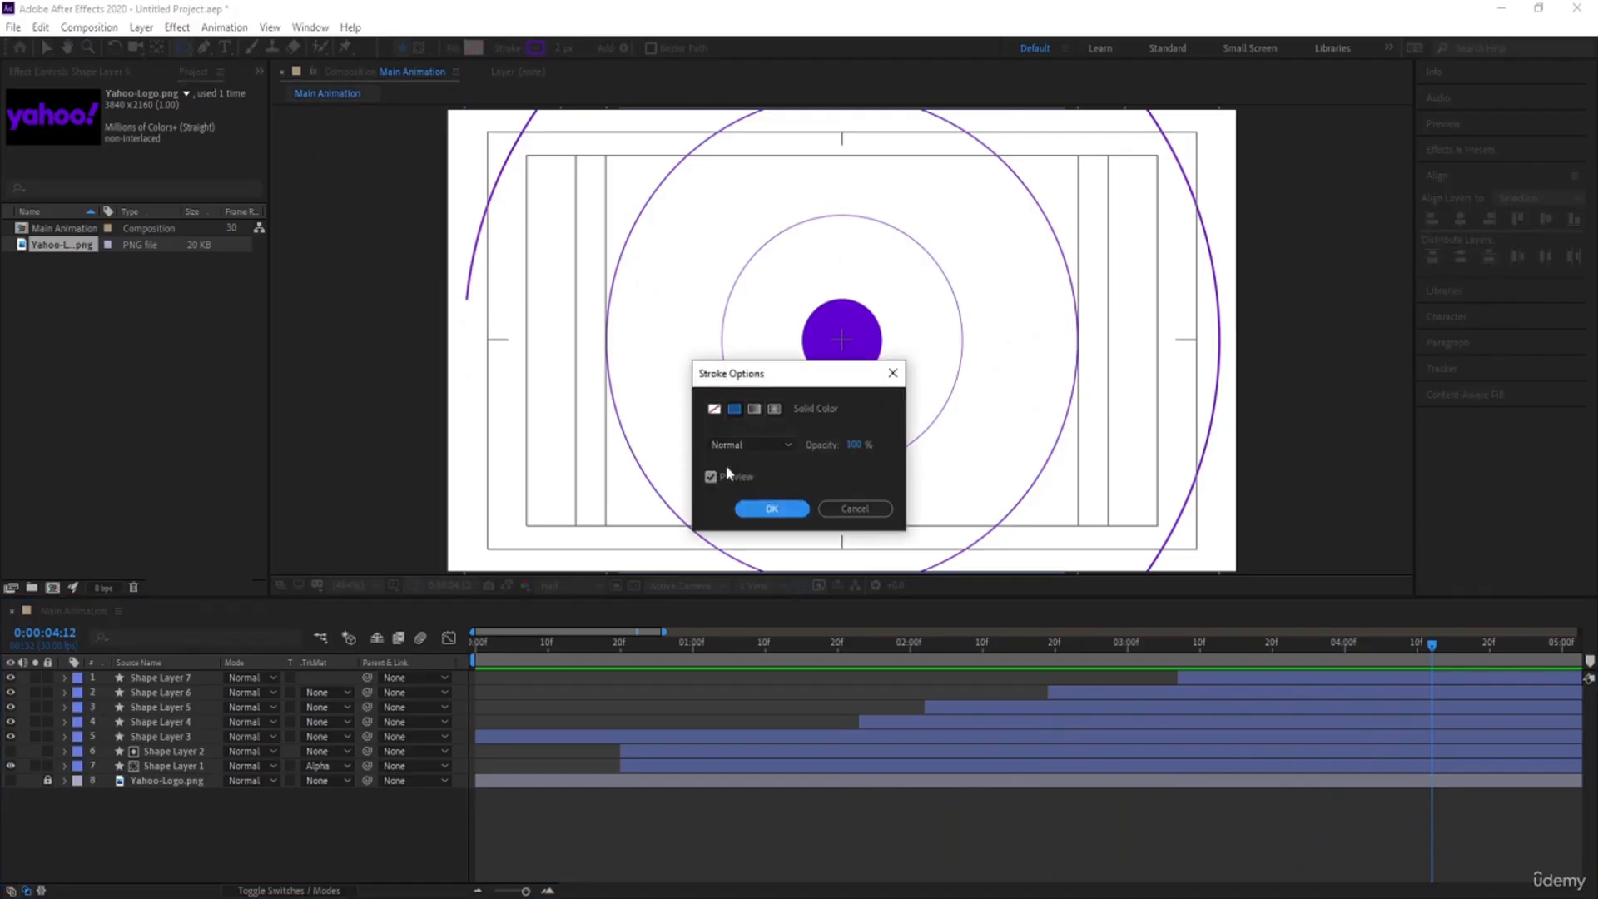
left_click(714, 409)
left_click(788, 510)
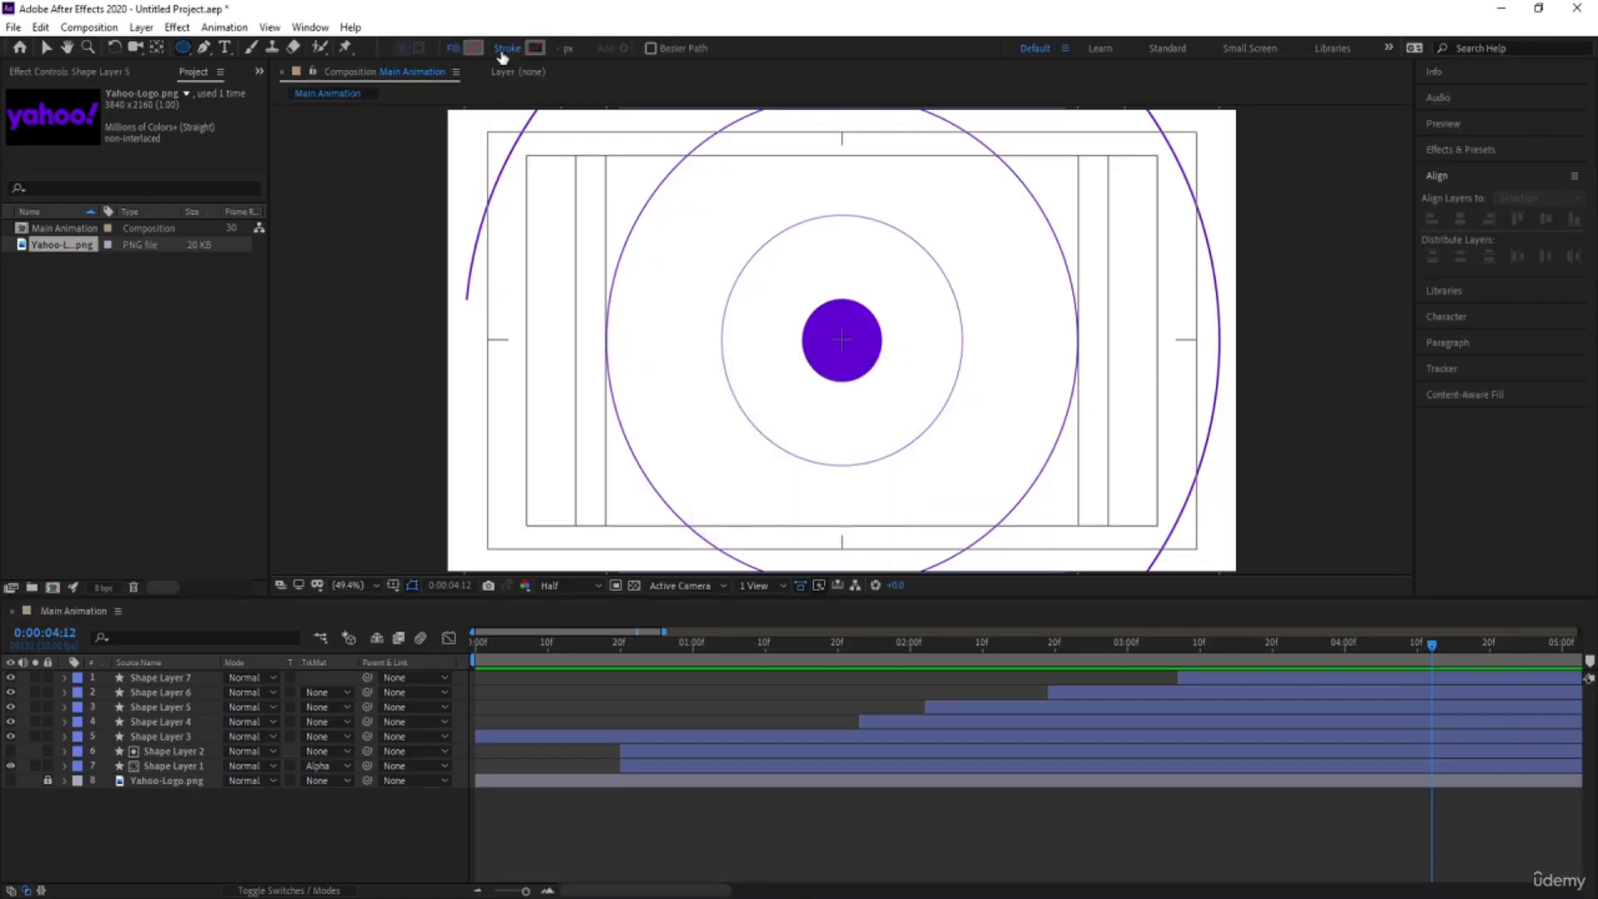
Set the fill colour for new shapes to a fully saturated bright red (FF0030)
left_click(474, 48)
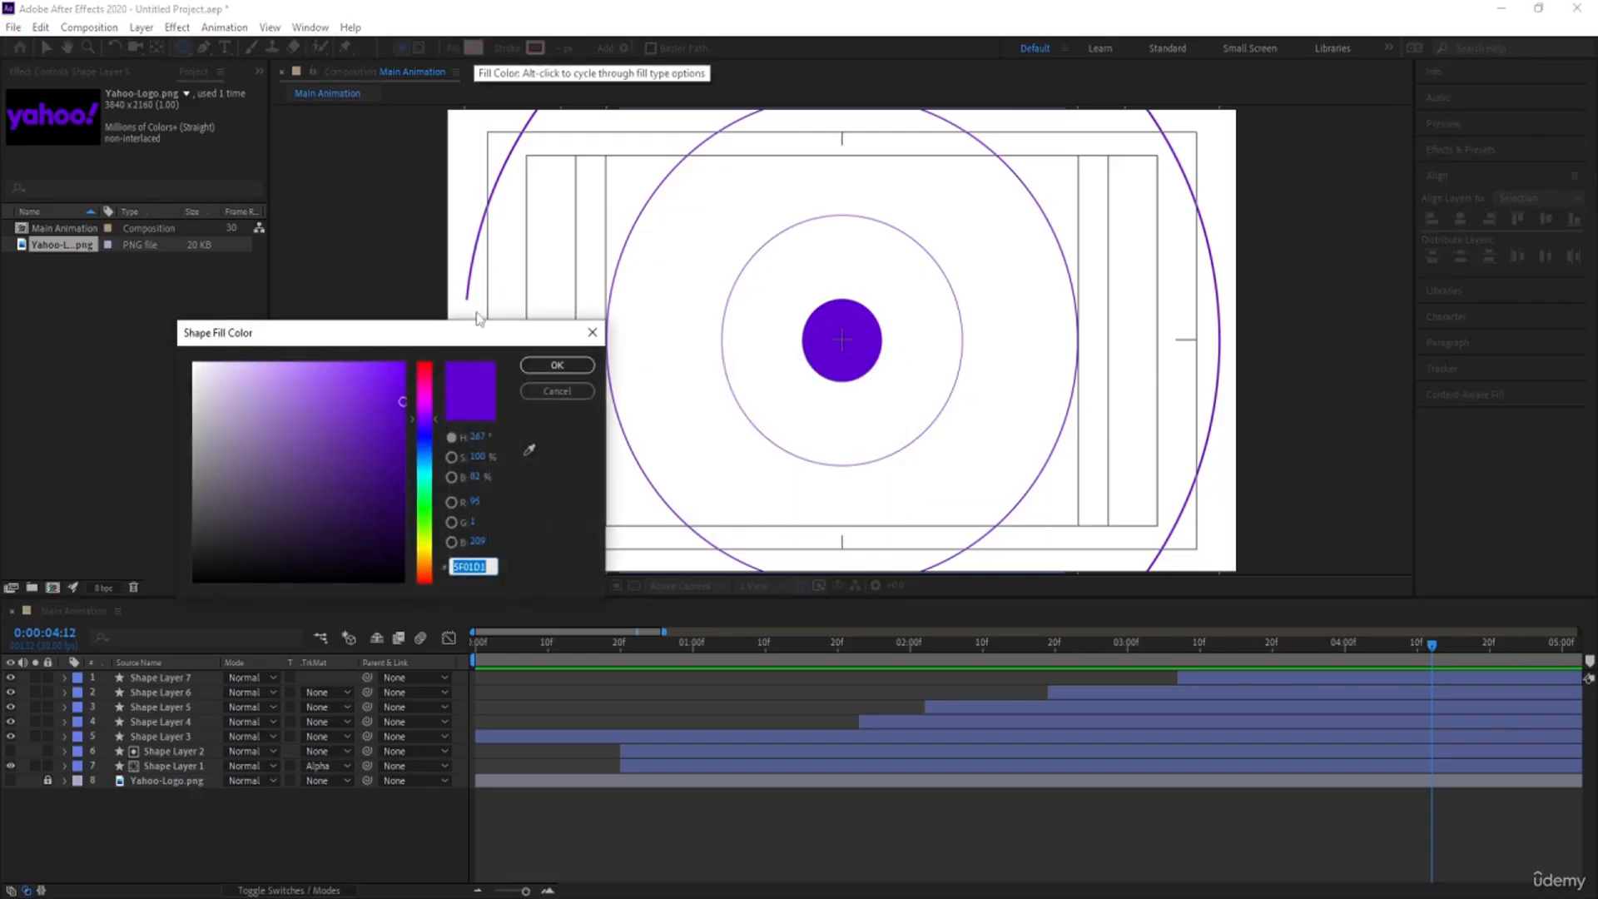
left_click(425, 370)
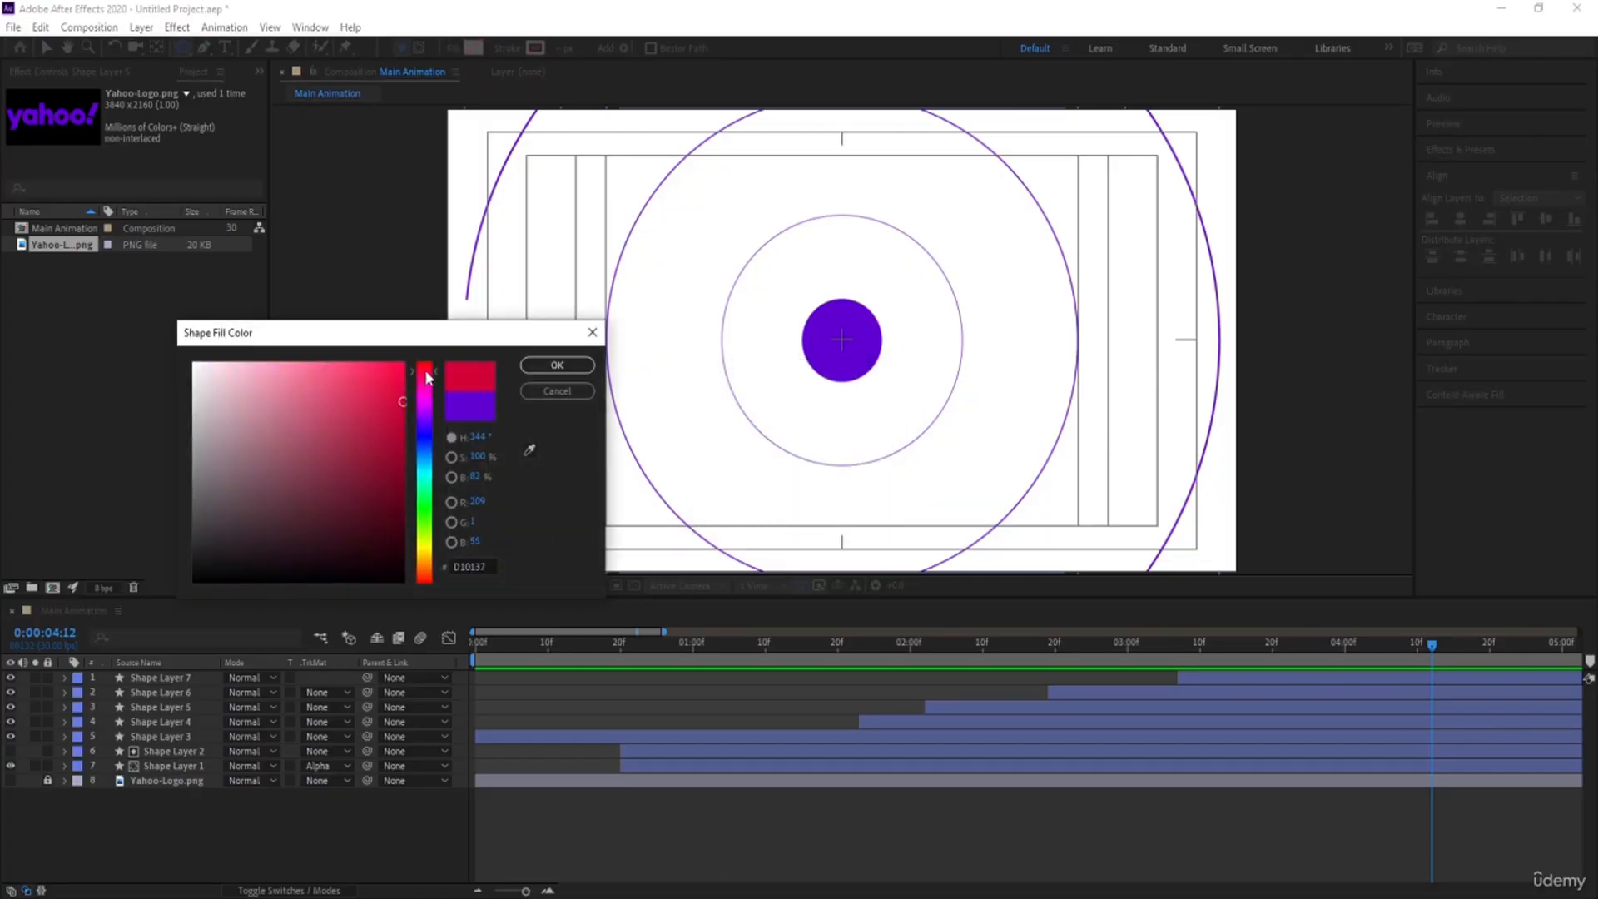
left_click(403, 364)
left_click(556, 365)
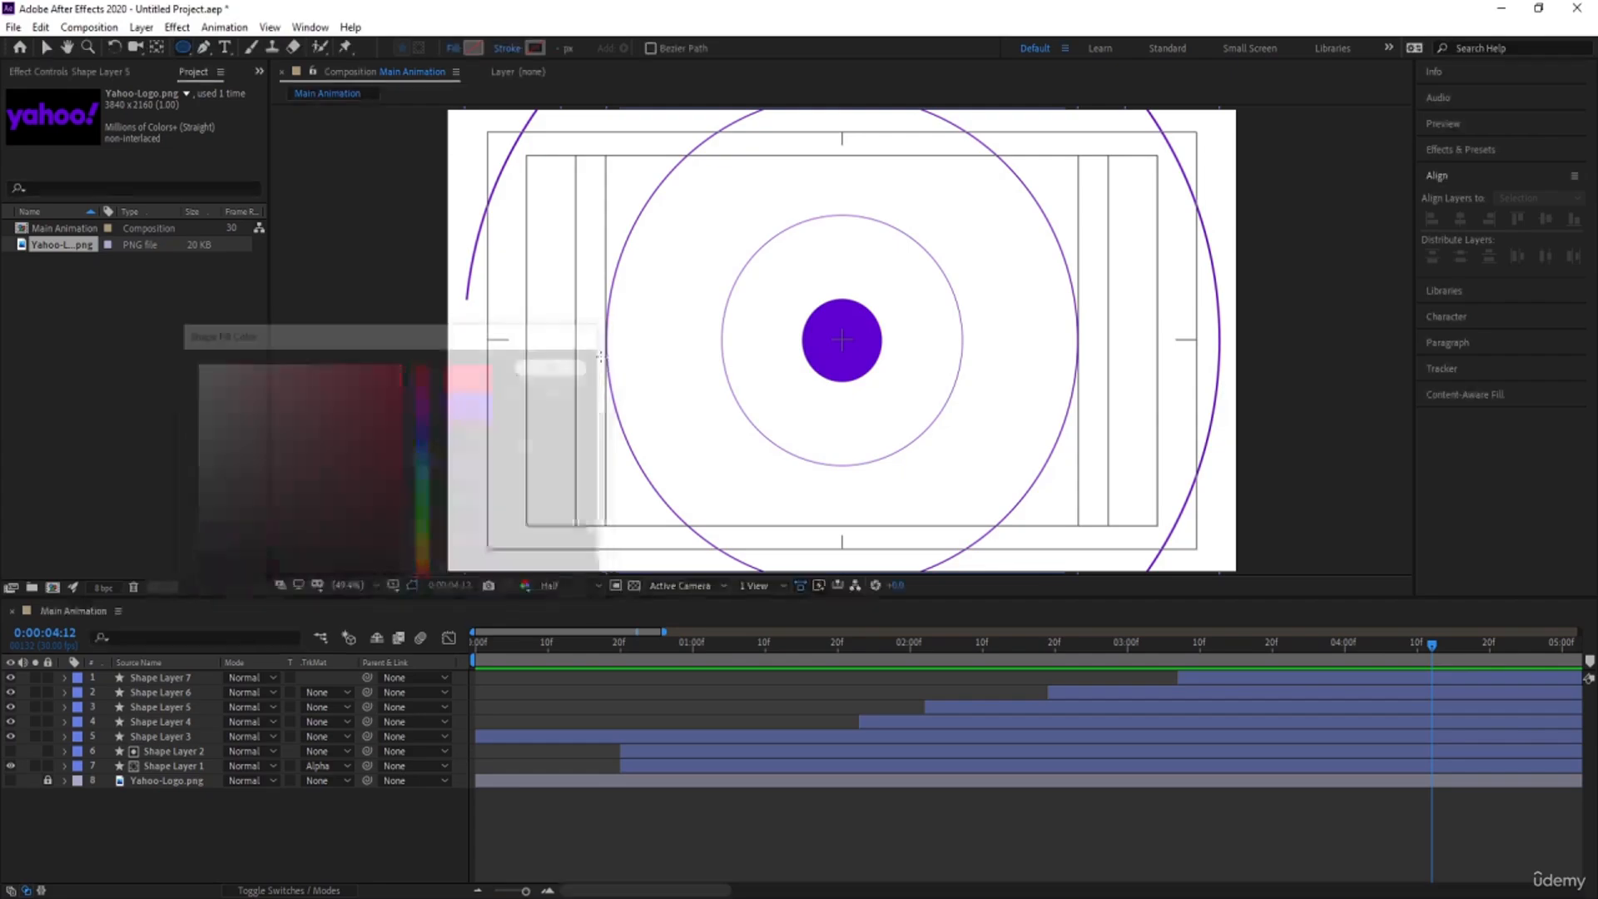
Draw a small red dot, centre its anchor point within it, and position it on the upper-left part of the innermost circle outline
left_click(729, 277)
left_click_drag(746, 293, 752, 301)
left_click(583, 695)
left_click(577, 680)
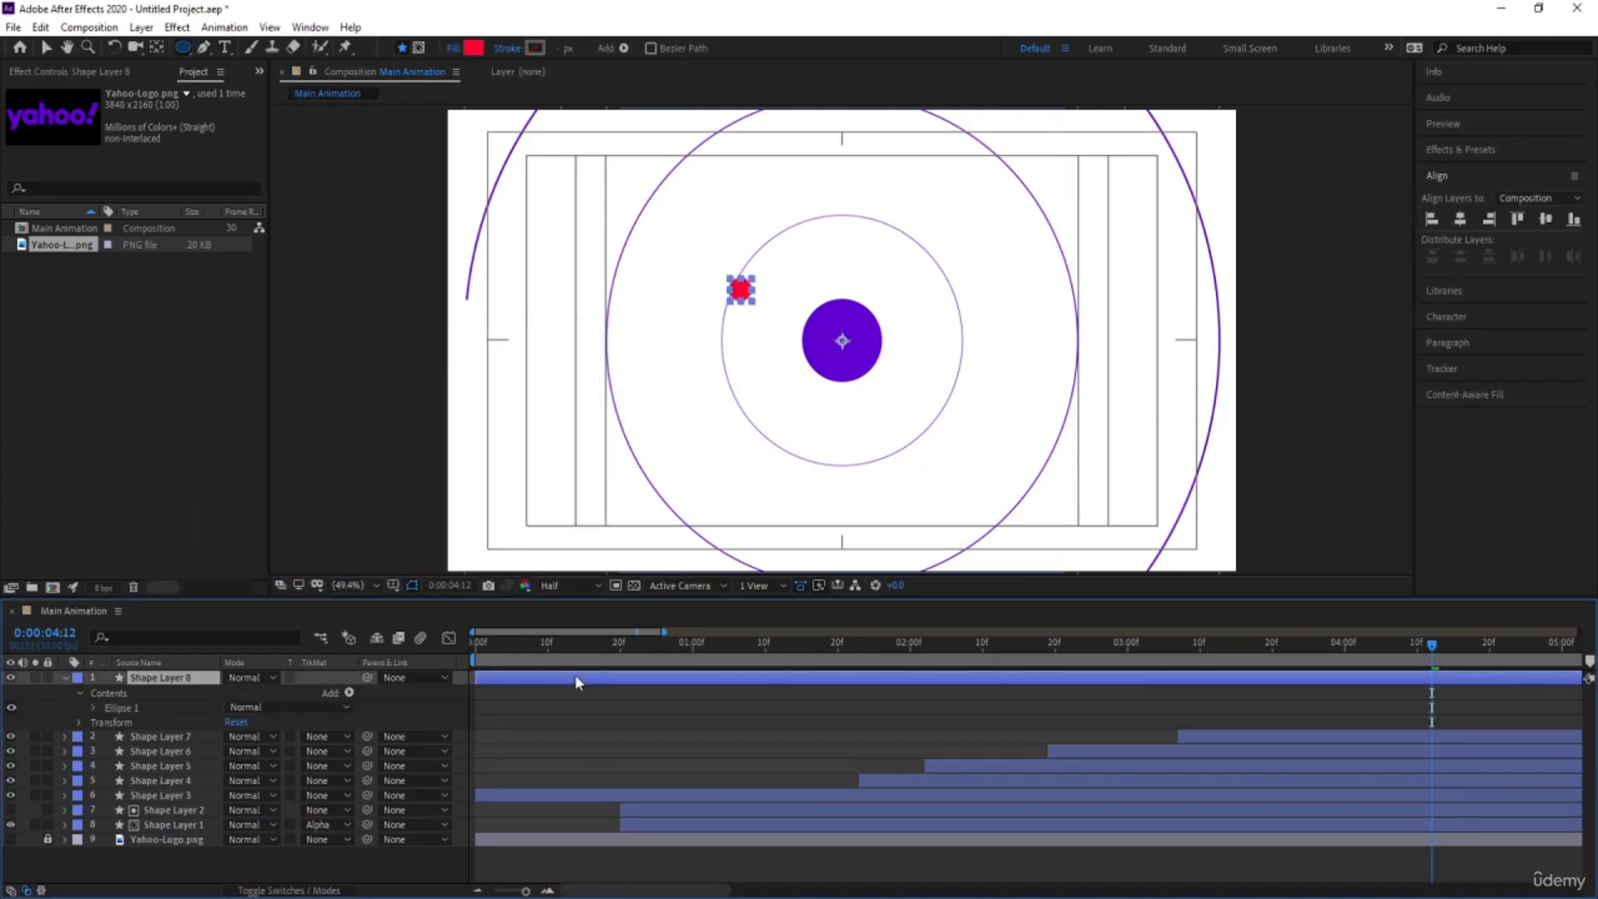
key("v")
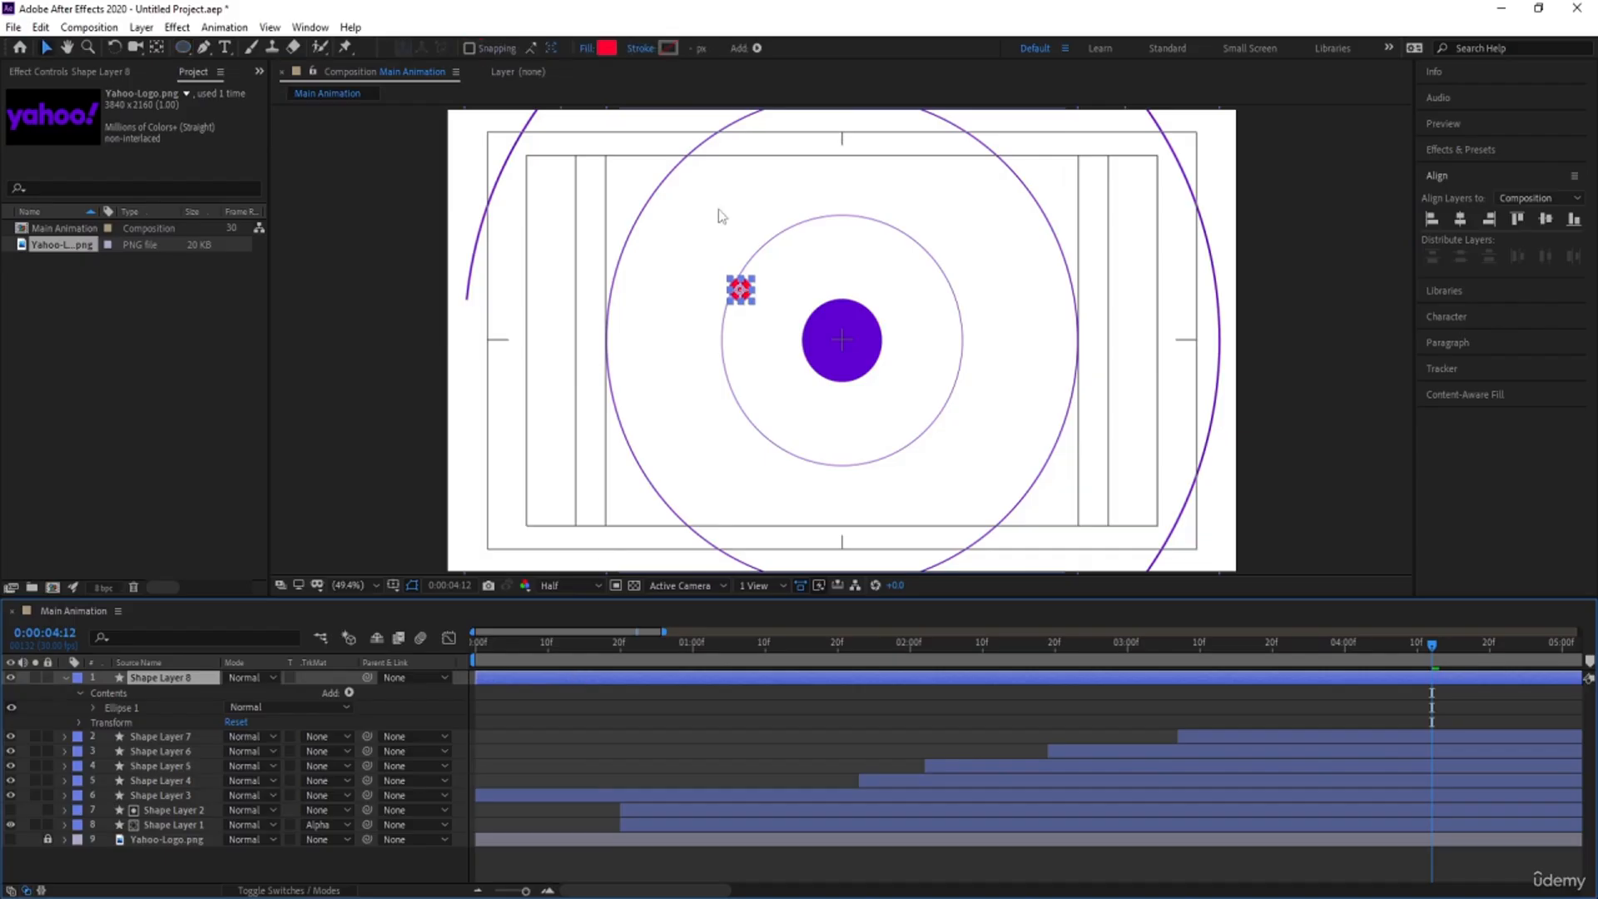
left_click(741, 292)
left_click_drag(740, 289, 736, 287)
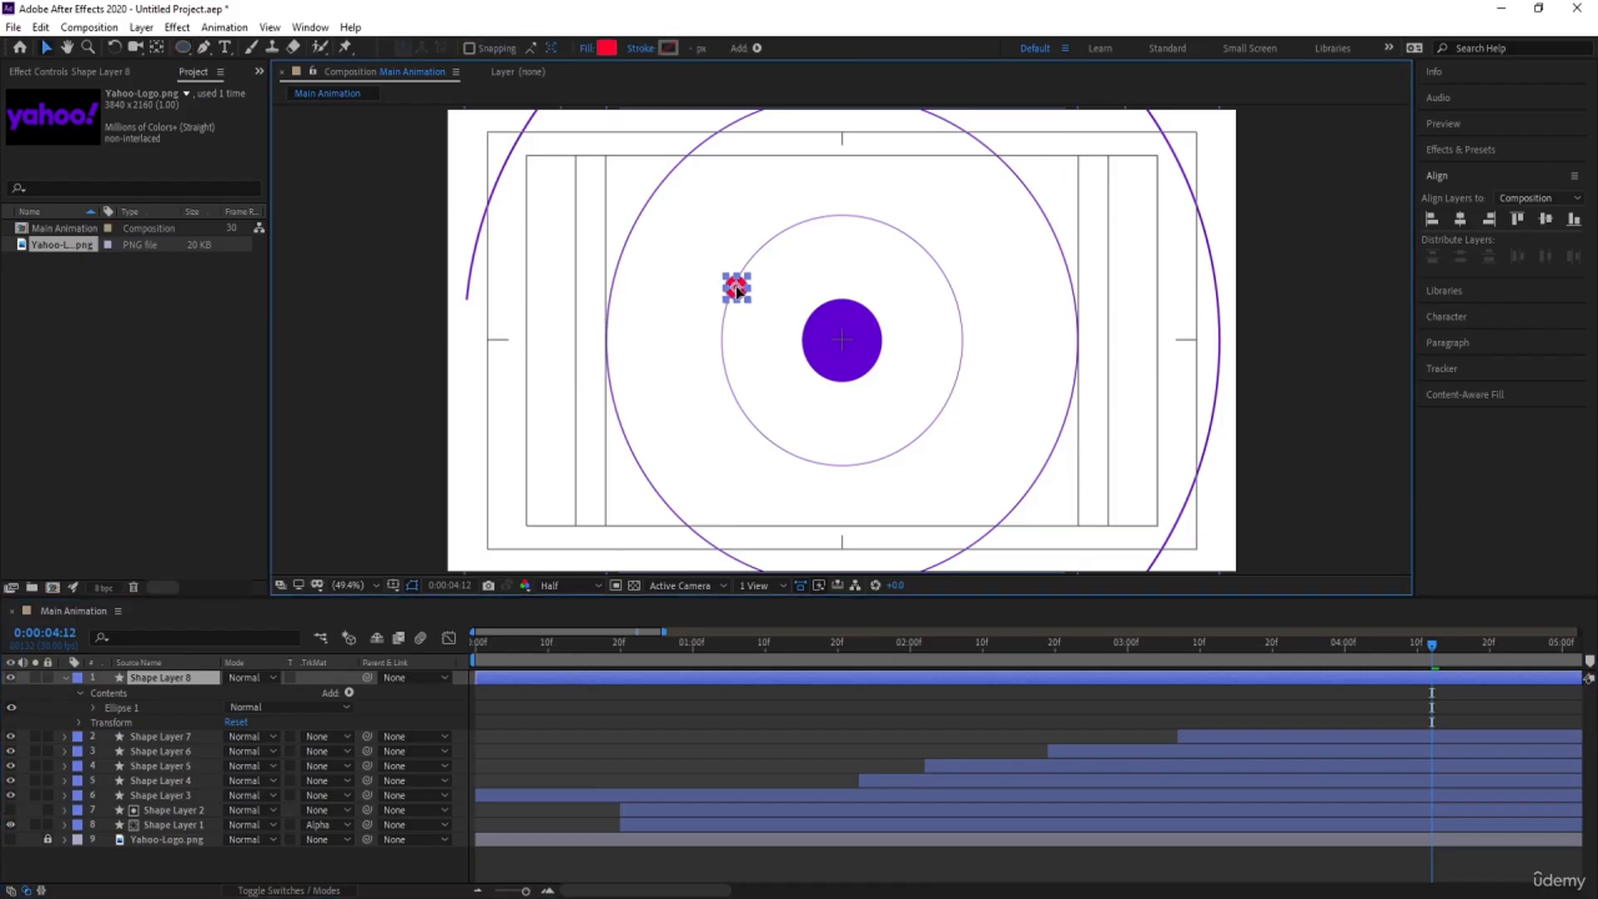
key("Return")
left_click(170, 680)
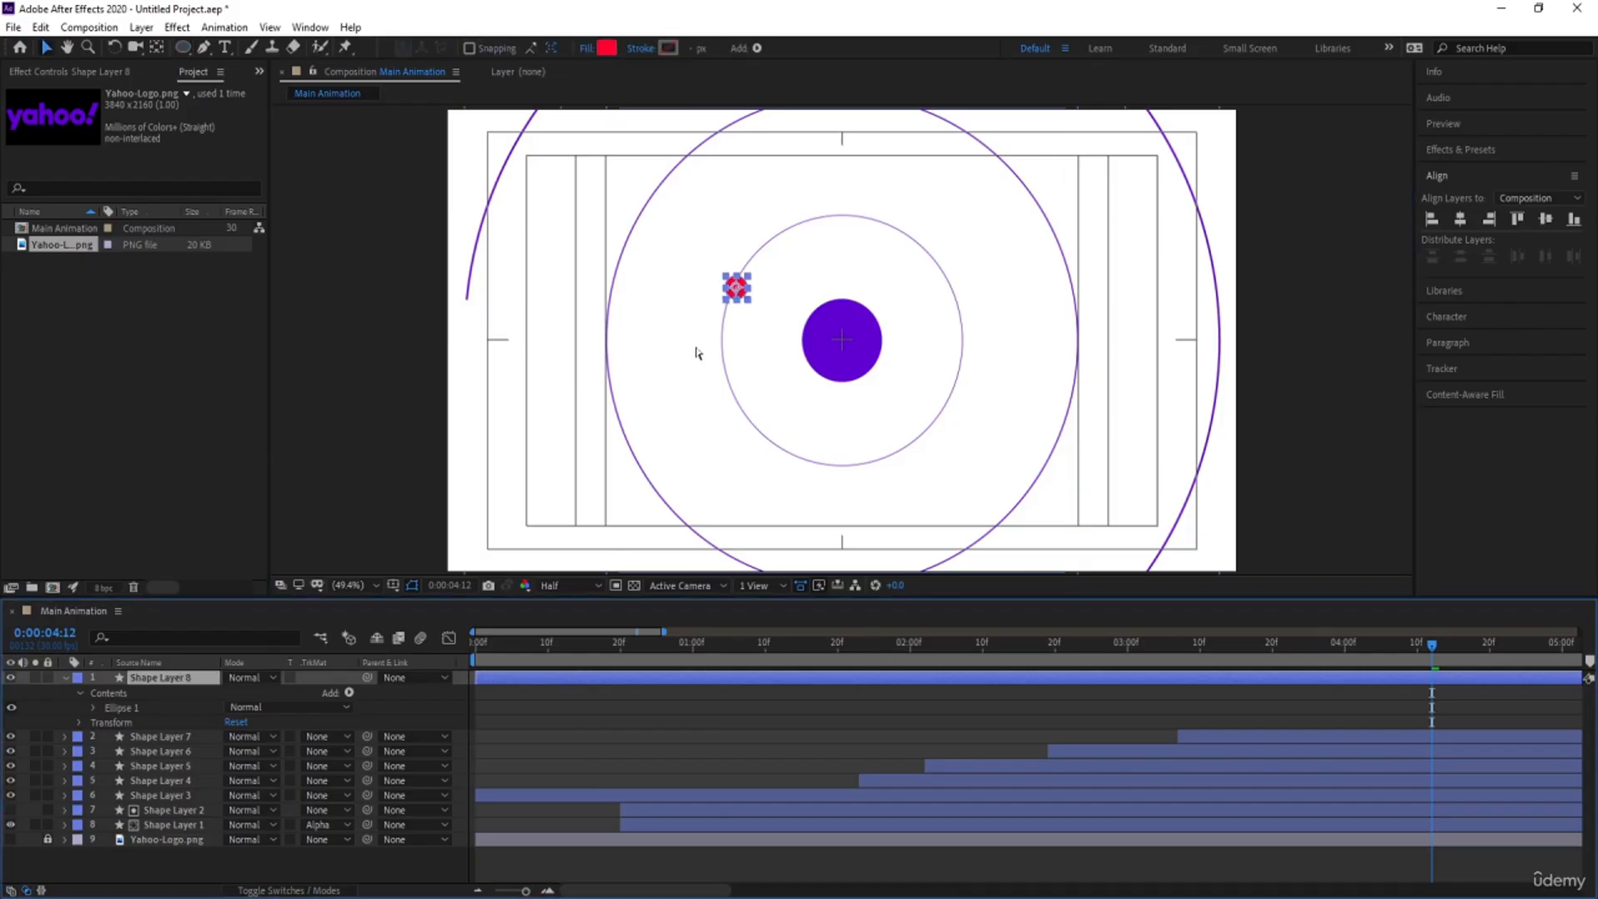
Duplicate the red dot four times, placing two copies on the middle circle's lower sides and two on the outer circle's upper sides
key("ctrl+d")
left_click_drag(737, 291, 502, 176)
key("ctrl+d")
key("ctrl+d")
key("ctrl+d")
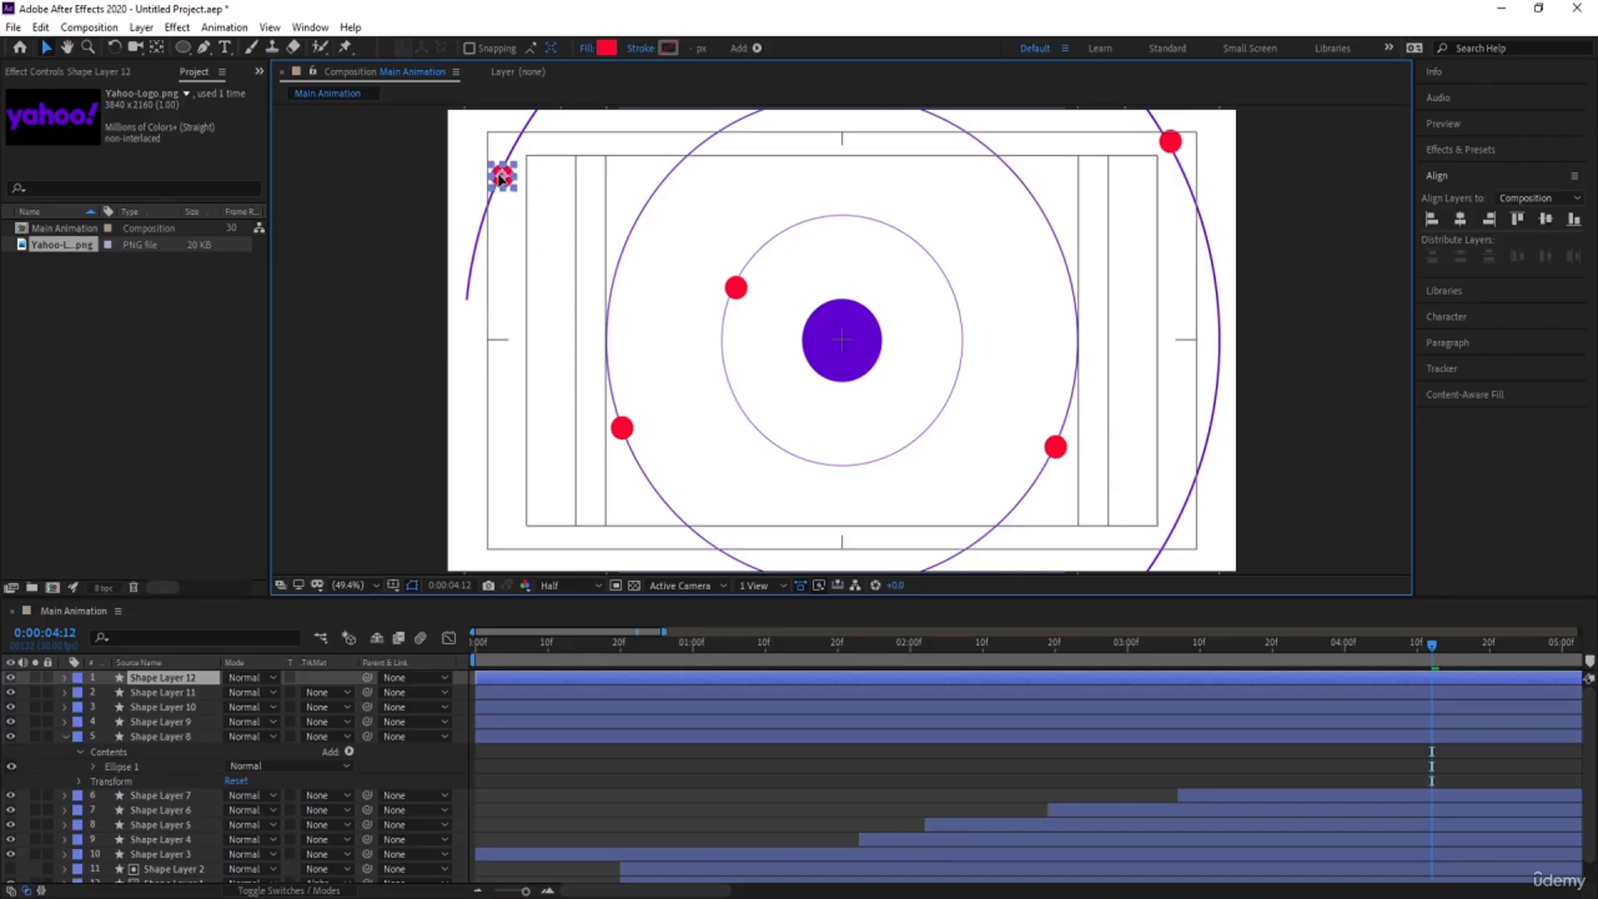
Recolour the outer circle's upper-left dot purple and the middle circle's lower-left dot blue (006CFF)
left_click(607, 48)
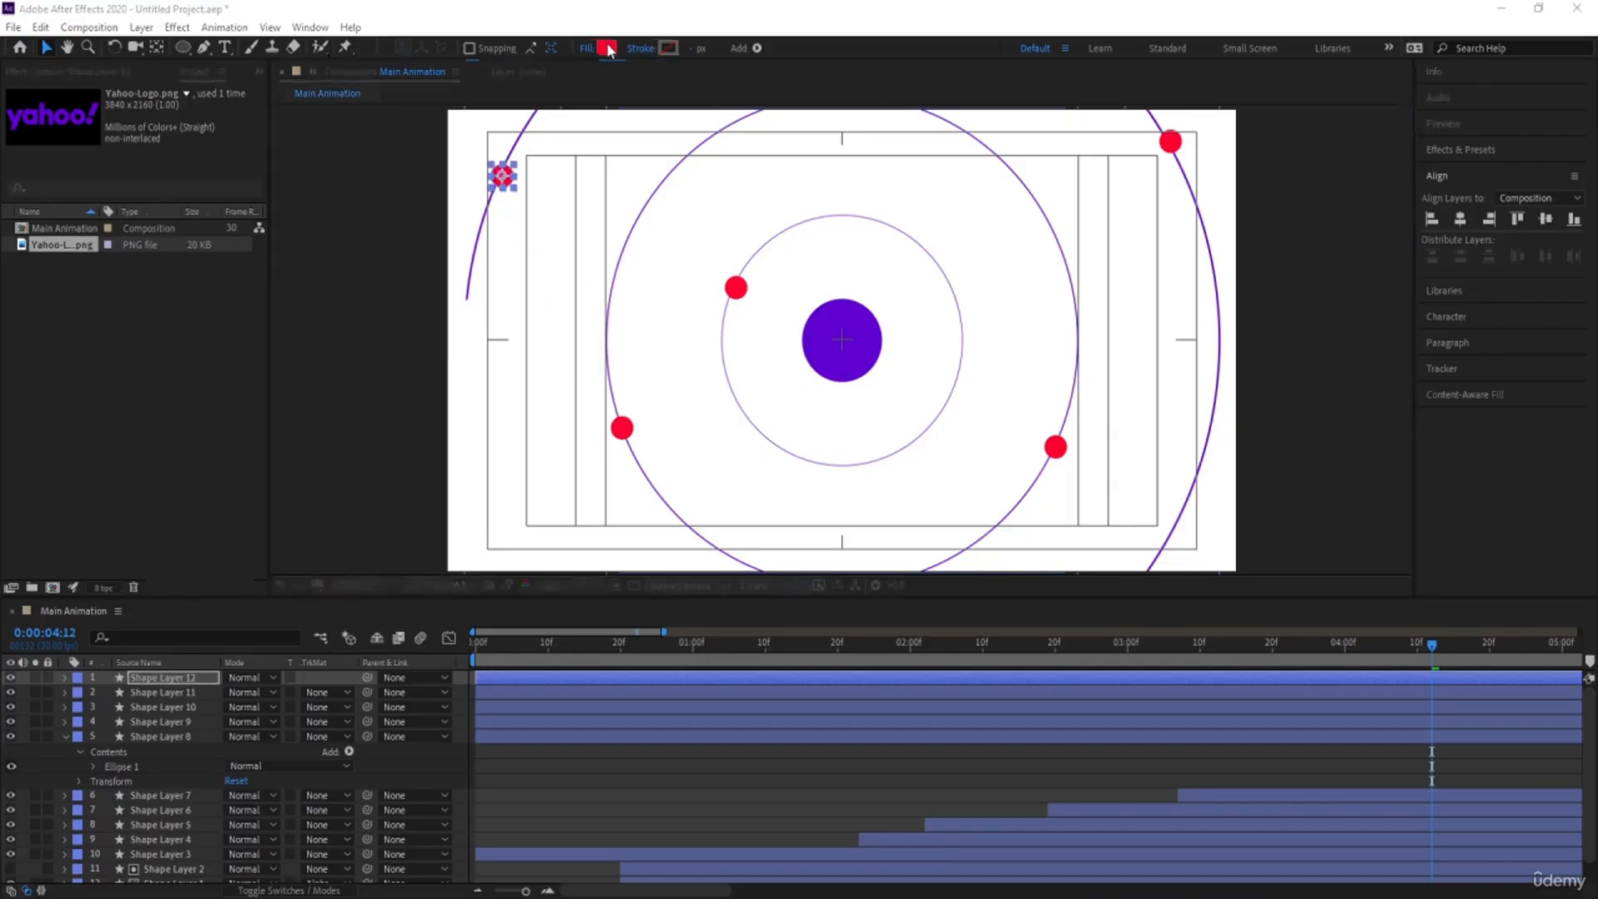
left_click(429, 417)
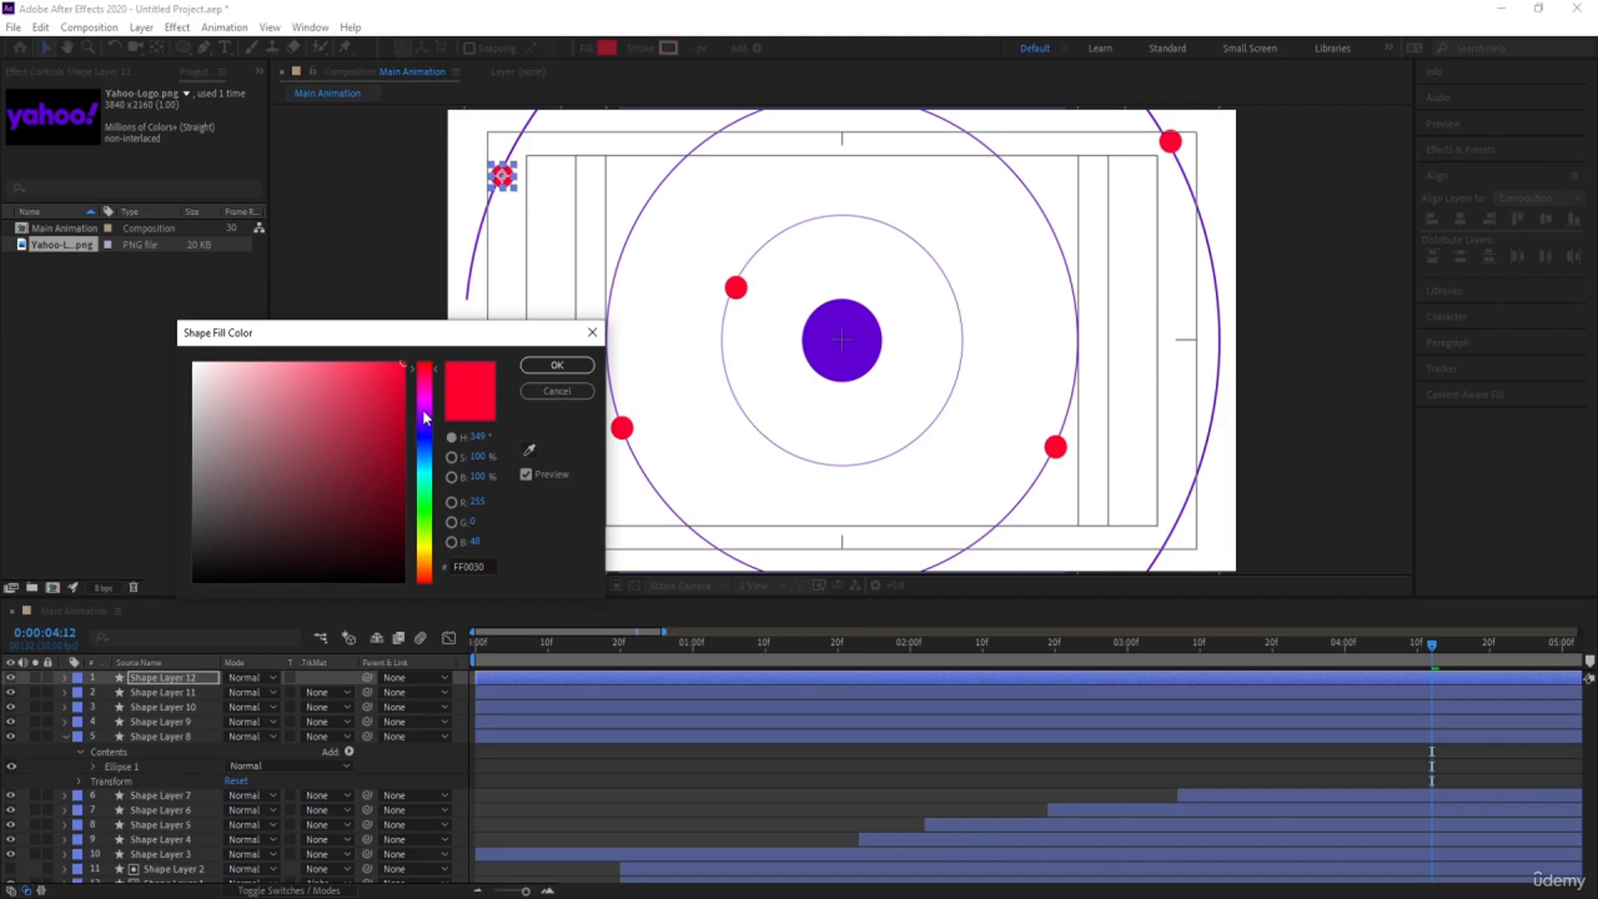
left_click(557, 365)
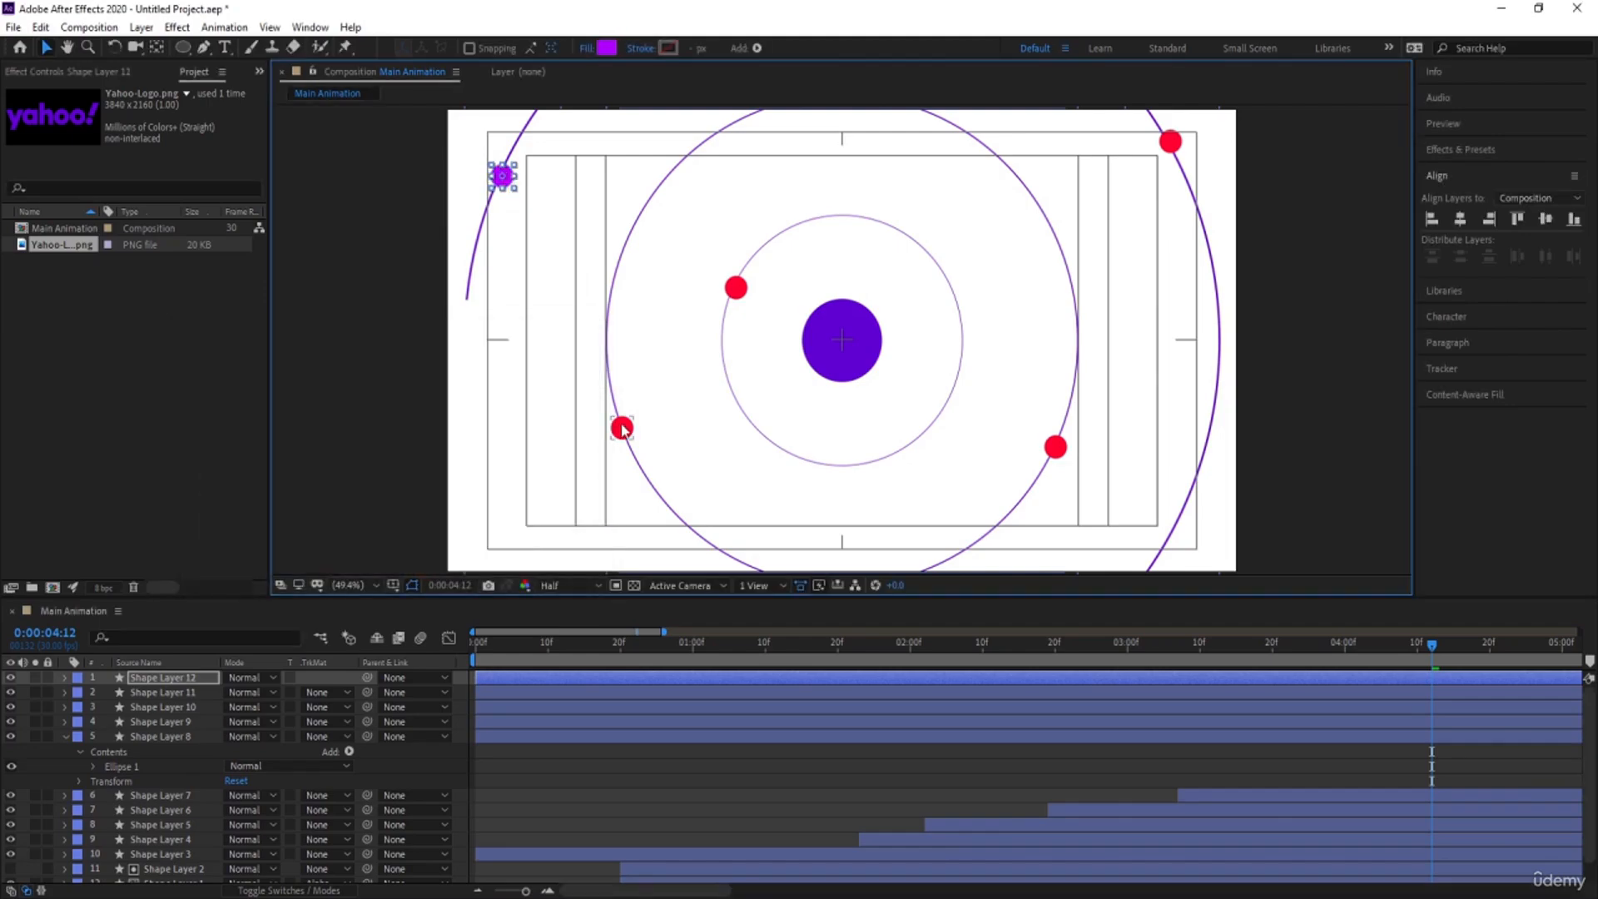
left_click(622, 429)
left_click(606, 49)
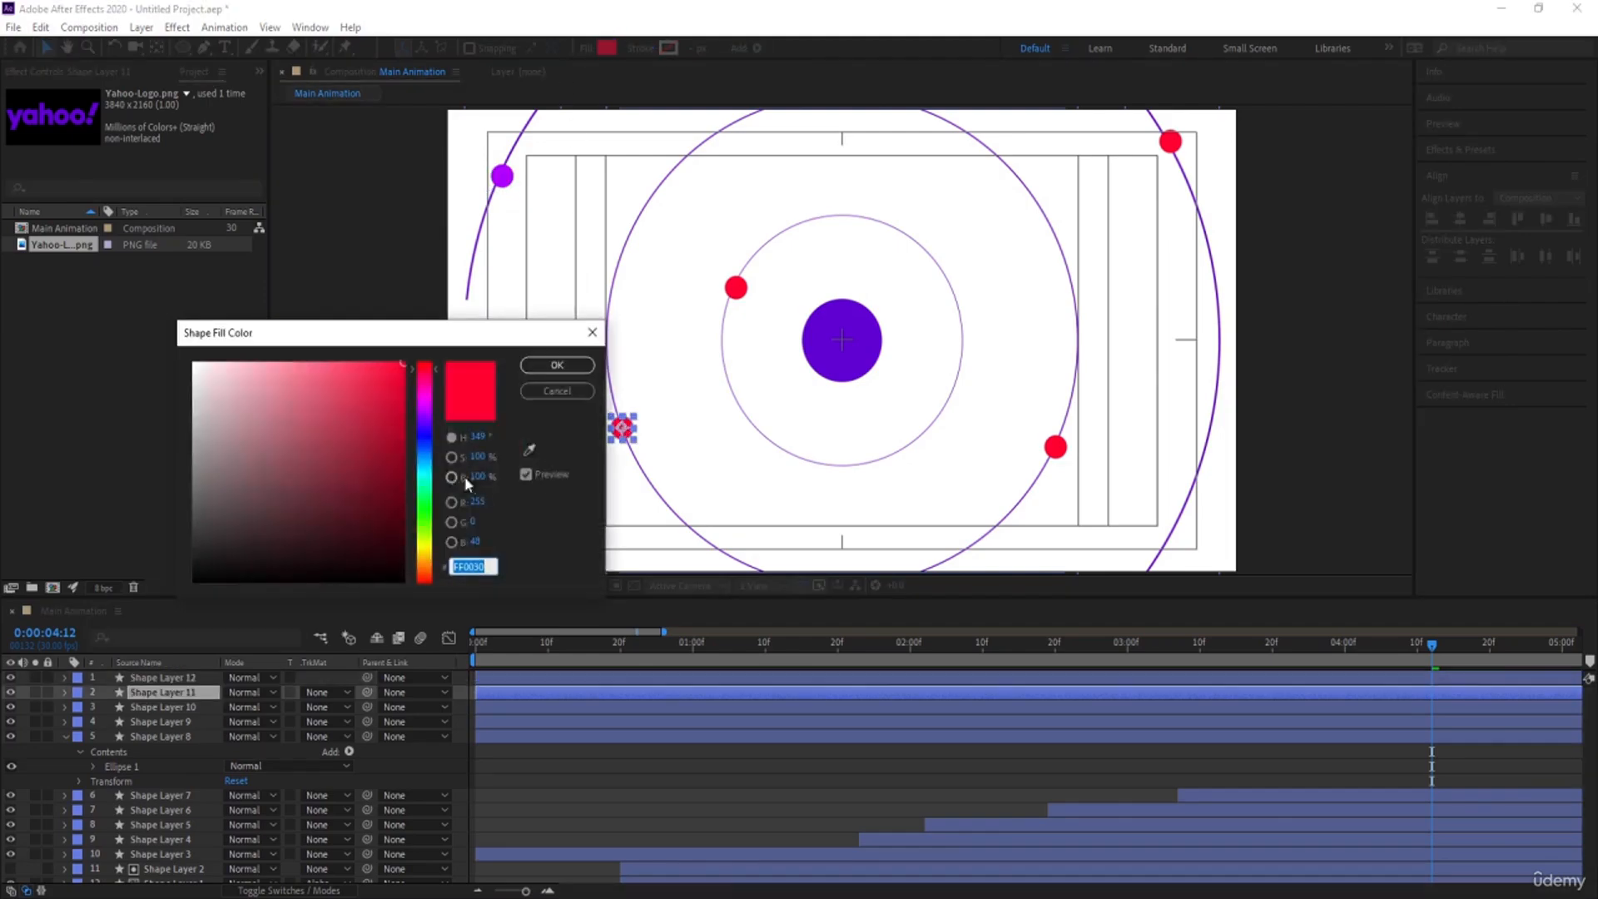
left_click(424, 451)
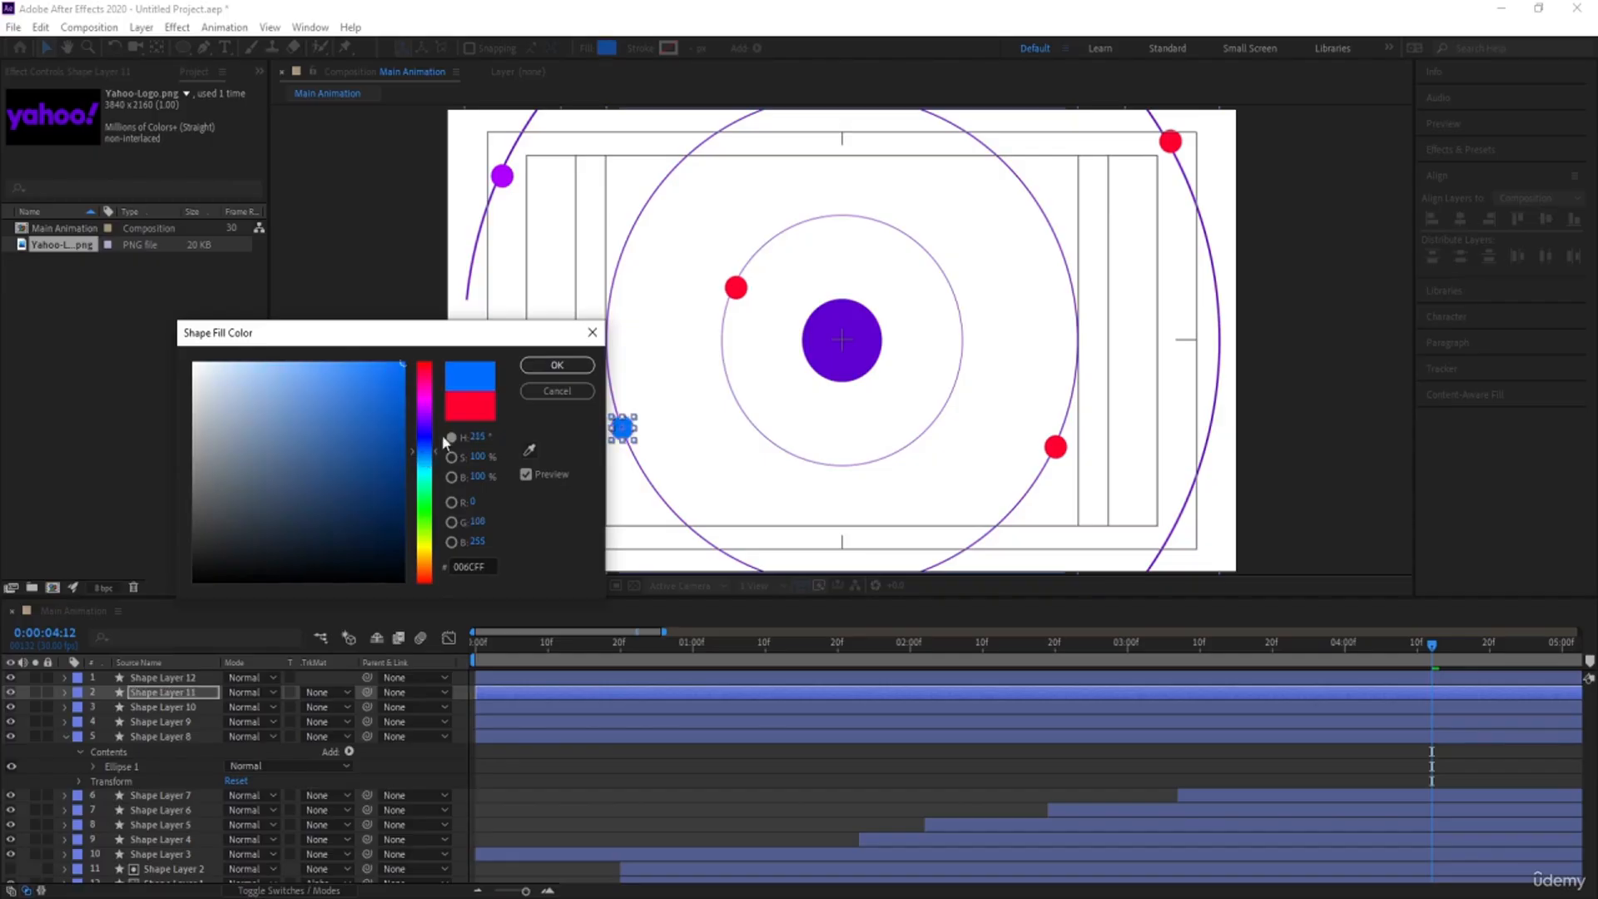
left_click(551, 367)
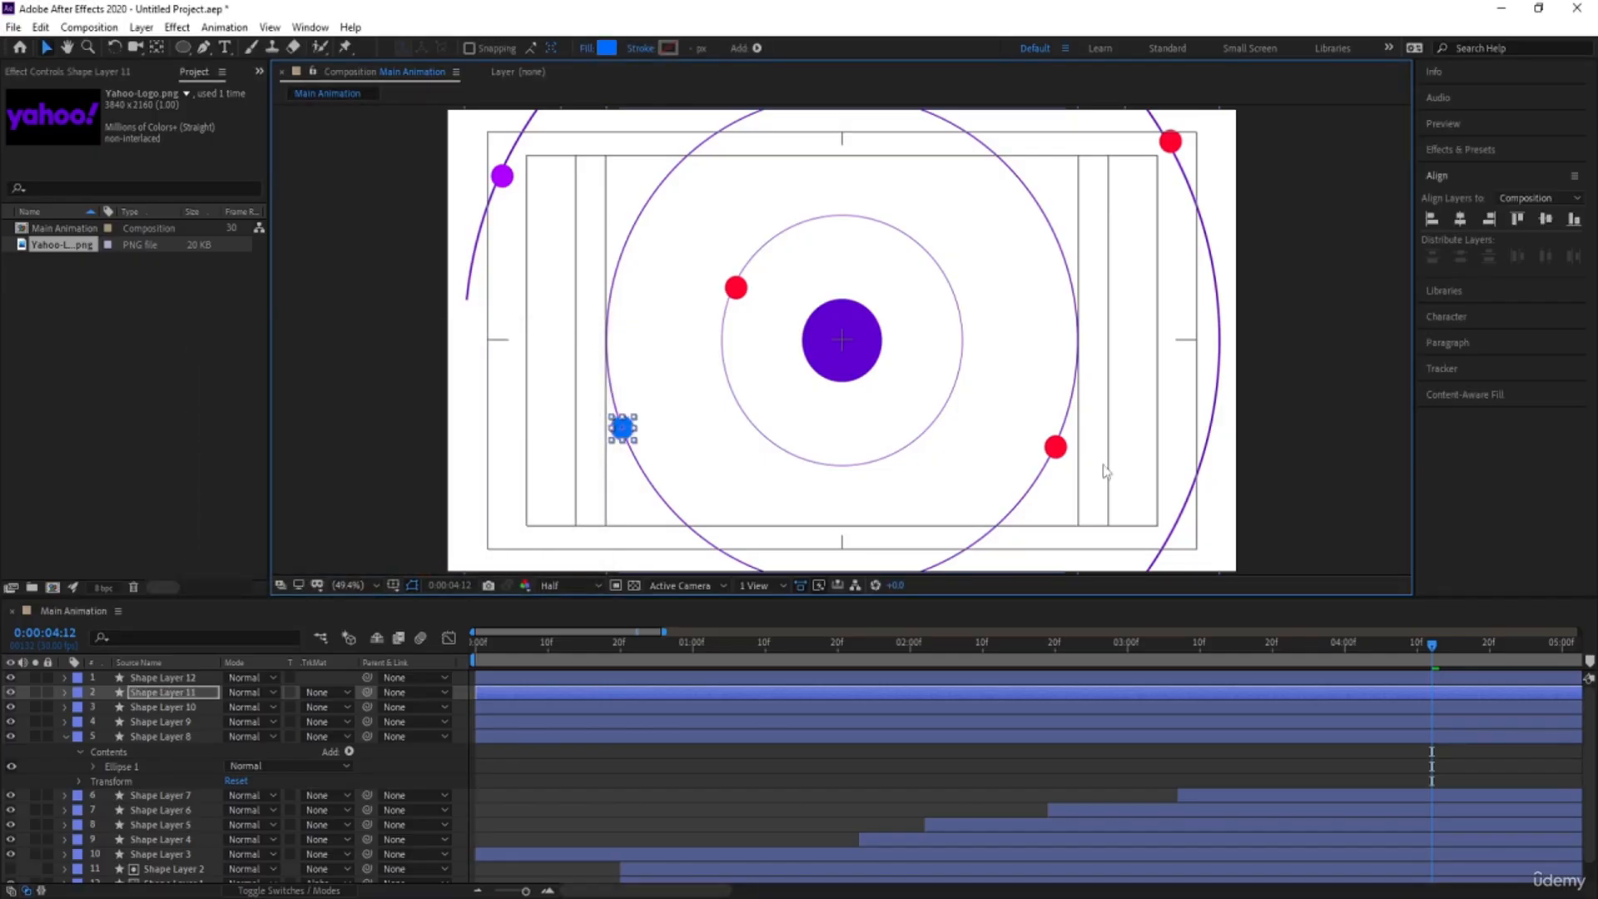
Recolour the middle circle's lower-right dot green (00FF2A) and the outer circle's upper-right dot orange
left_click(1055, 447)
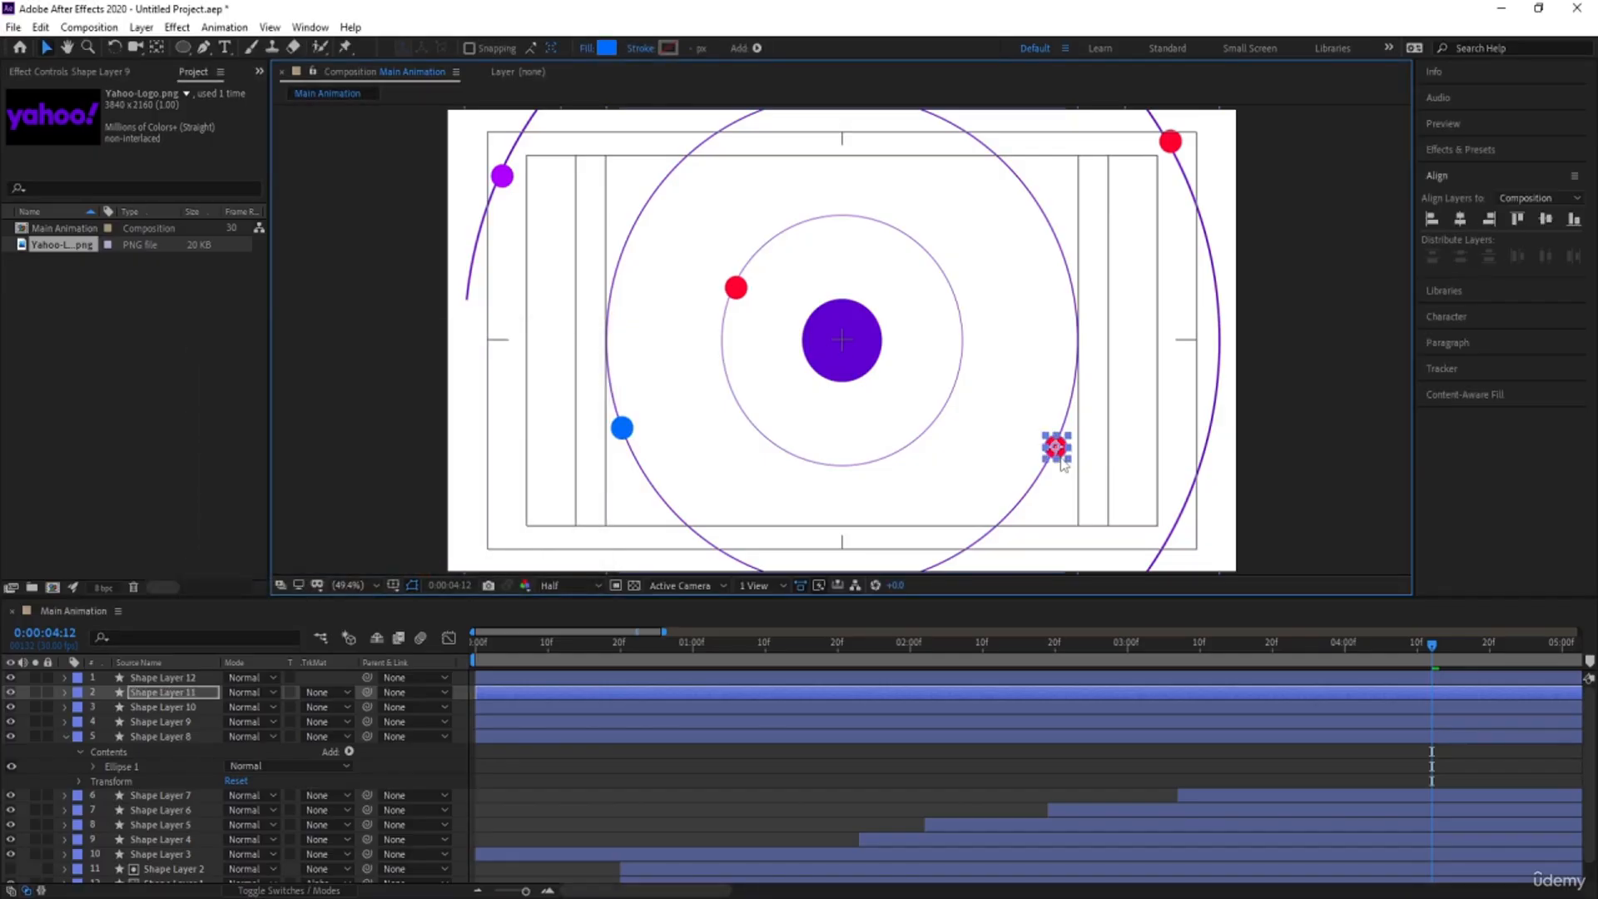
left_click(607, 48)
left_click(425, 505)
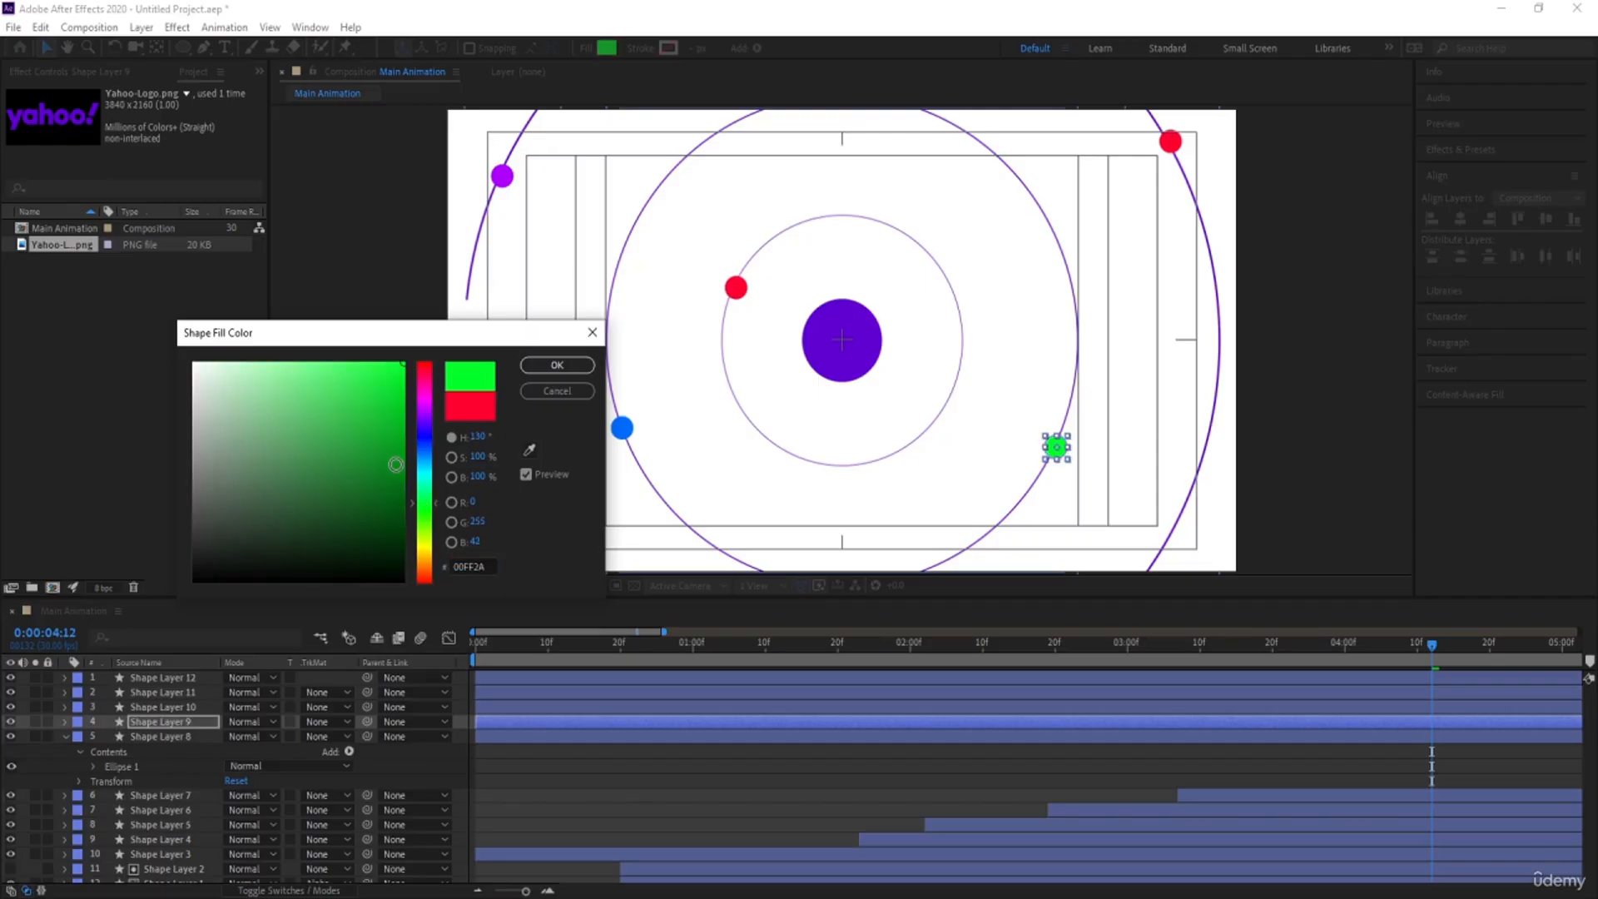
left_click(555, 365)
left_click(1170, 142)
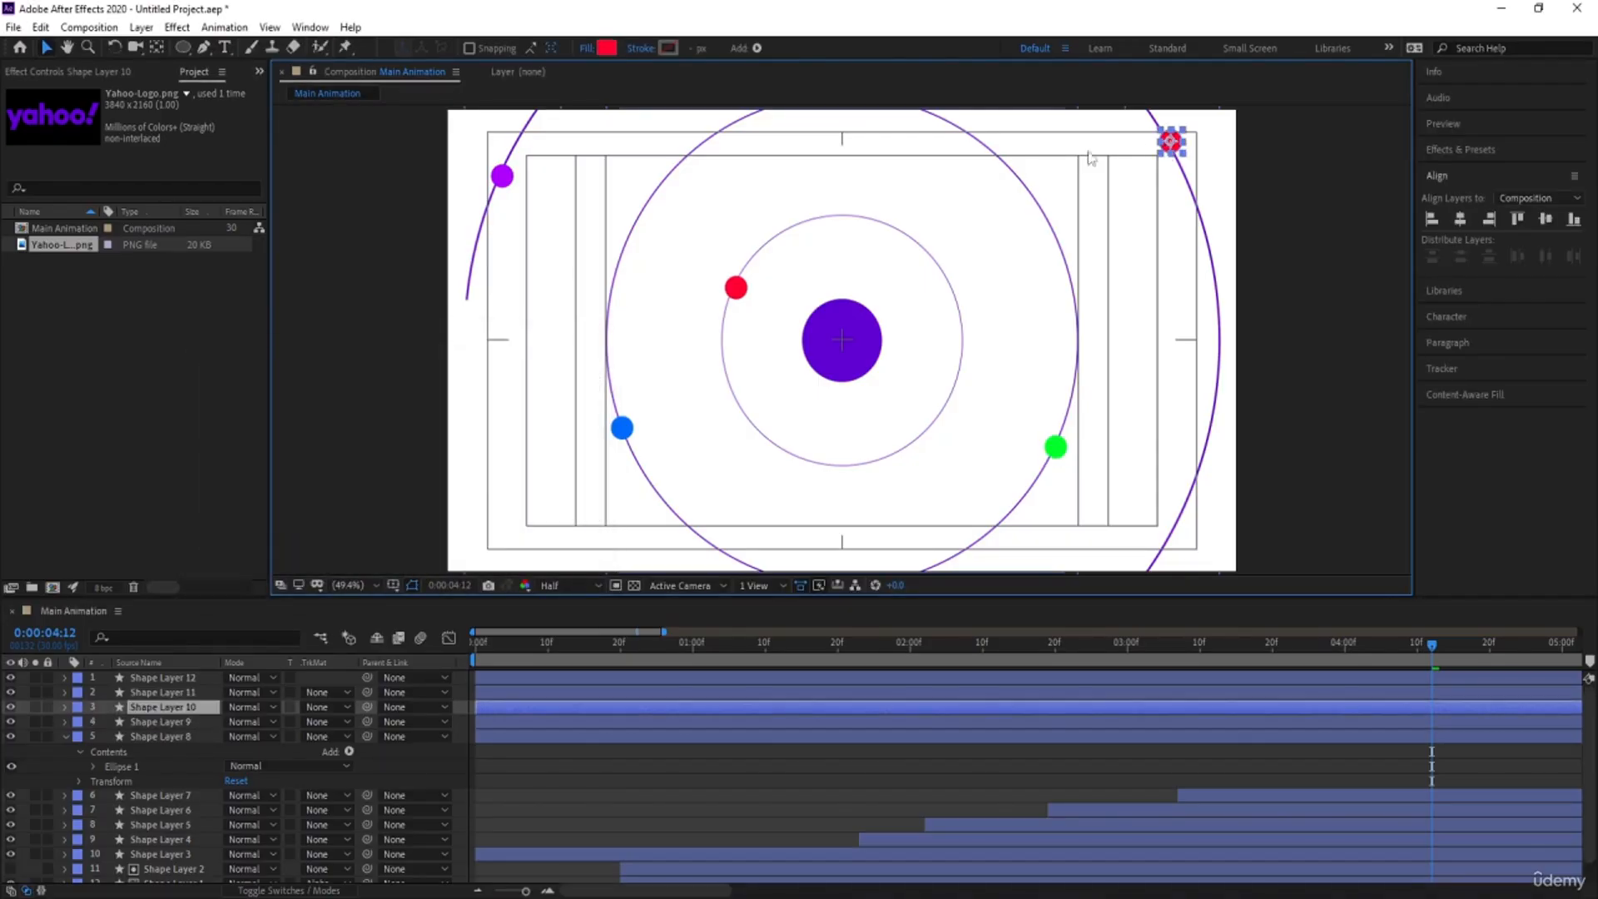
left_click(607, 48)
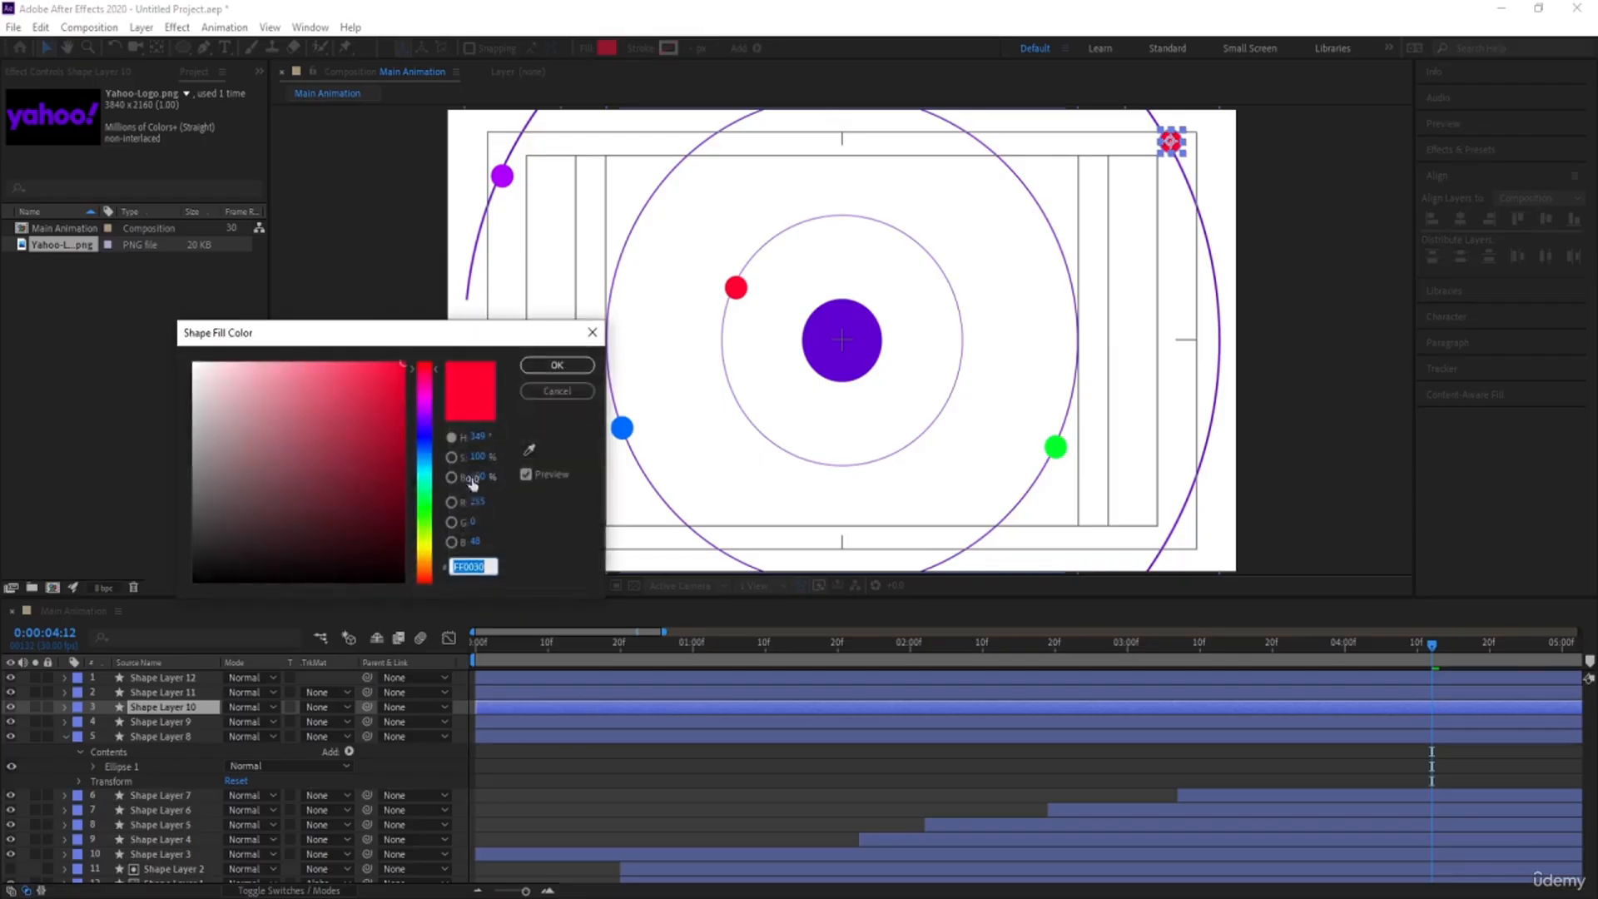
left_click(425, 571)
left_click_drag(428, 571, 428, 572)
left_click(557, 365)
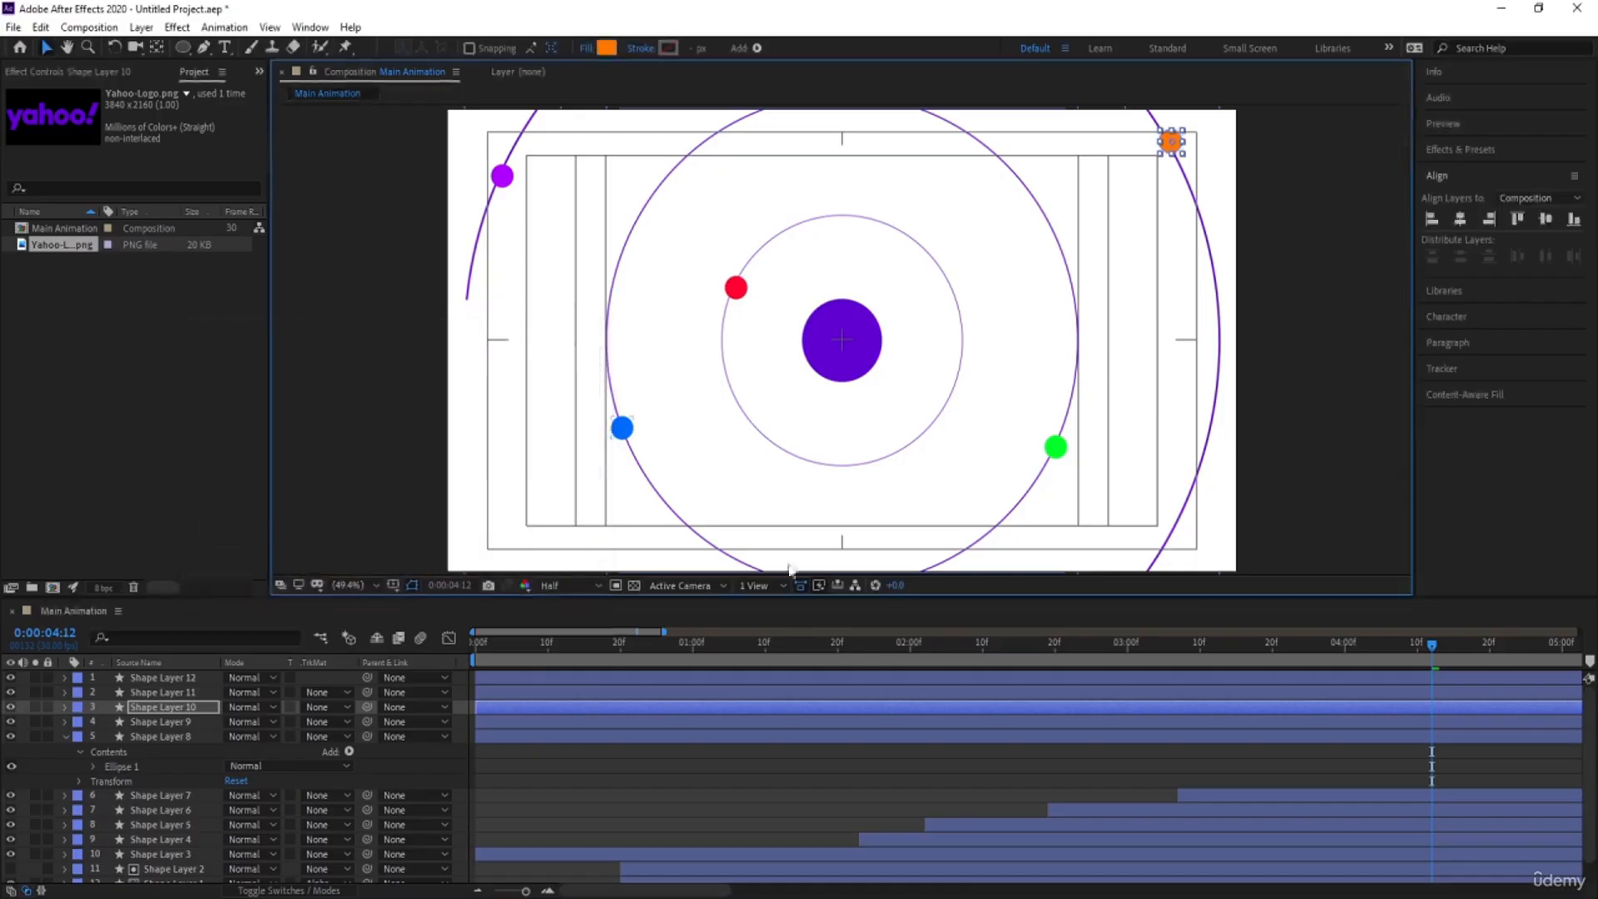
left_click(1209, 764)
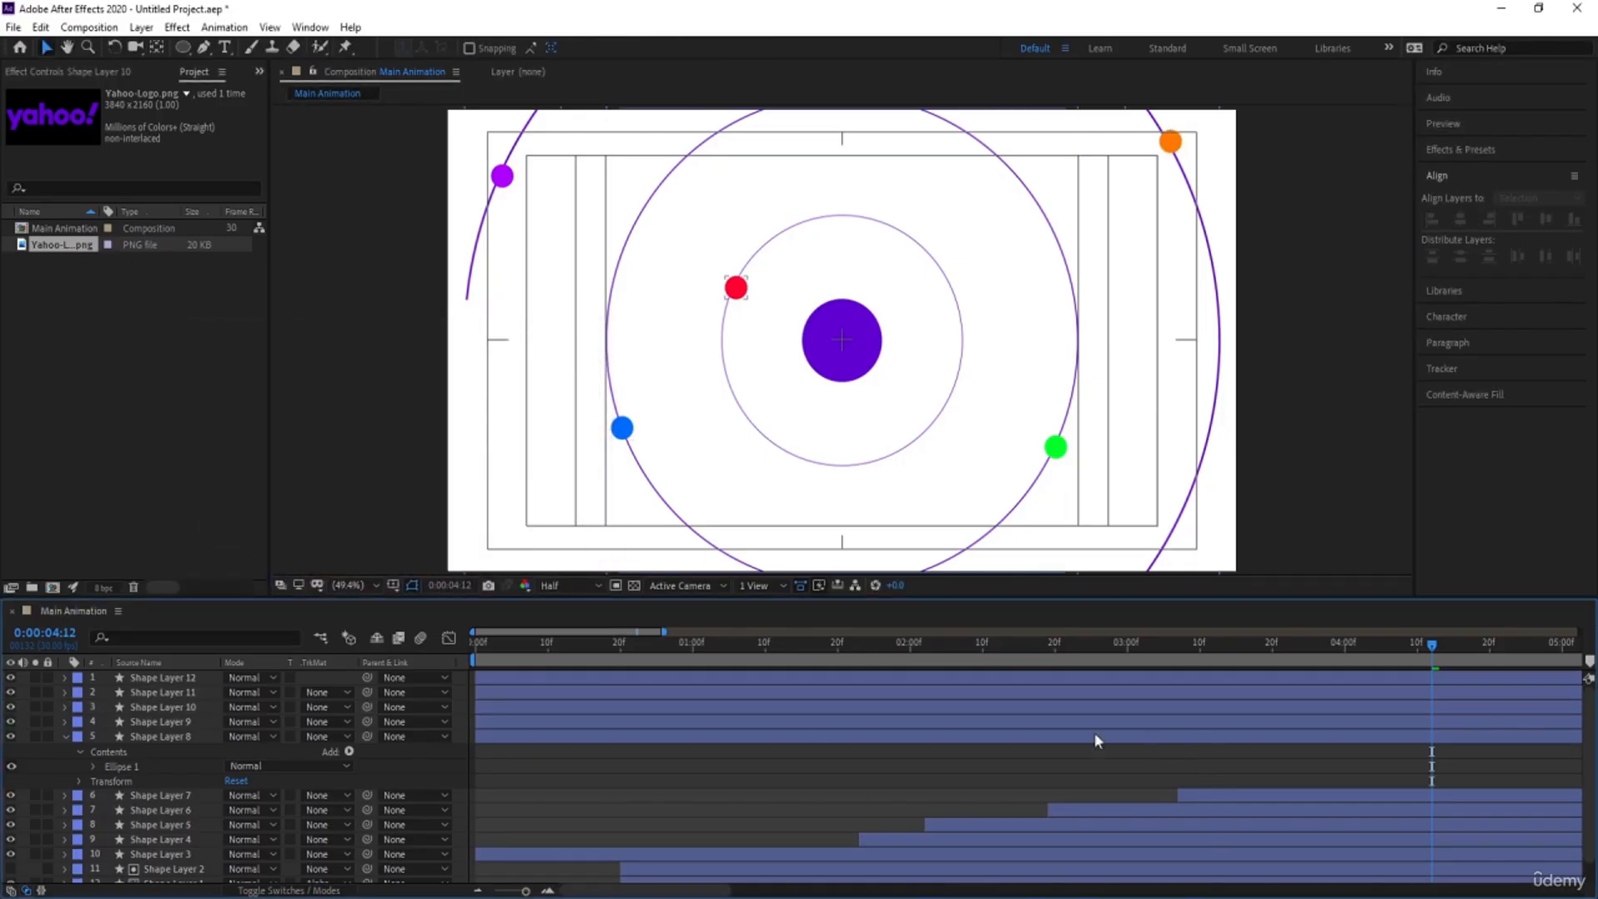
Select Shape Layers 8 to 12 together and make them start at 0:00:01:23
left_click(152, 741)
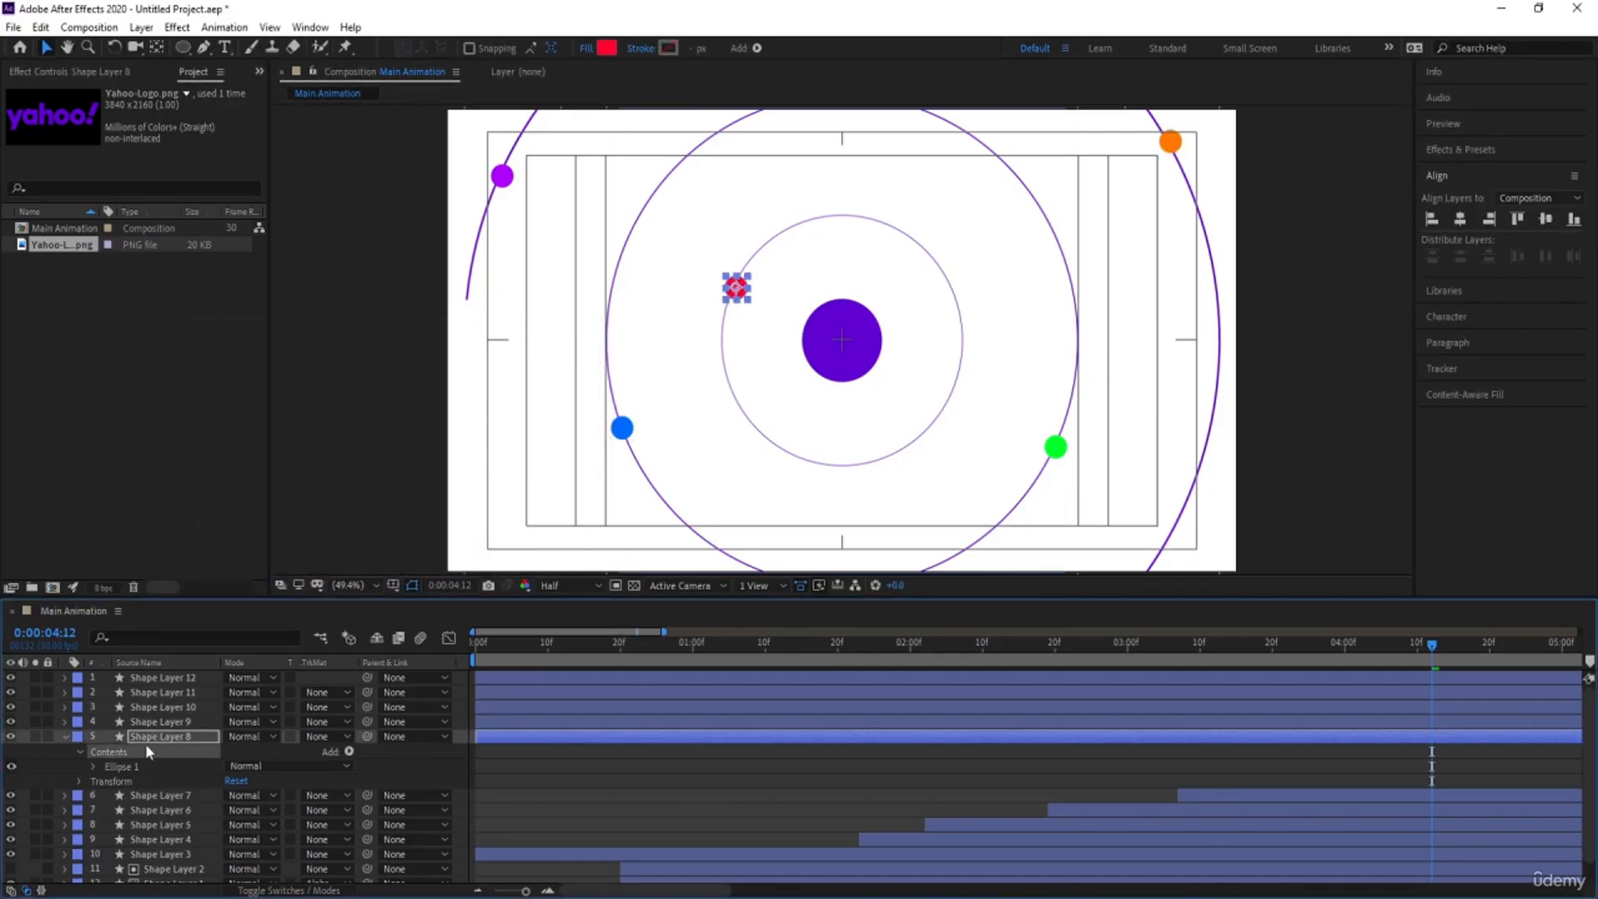
left_click(147, 681, "shift")
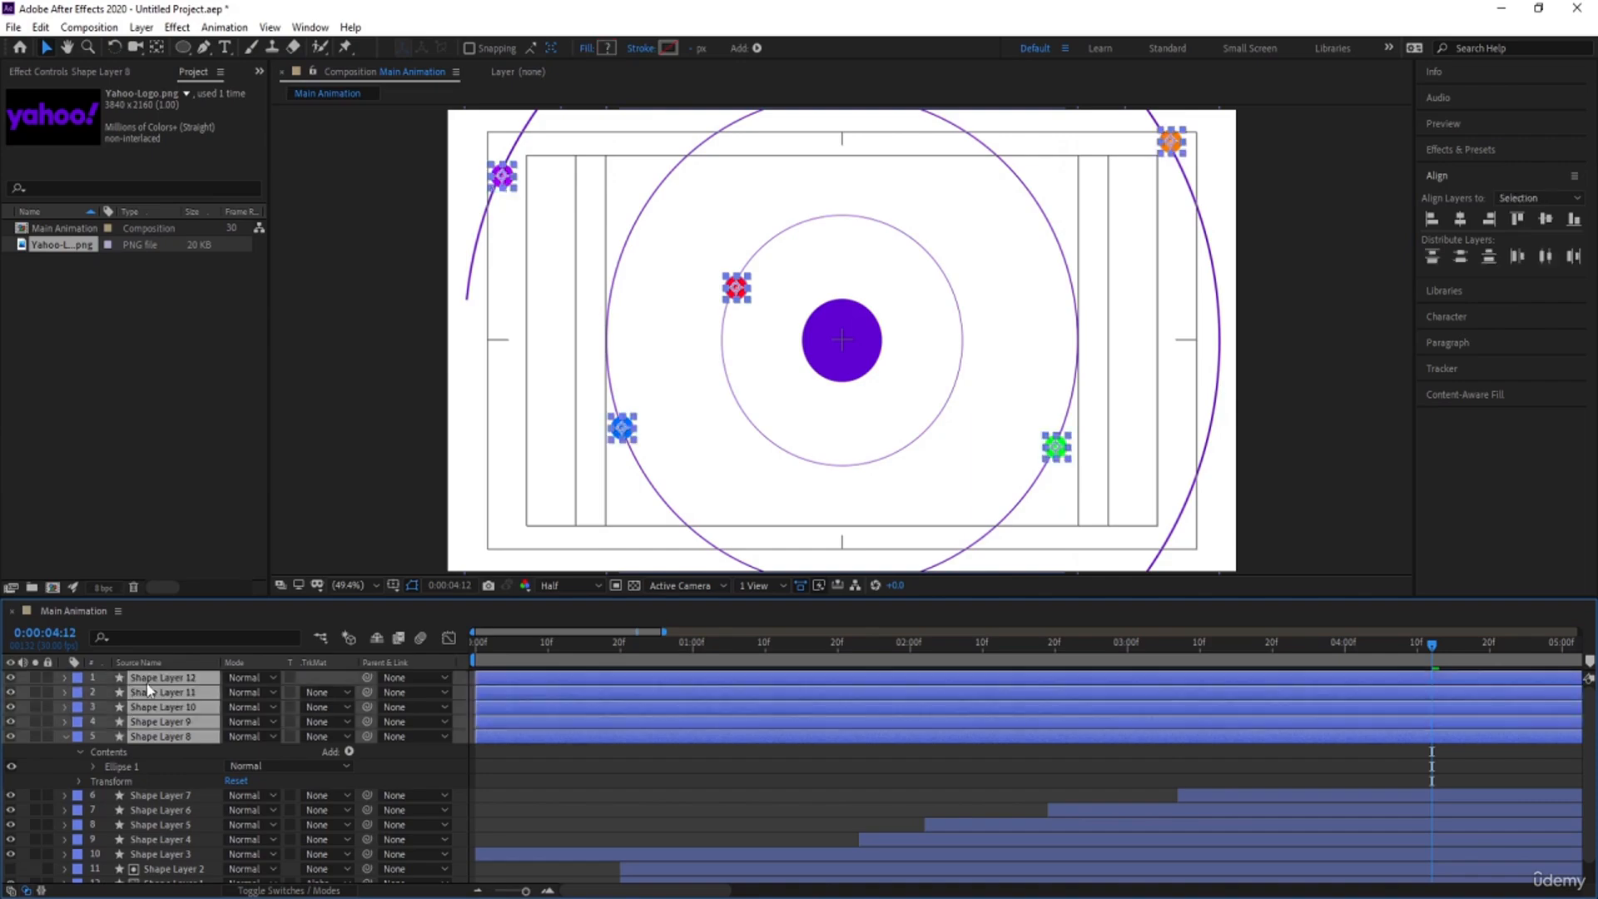
key("bracketleft")
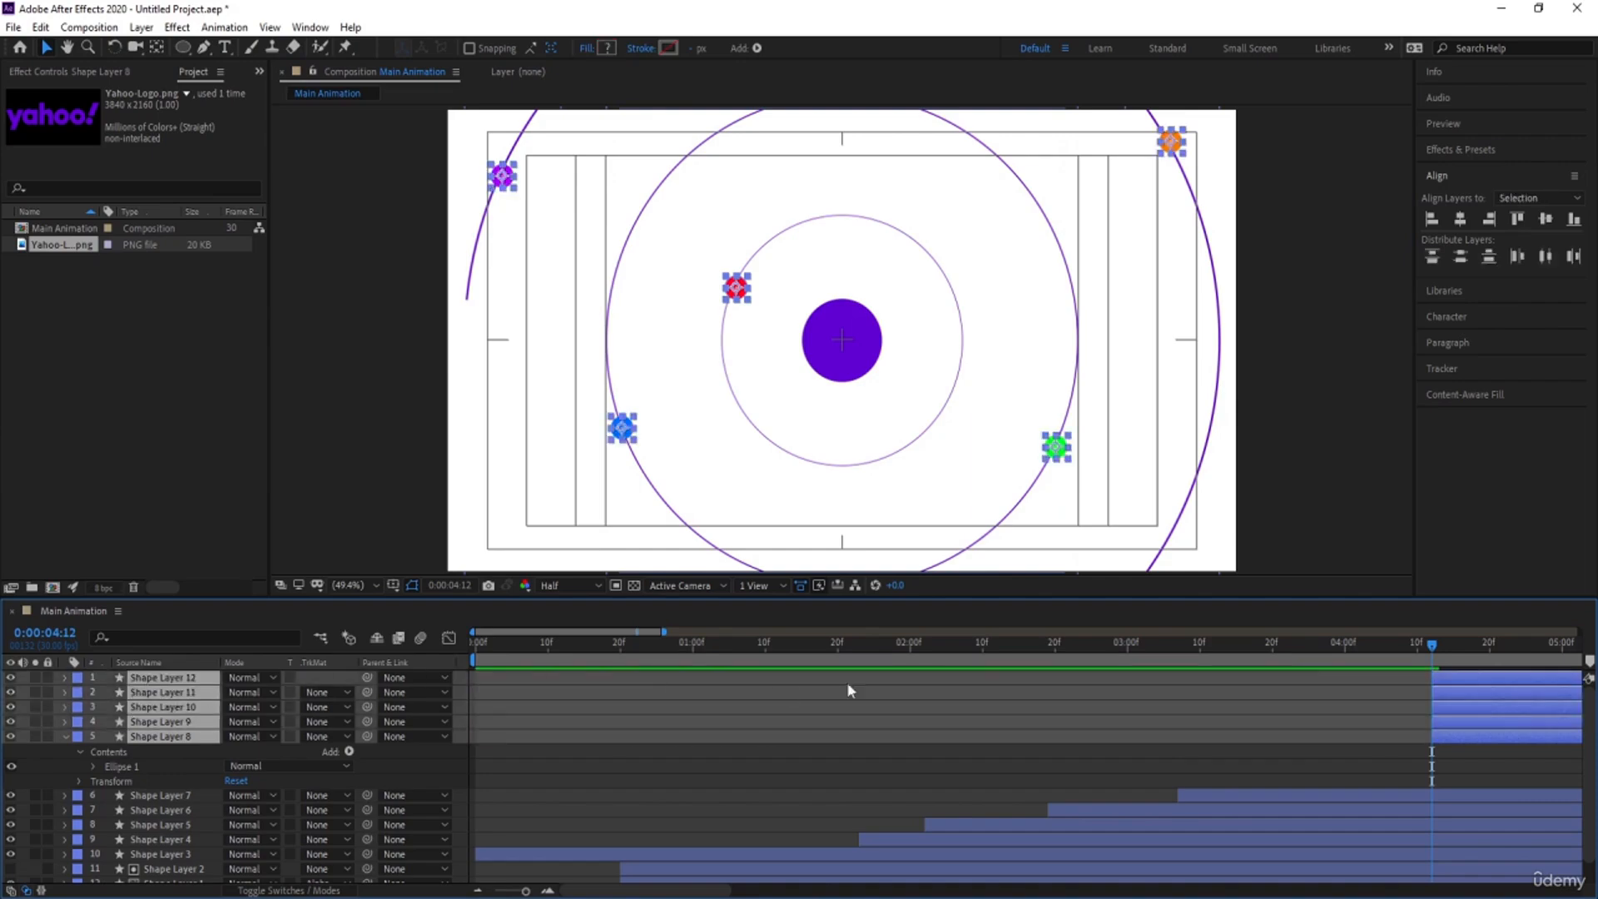
left_click_drag(1157, 663, 860, 674)
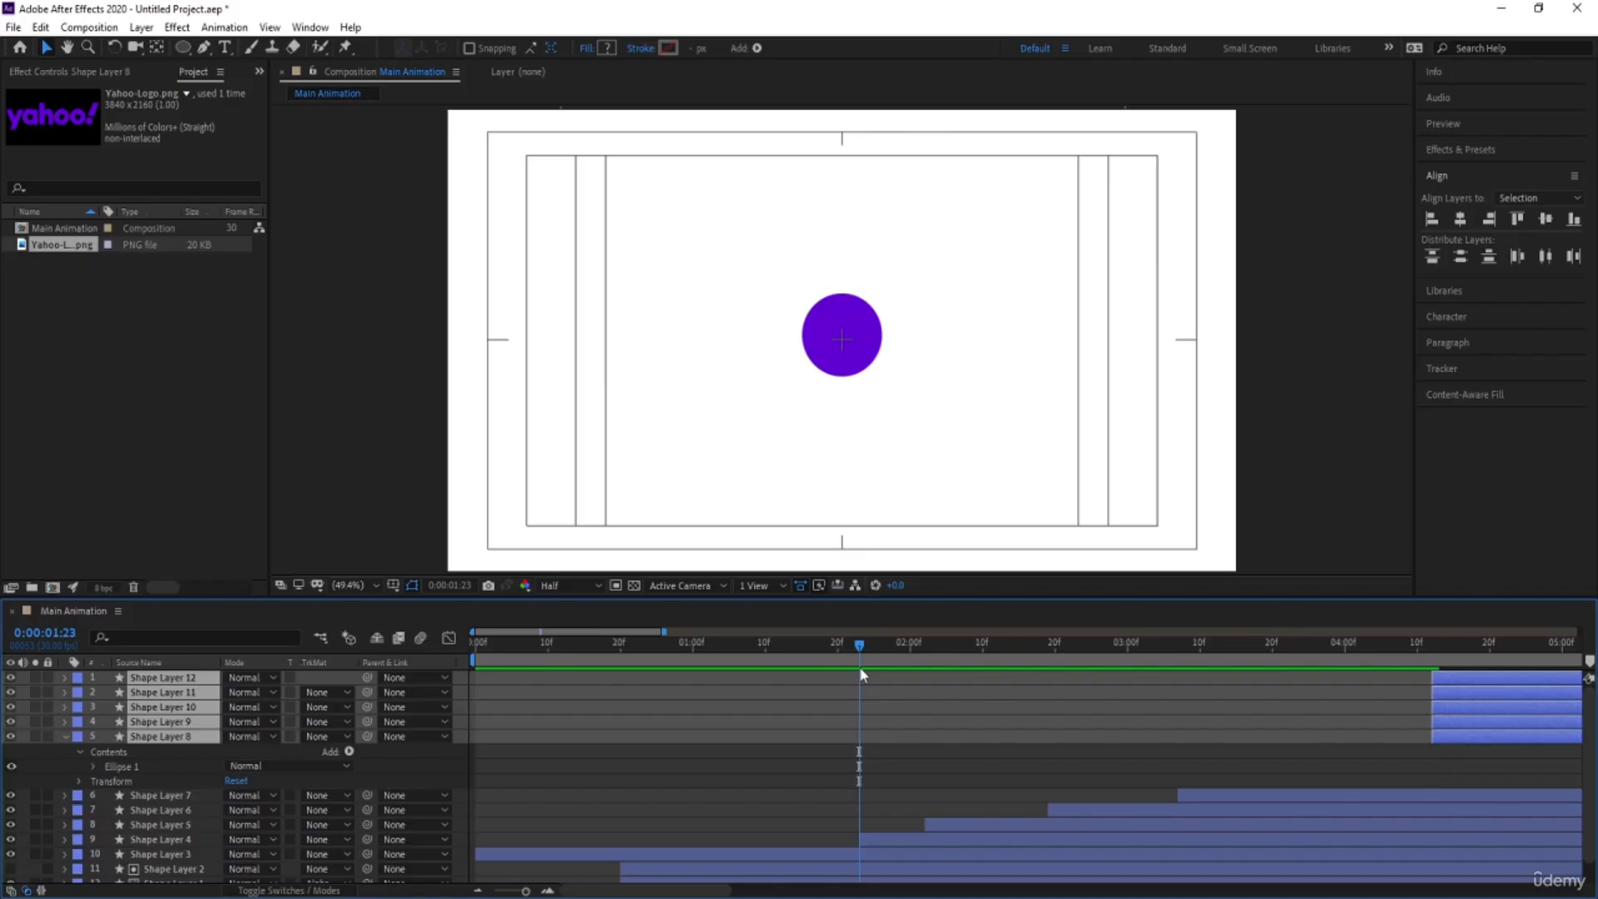
key("bracketleft")
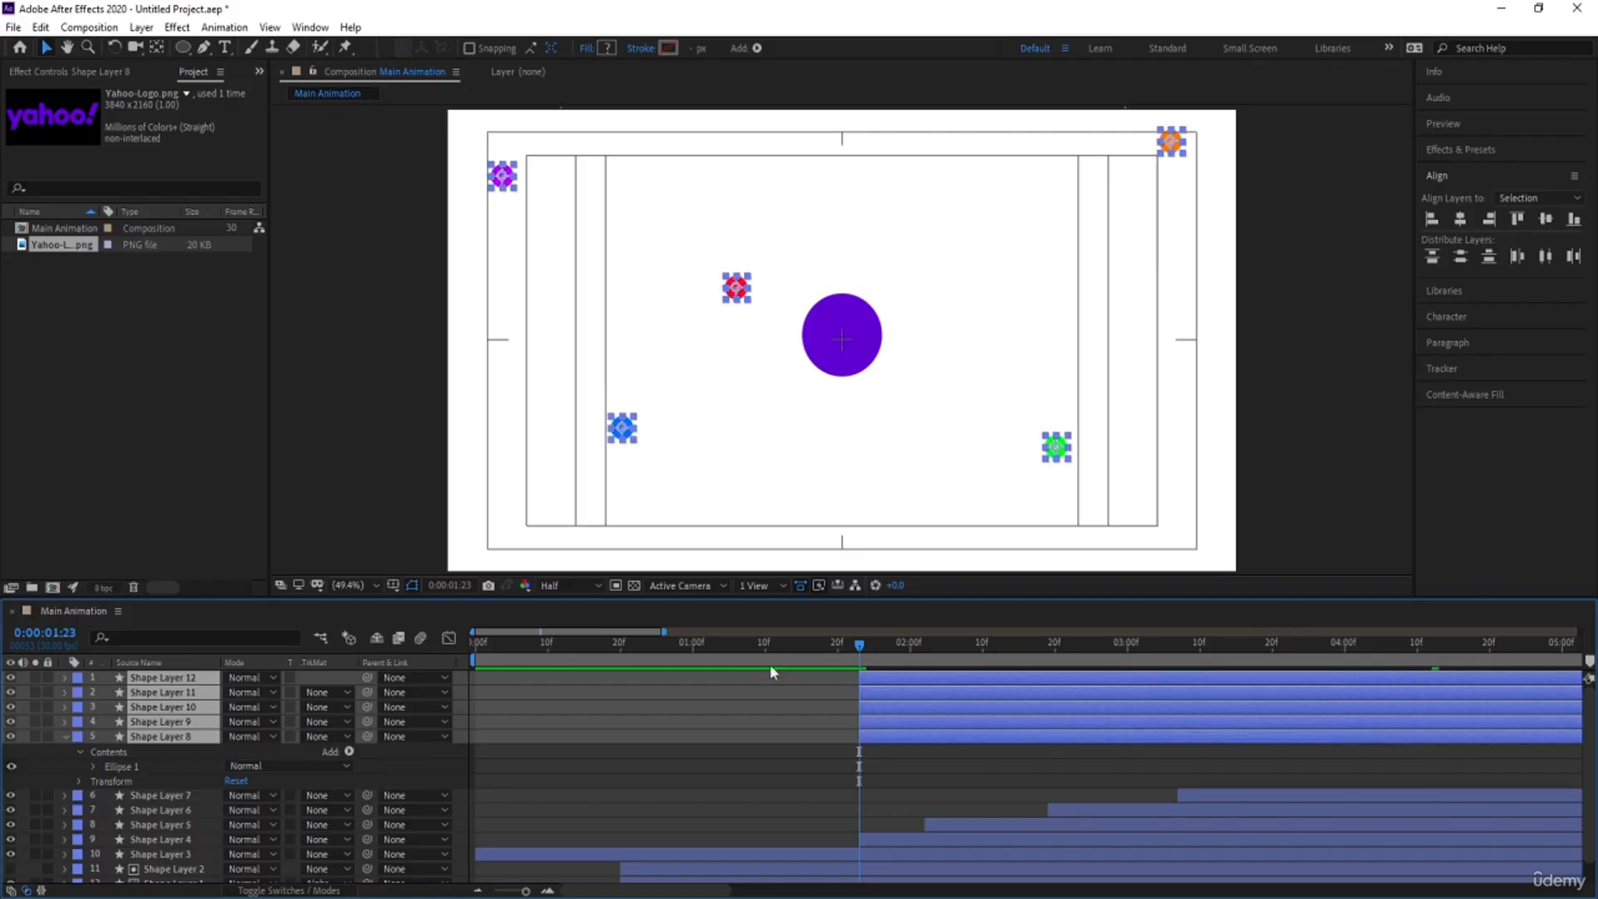
Add Position keyframes to the five dot layers at 0:00:01:23 and 0:00:03:10
key("p")
left_click(106, 693)
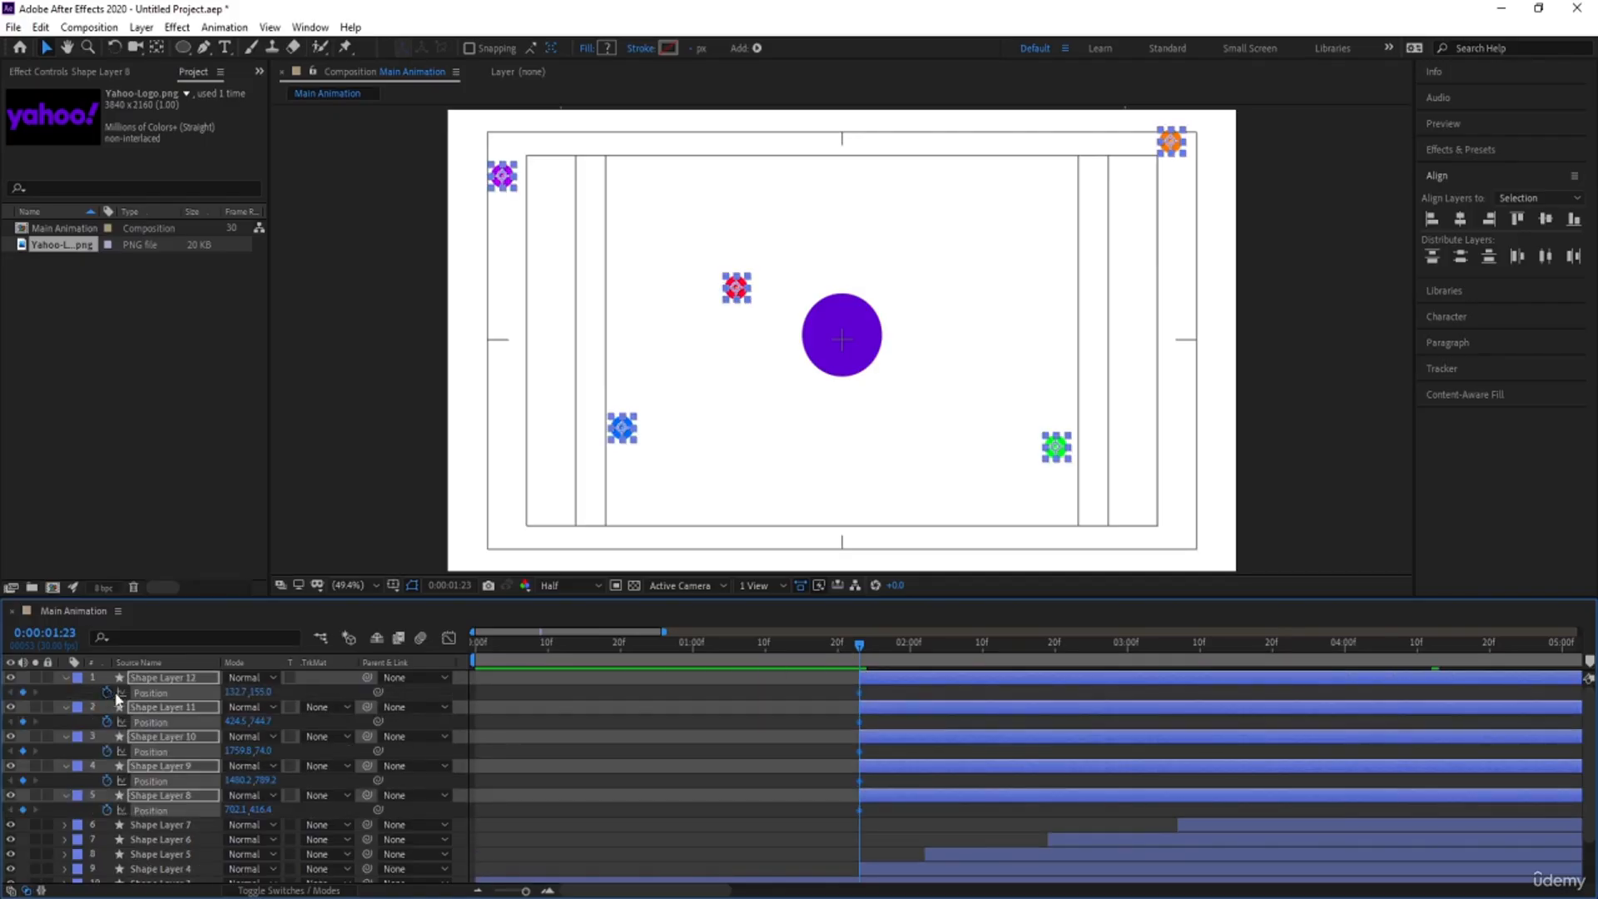
left_click_drag(1083, 642, 1201, 666)
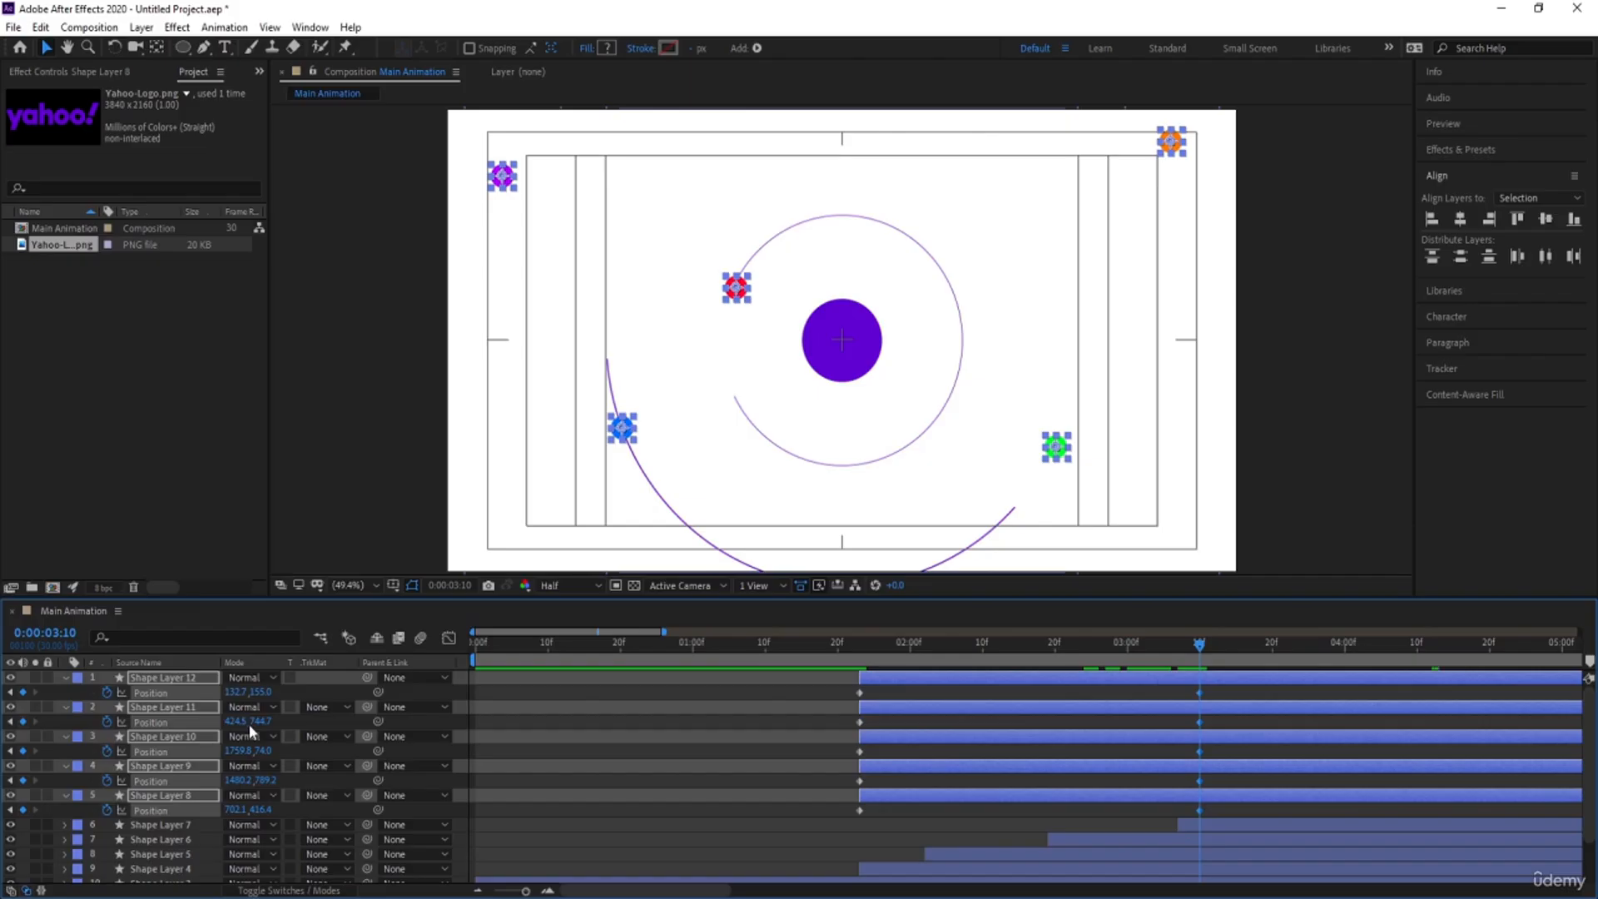
At the 0:00:01:23 keyframe, align the five dots together and set their Position to 960.9, 530.8, at the centre of the purple ball
key("j")
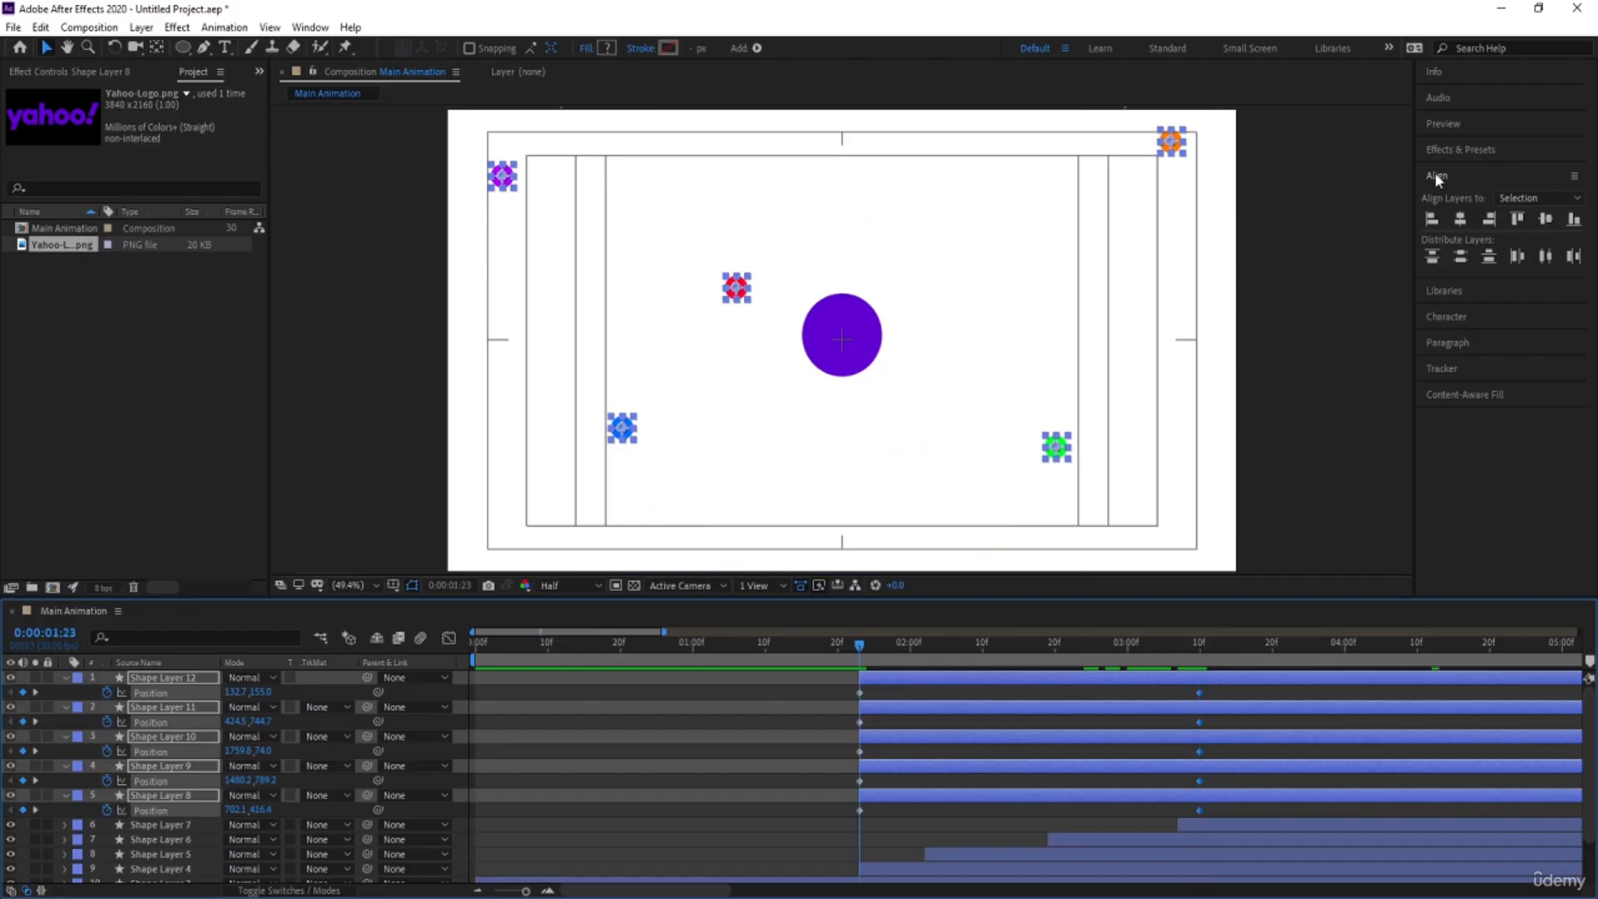
left_click(1461, 220)
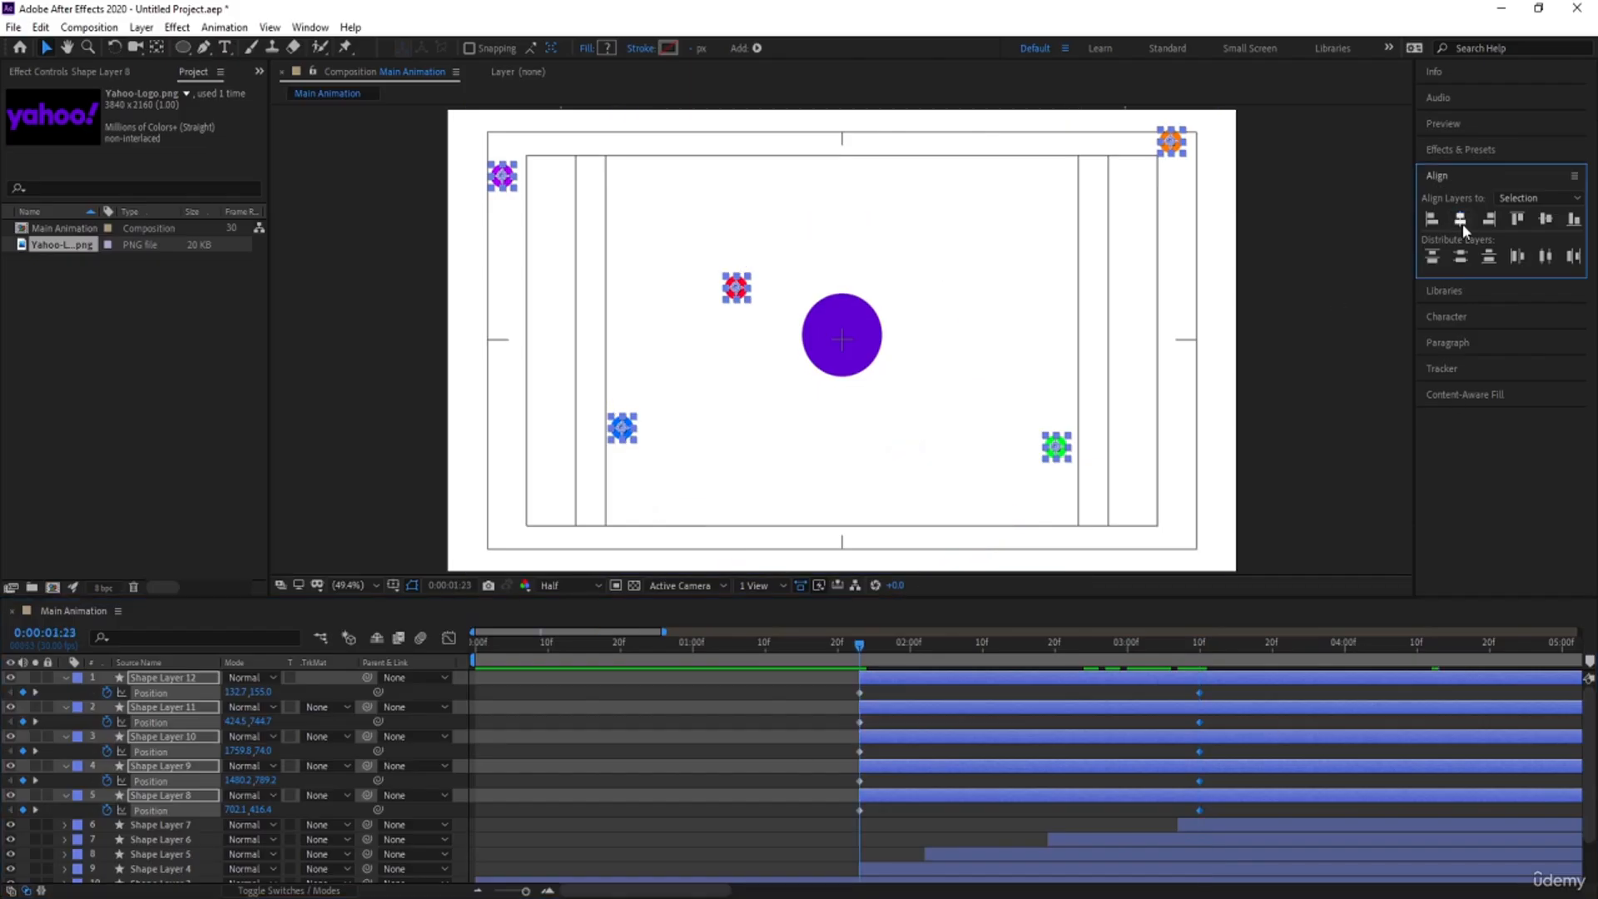
left_click(1546, 220)
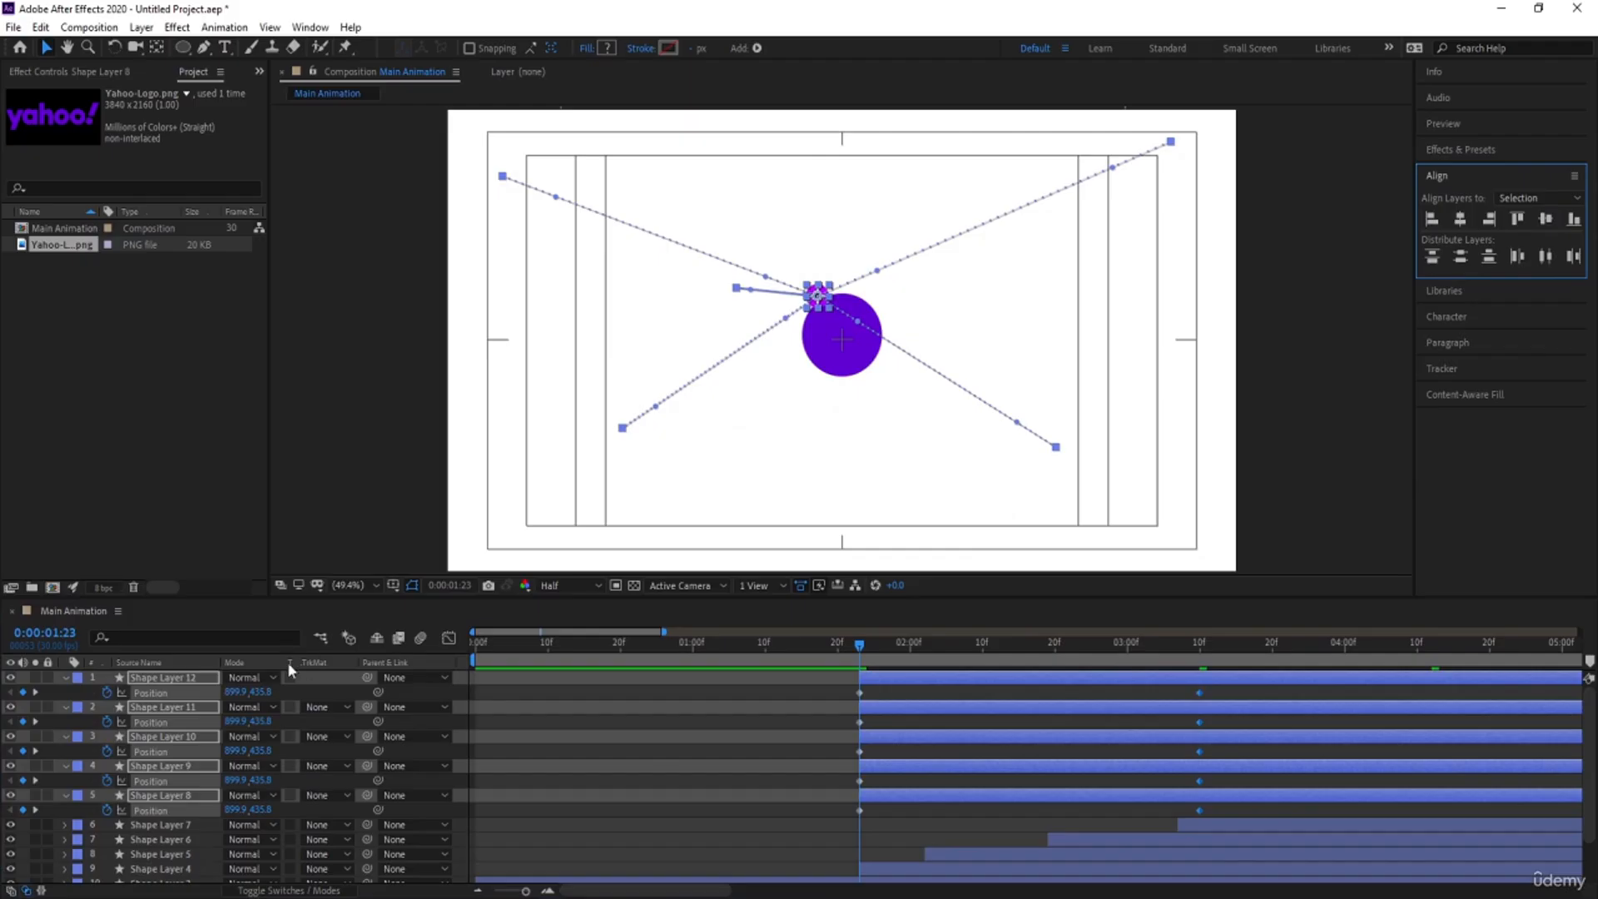
left_click_drag(236, 692, 333, 699)
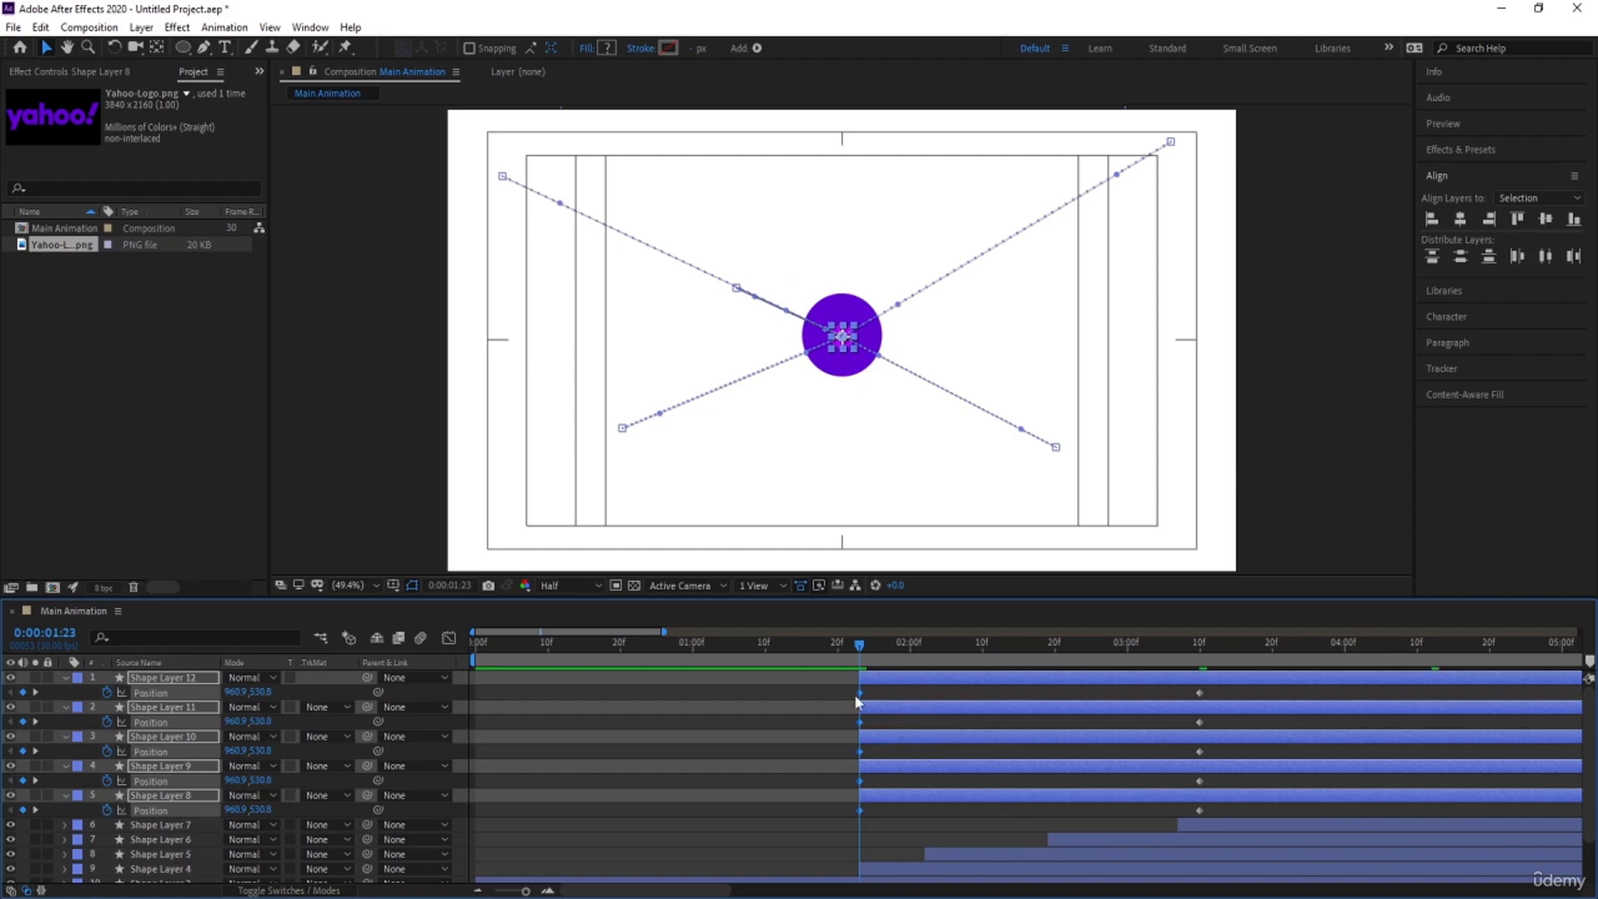
Apply Easy Ease to all the dots' Position keyframes and reshape their speed curves to peak just after the start with a long slowdown
left_click_drag(840, 685, 1309, 838)
key("F9")
left_click(448, 638)
left_click_drag(1234, 806, 841, 854)
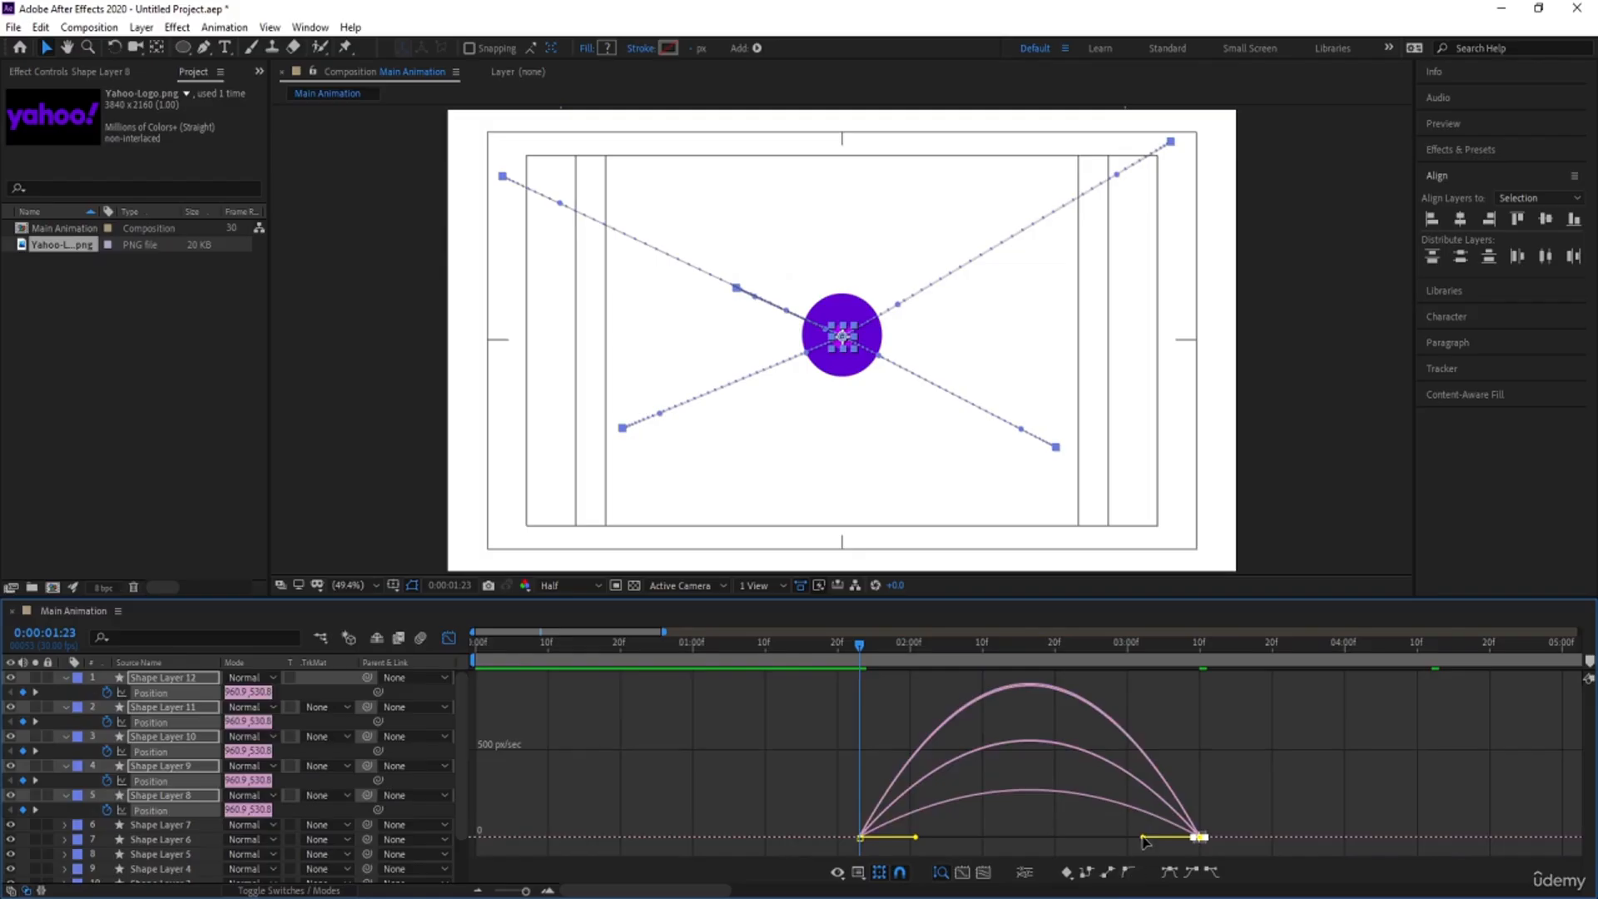
left_click_drag(1132, 837, 880, 844)
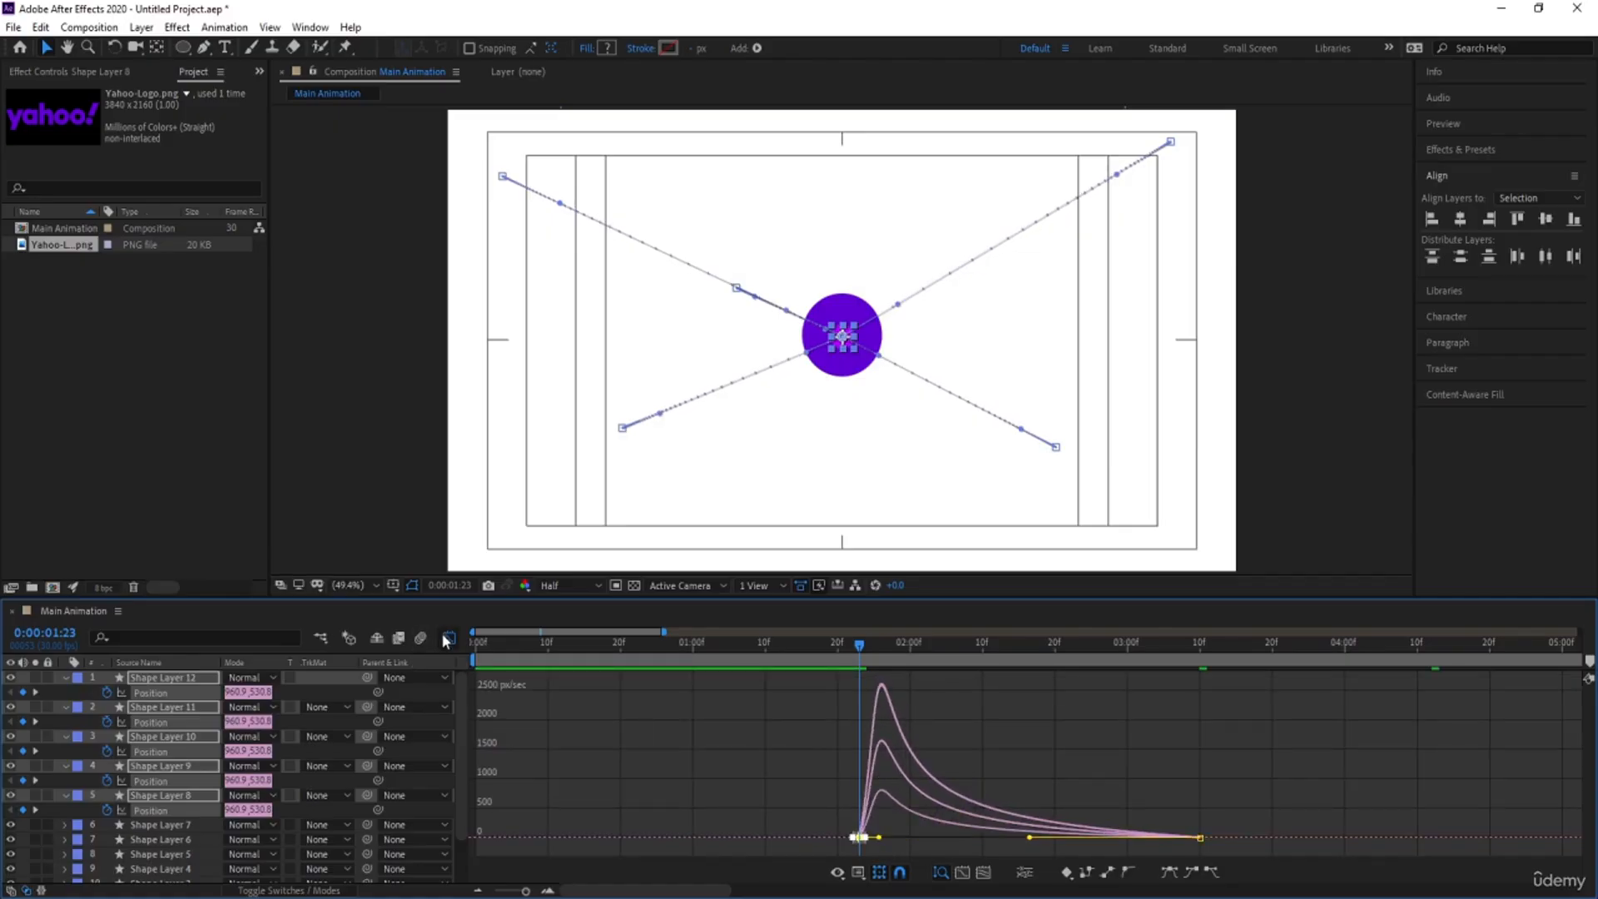
left_click(442, 632)
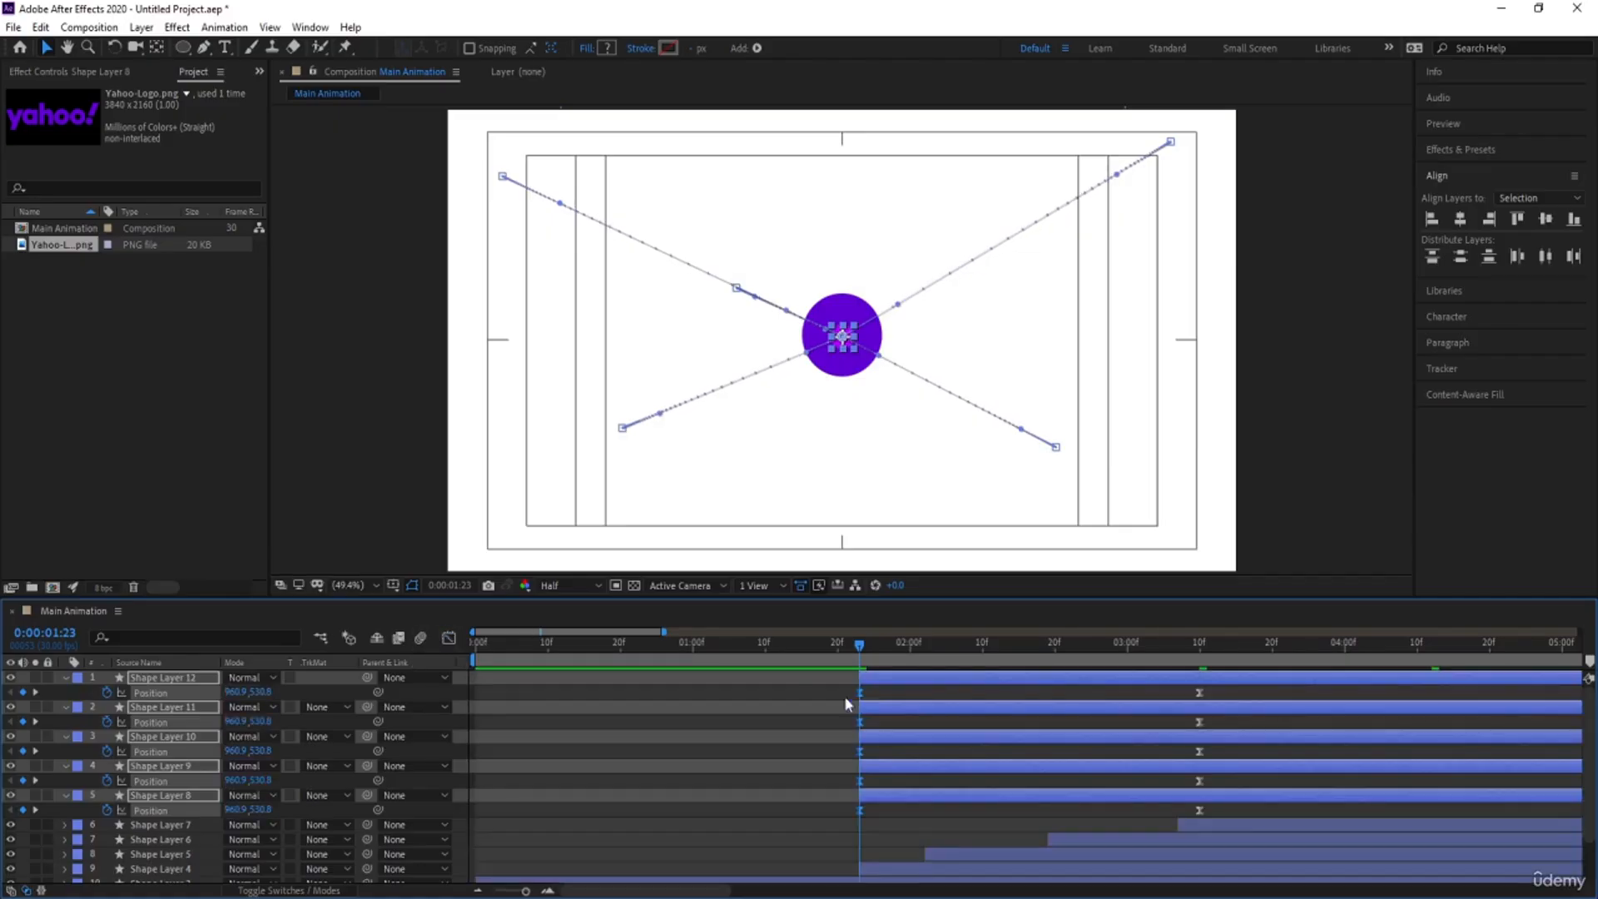
left_click(883, 783)
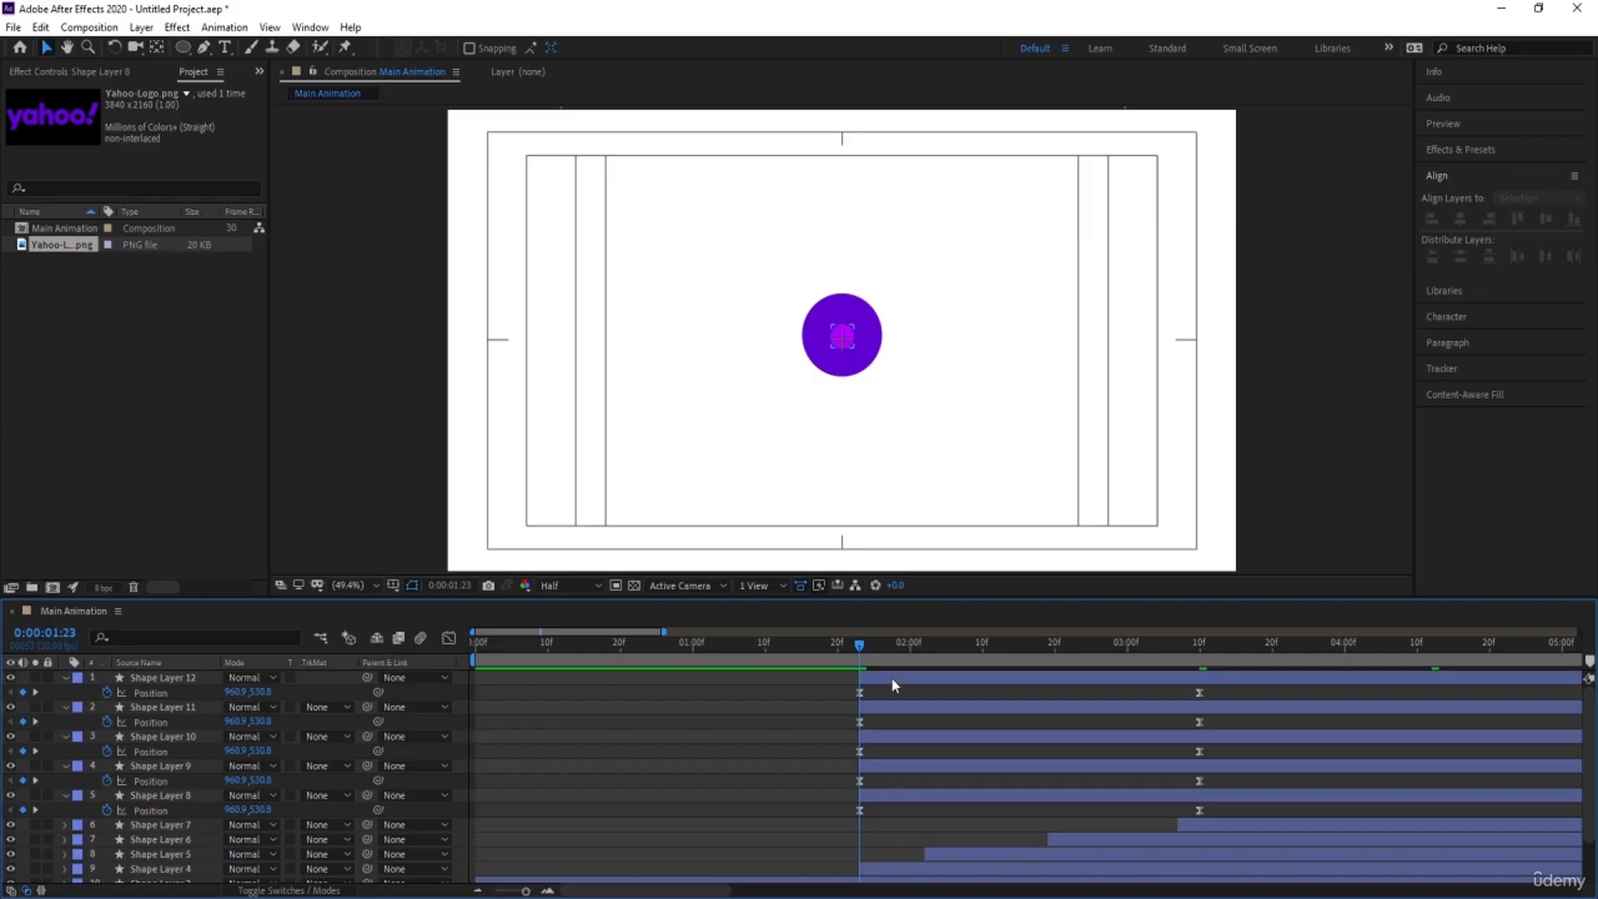
Stagger the green and orange dots by making Shape Layer 9 start at 0:00:01:26 and Shape Layer 10 at 0:00:01:28
key("space")
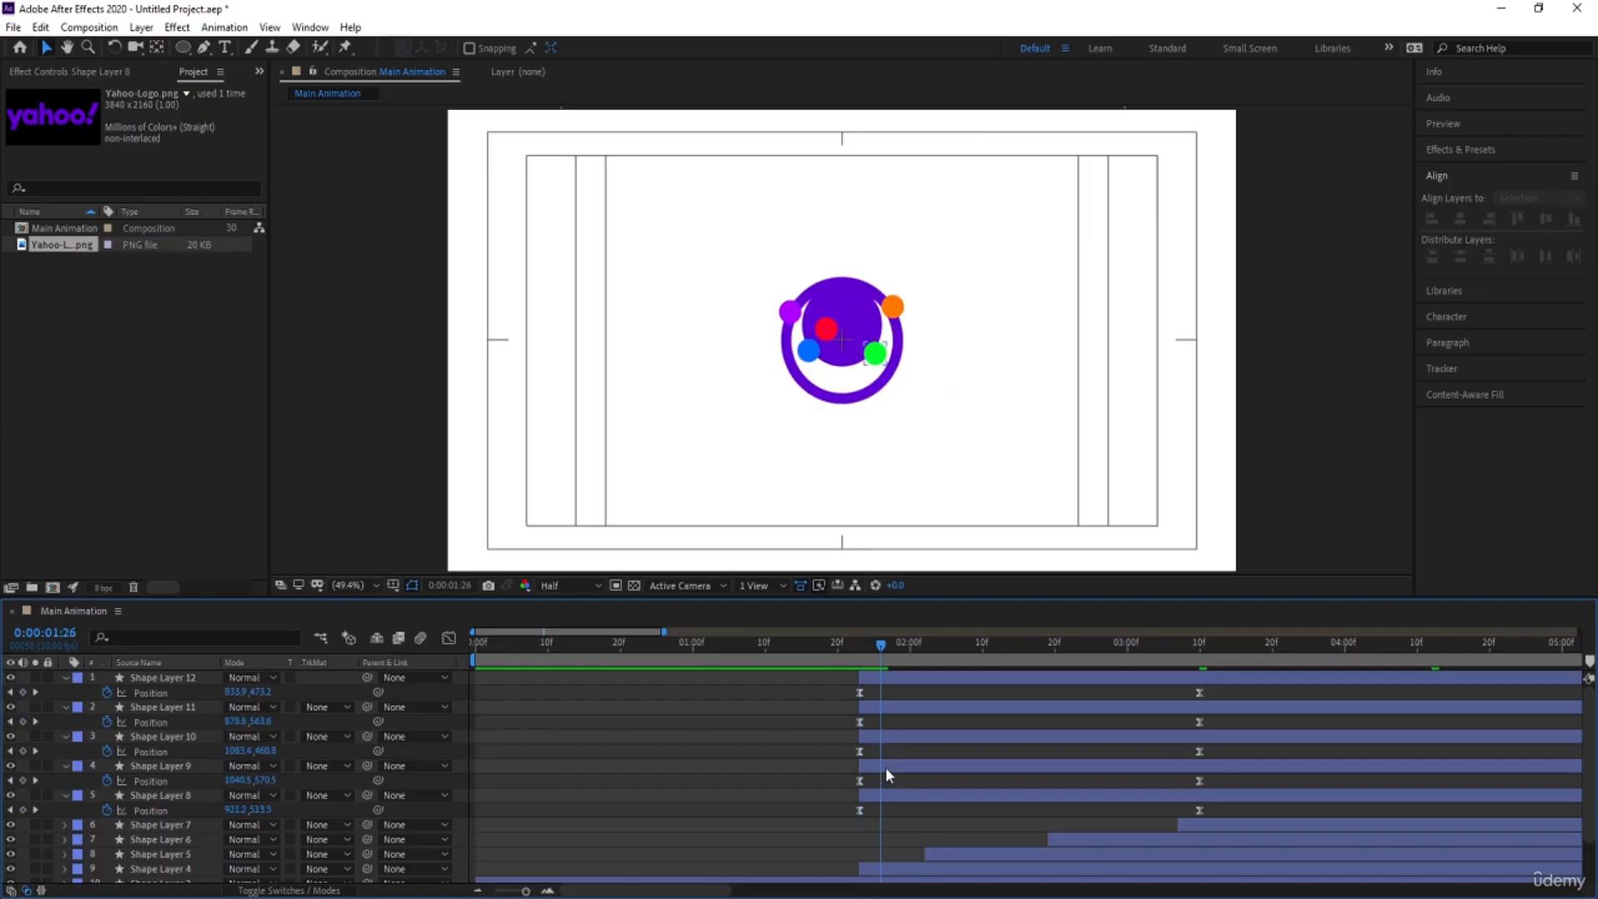
left_click(886, 767)
key("bracketleft")
key("Page_Down")
key("Page_Down")
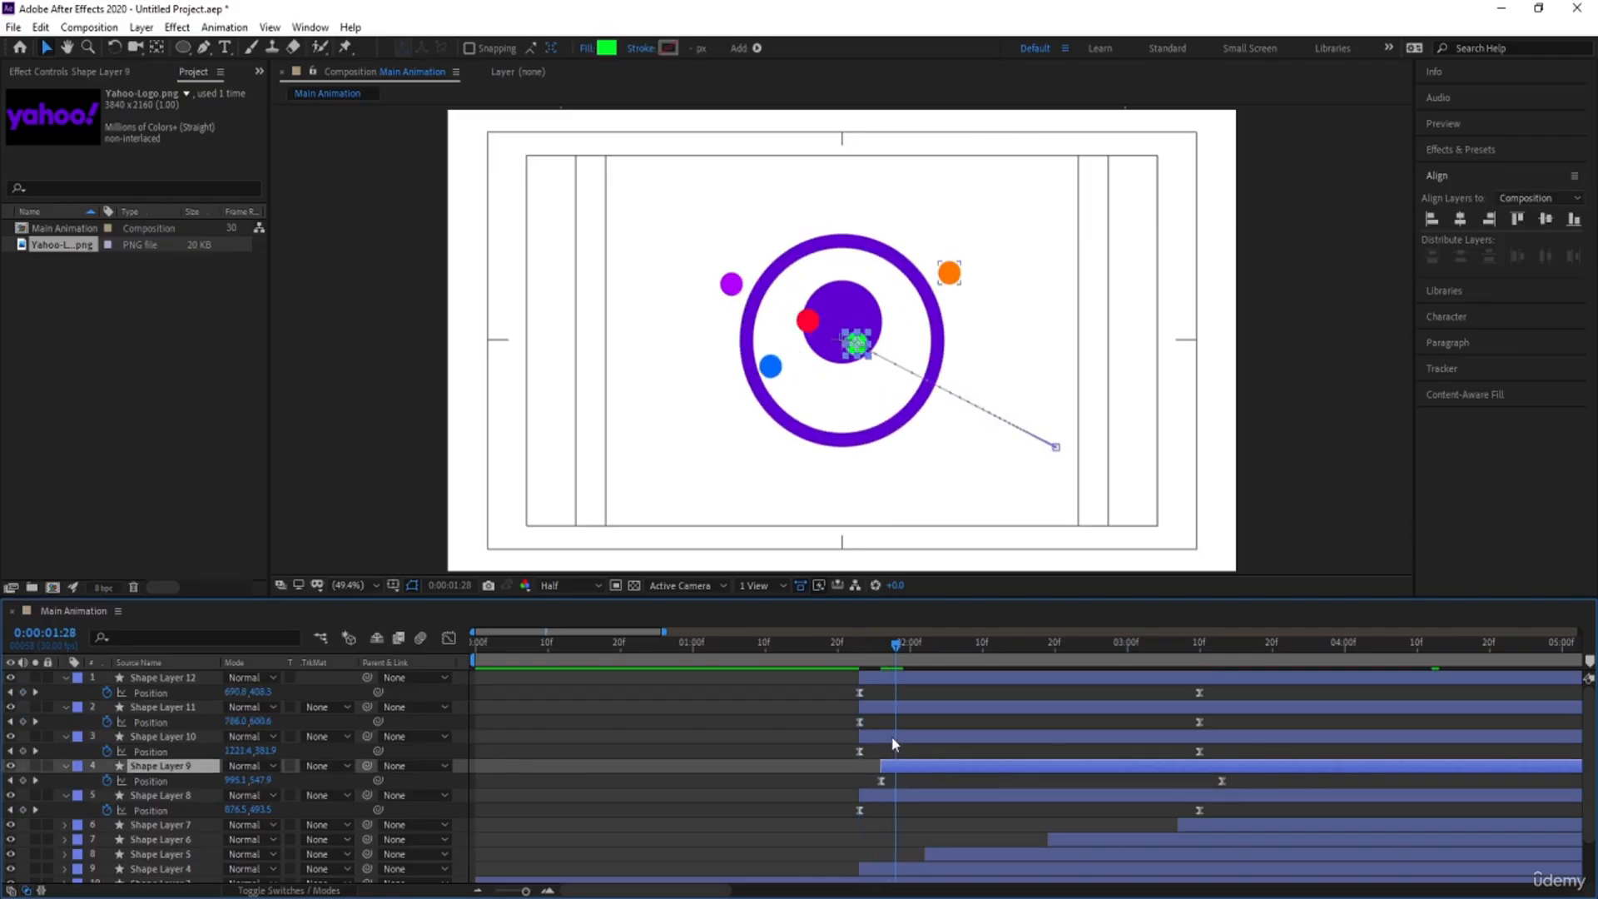
left_click(892, 736)
key("bracketleft")
Continue the two-frame stagger by making Shape Layer 11 start at 0:00:02:00 and Shape Layer 12 at 0:00:02:02
key("Page_Down")
key("Page_Down")
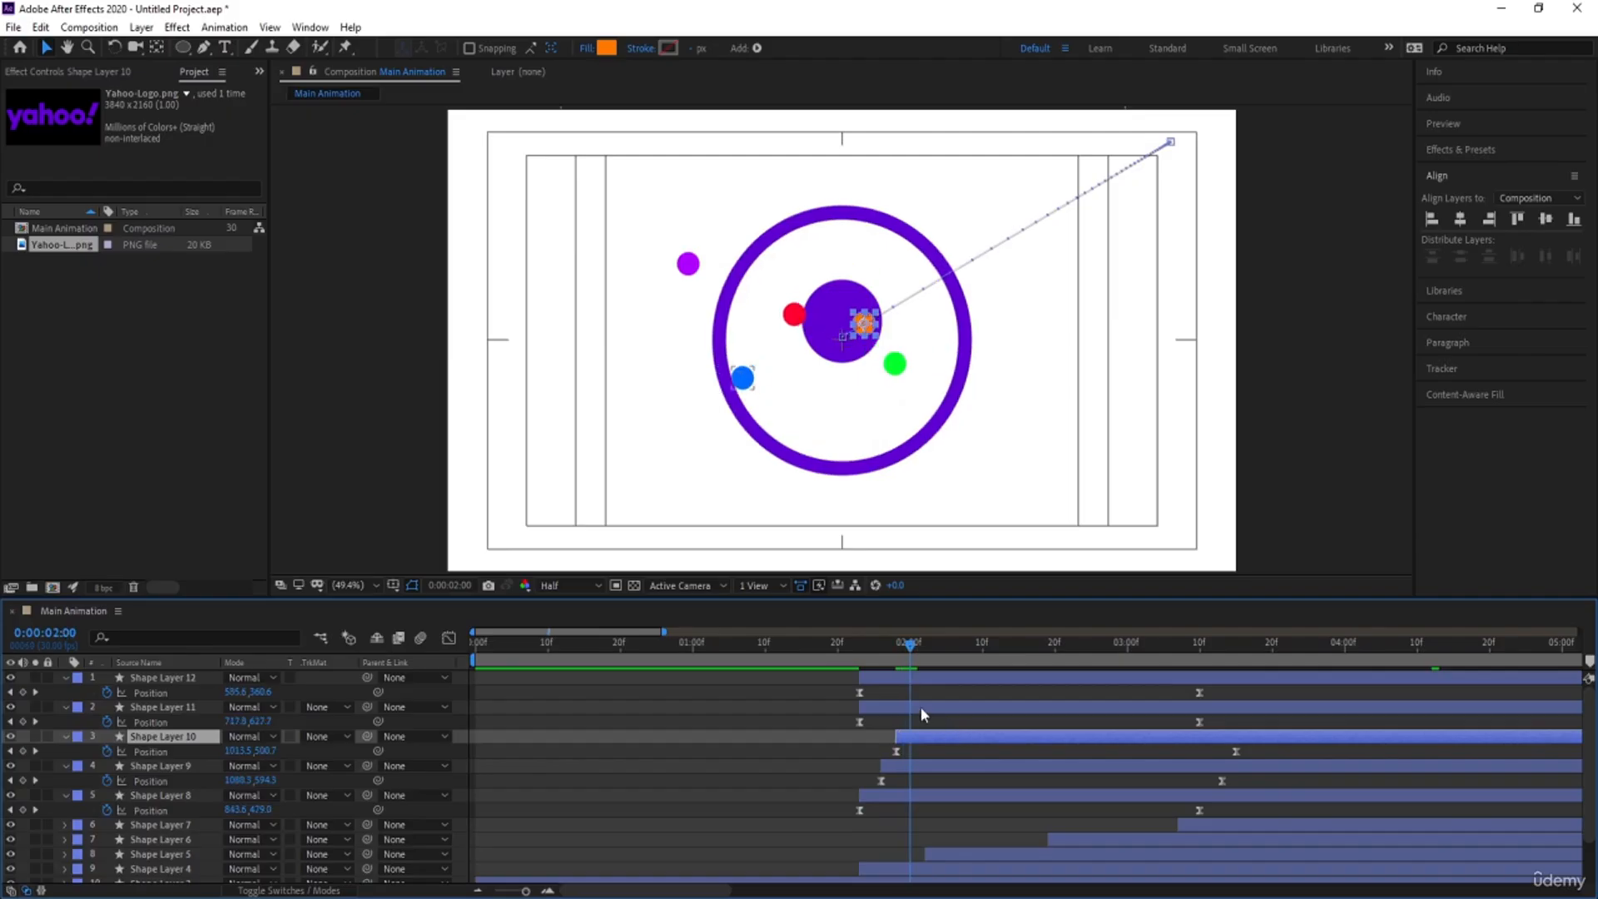
left_click(921, 706)
key("bracketleft")
key("Page_Down")
key("Page_Down")
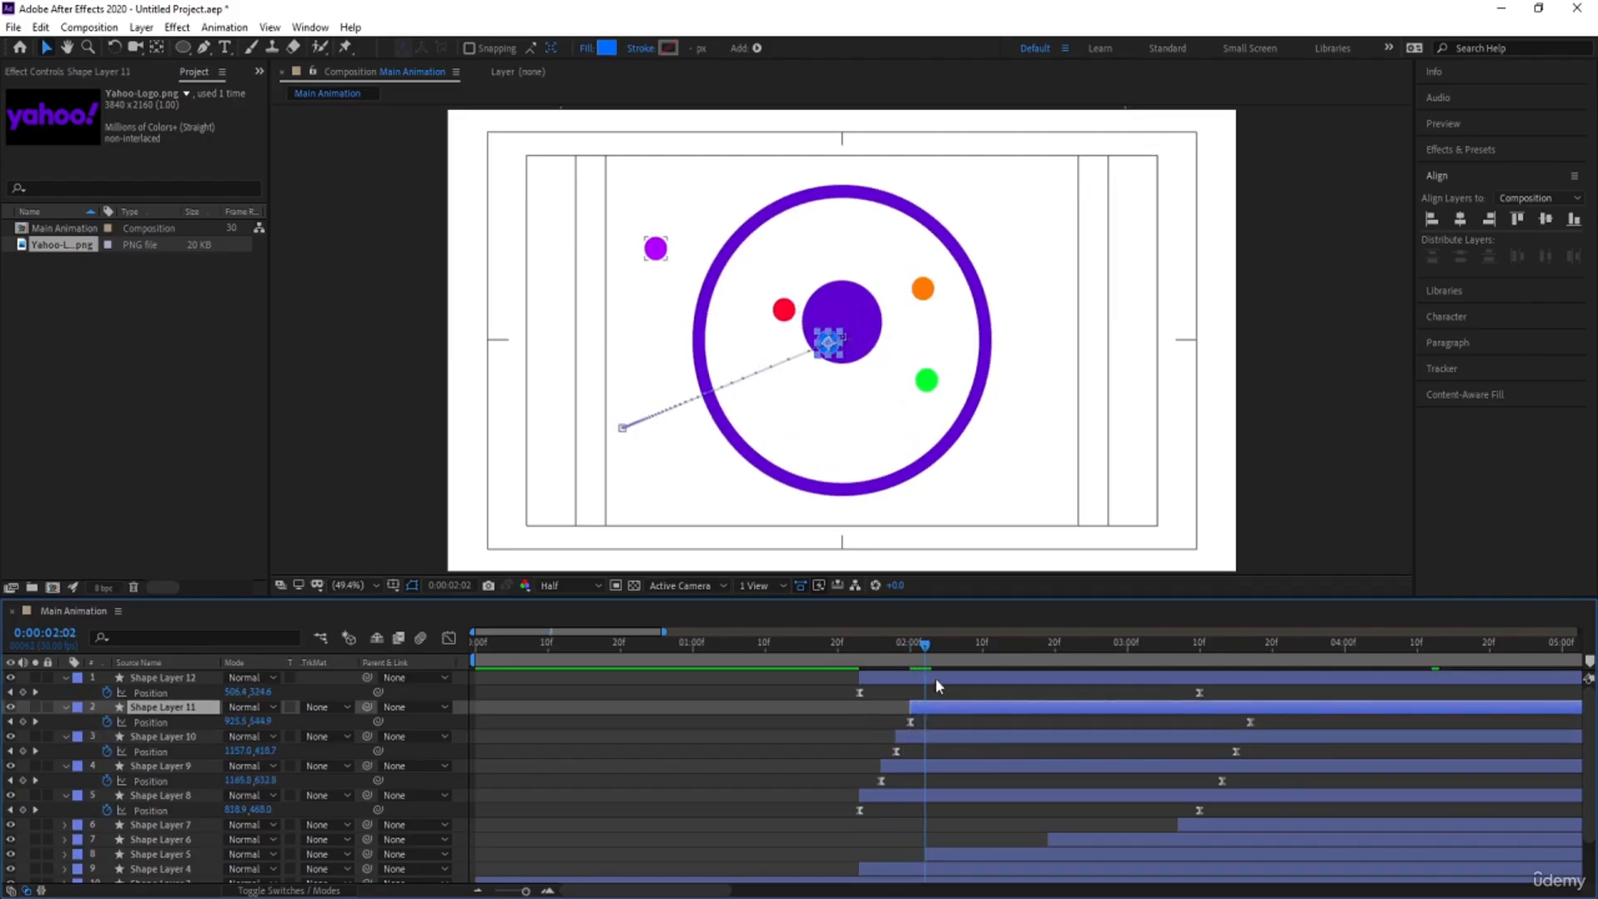
left_click(936, 677)
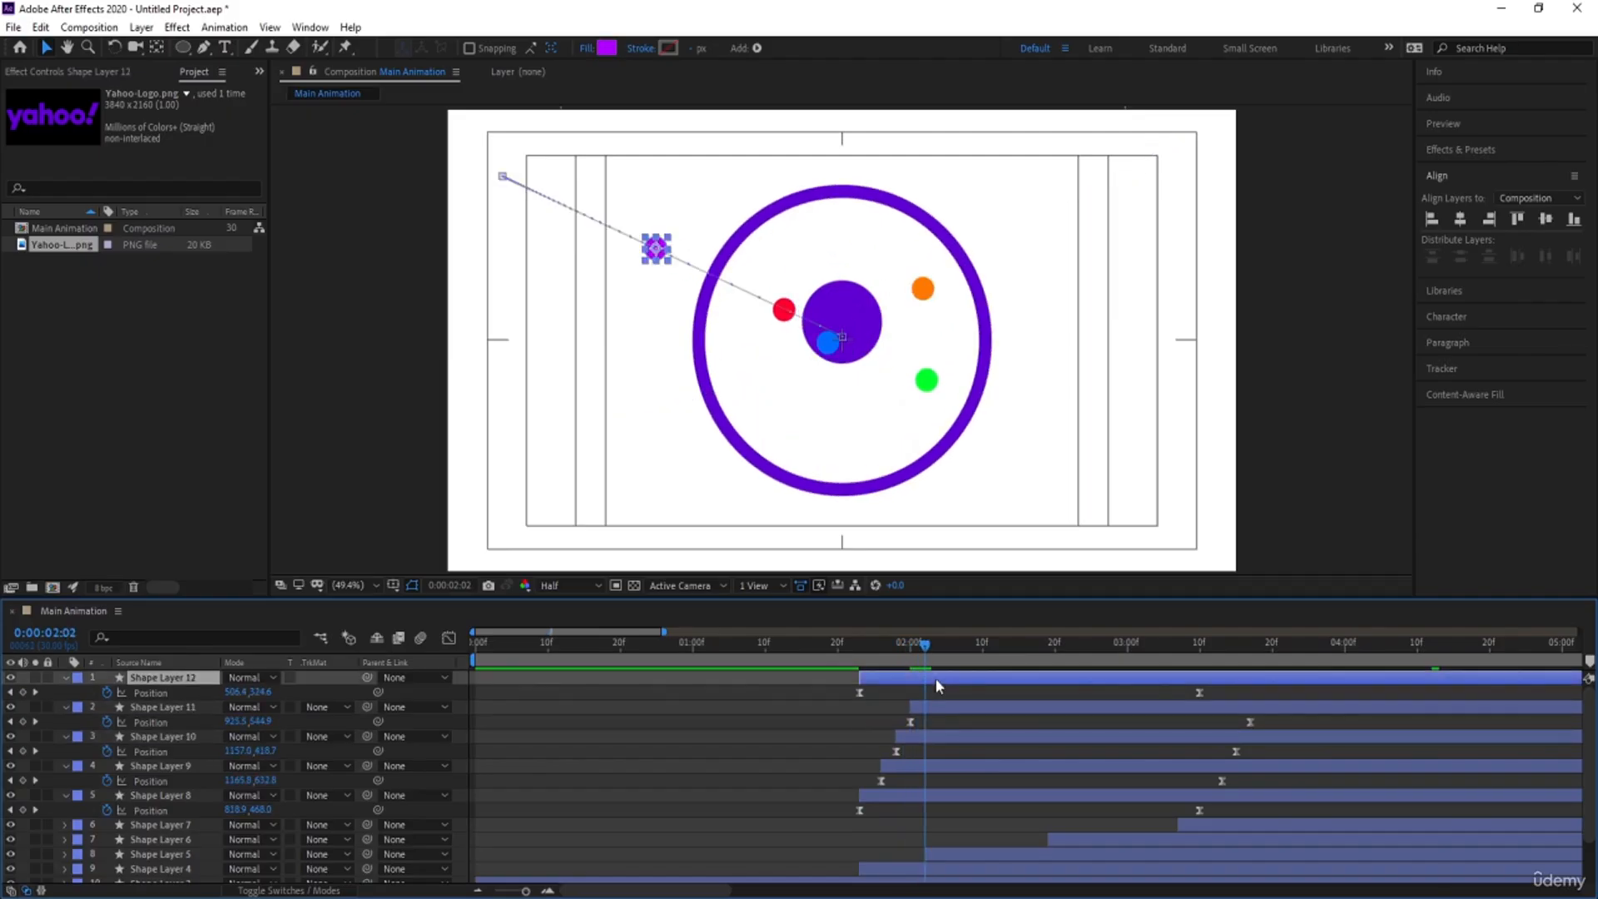
key("bracketleft")
Shift Shape Layers 9 to 12 together one frame earlier and preview the staggered dot burst
left_click(896, 767, "shift")
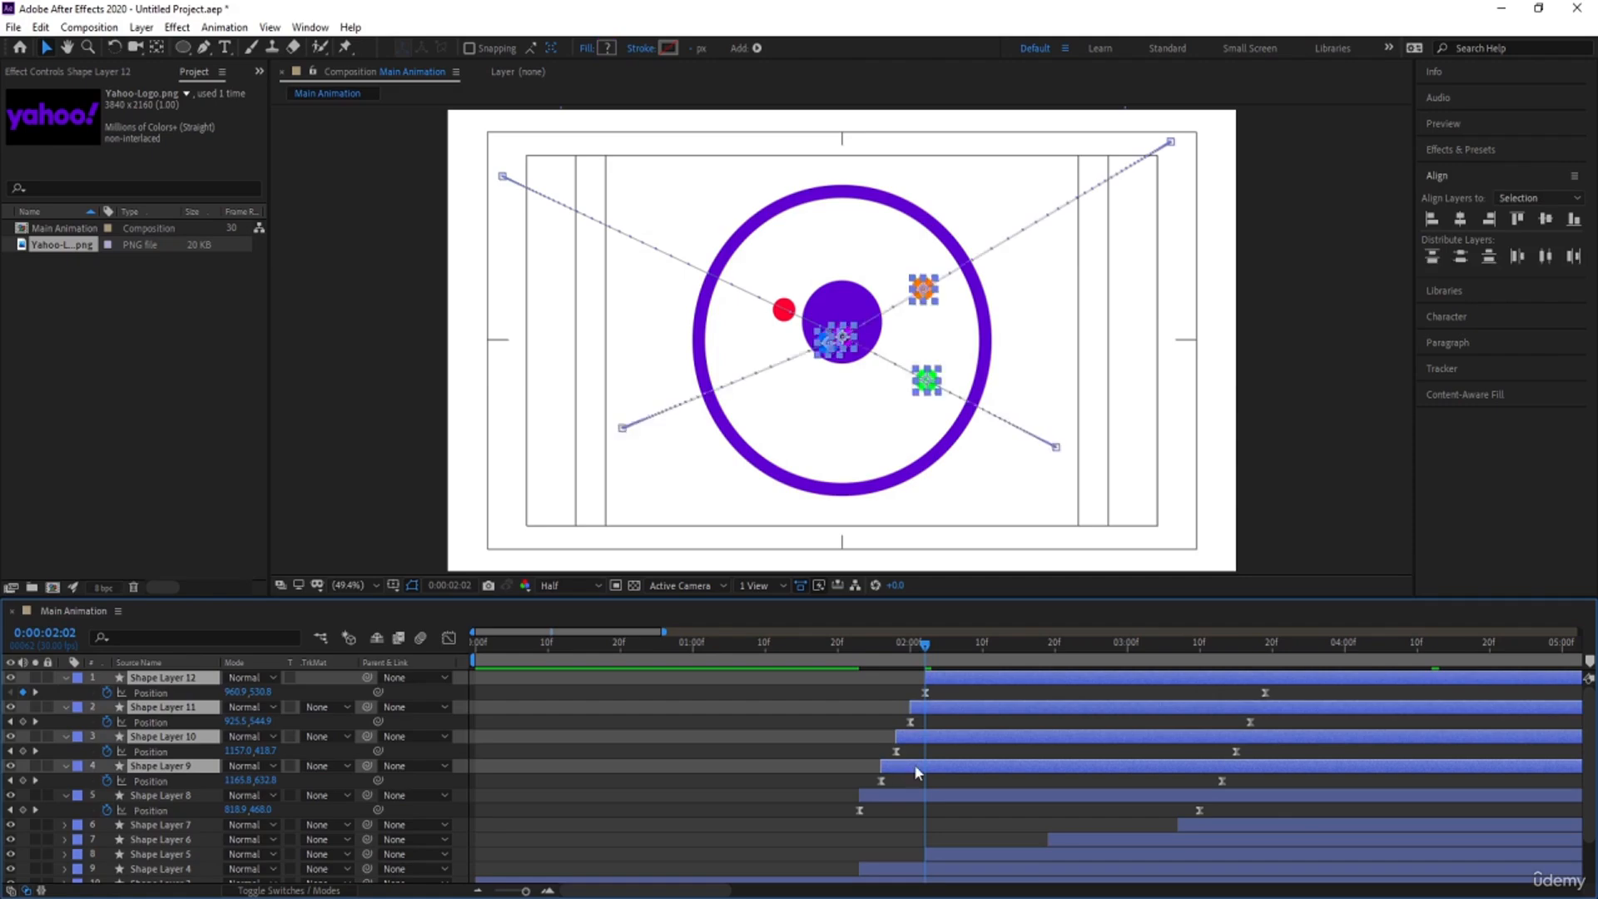
left_click_drag(914, 764, 906, 764)
key("space")
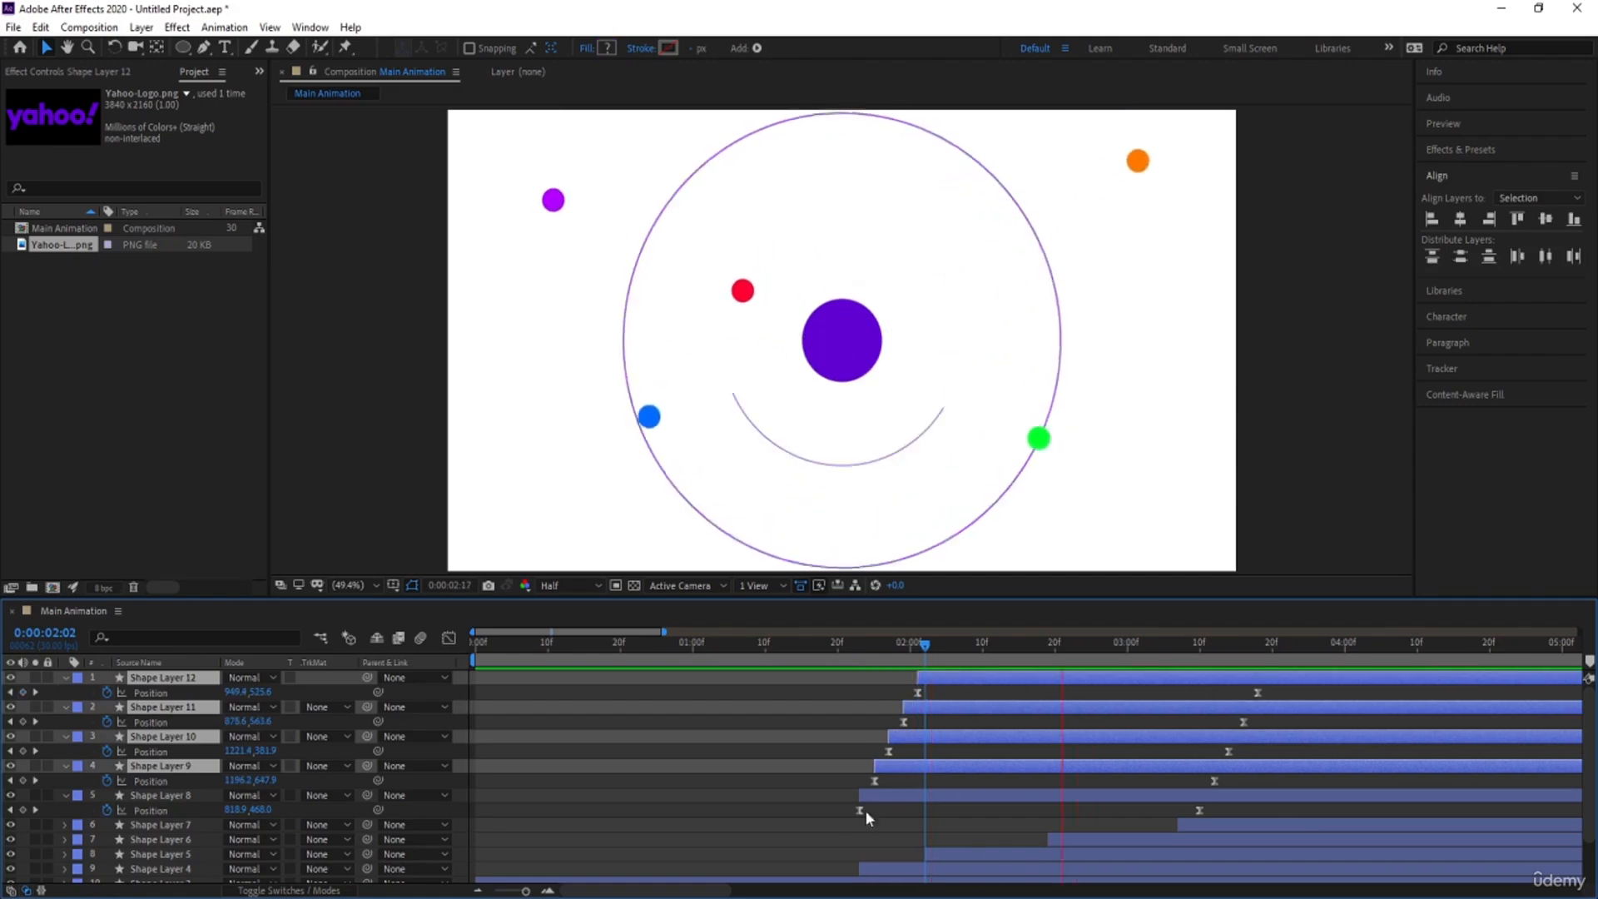
key("space")
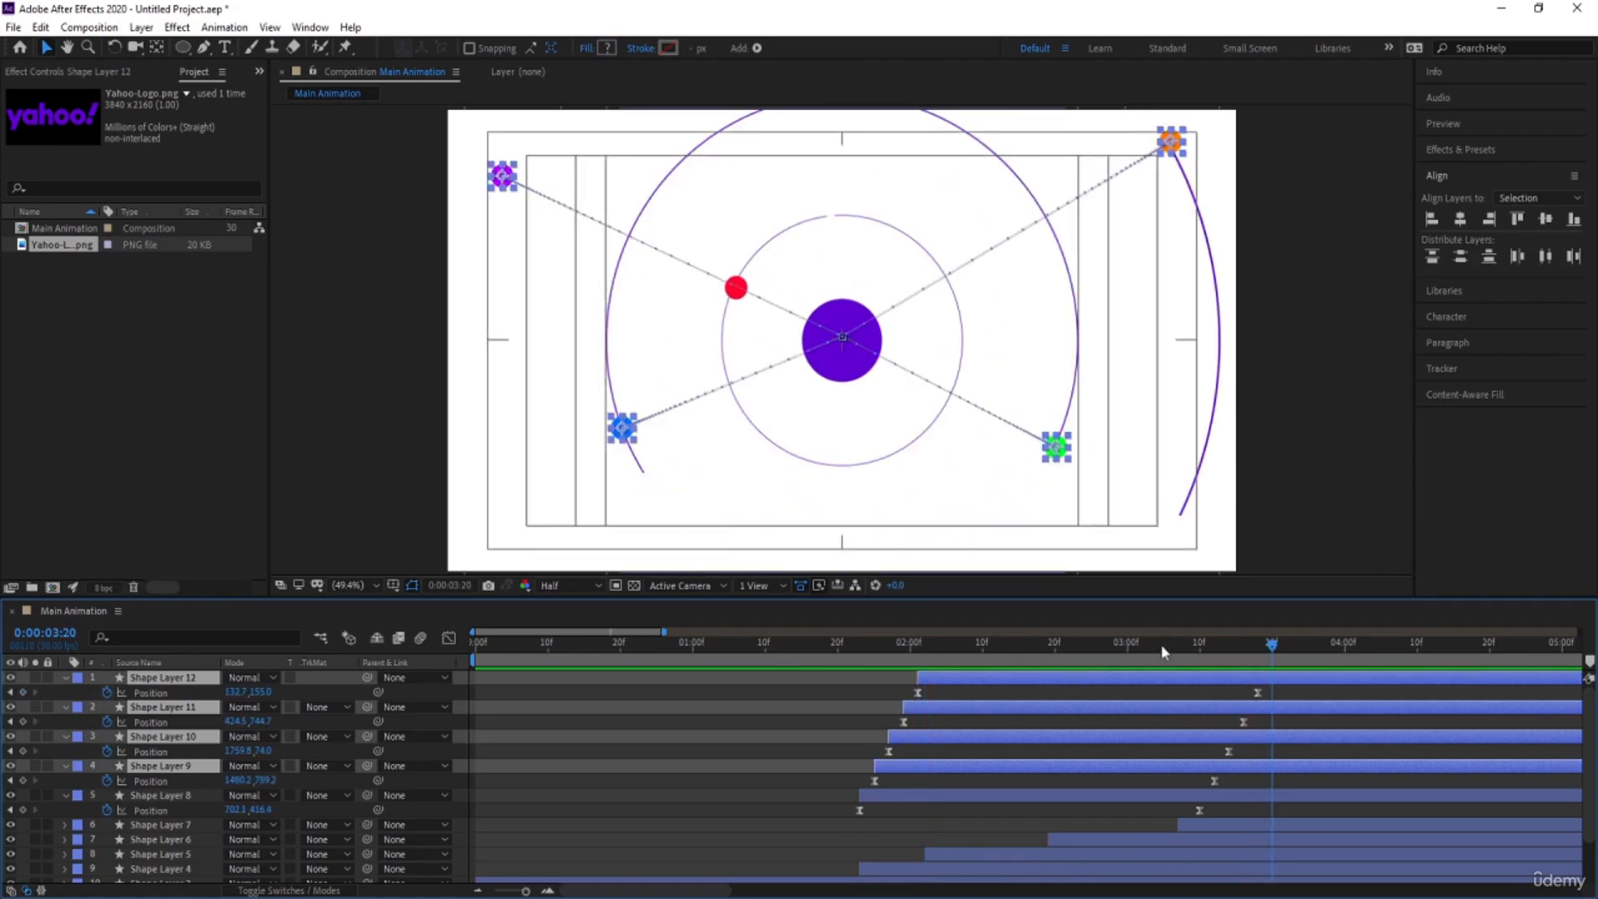
left_click_drag(1162, 646, 726, 699)
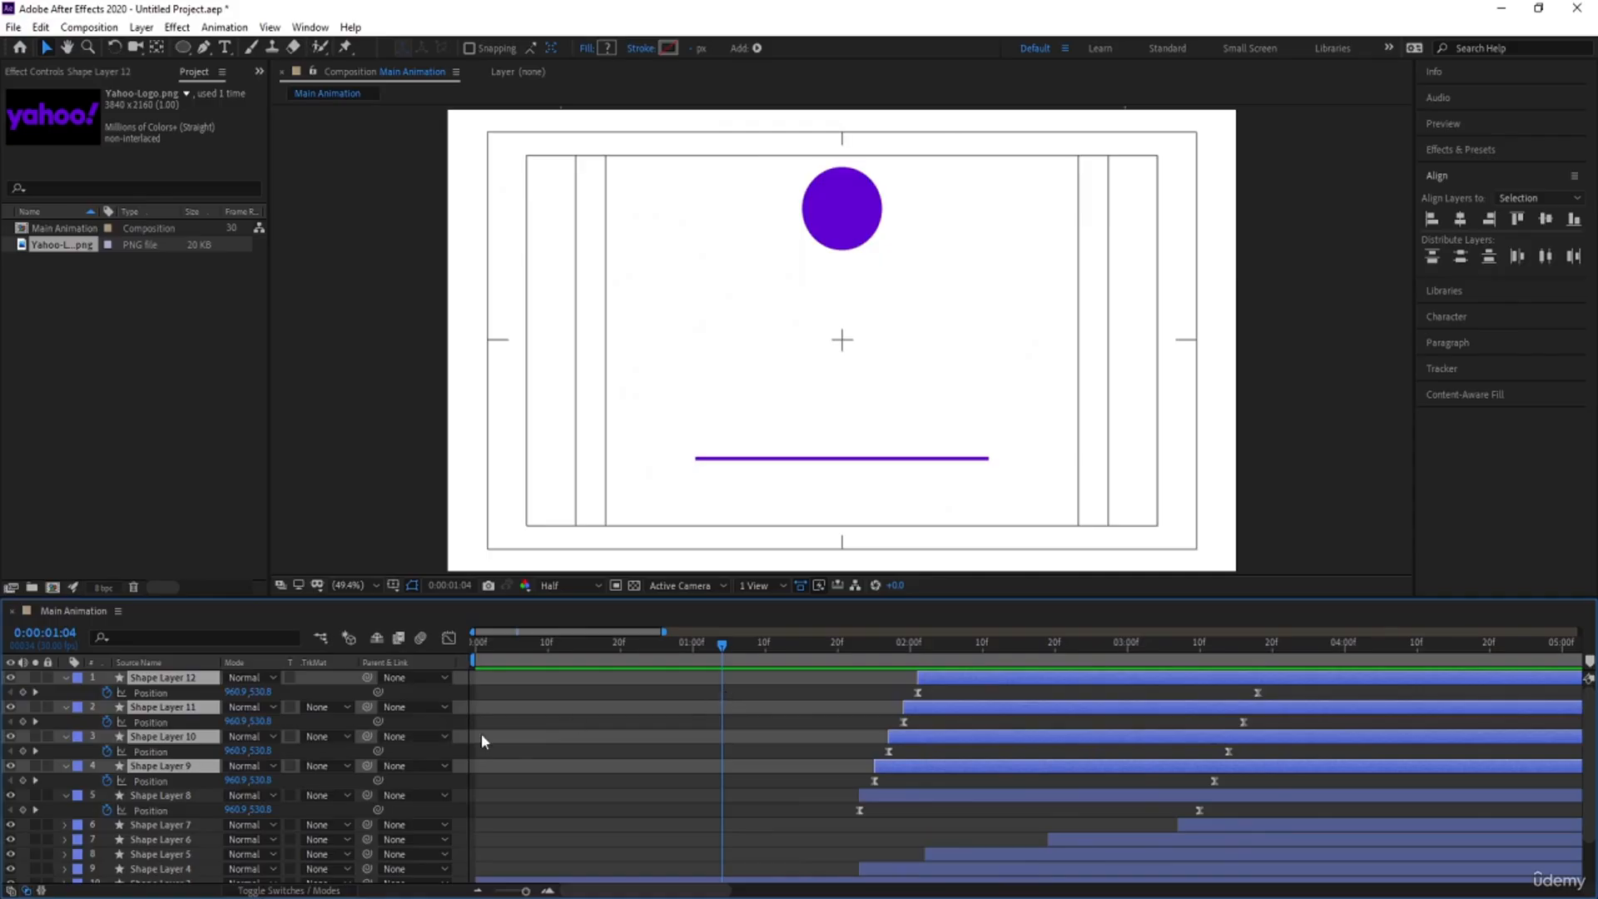
Collapse the layers' keyframed properties and give Shape Layers 8 to 12 a Yellow label colour
left_click(547, 724)
key("u")
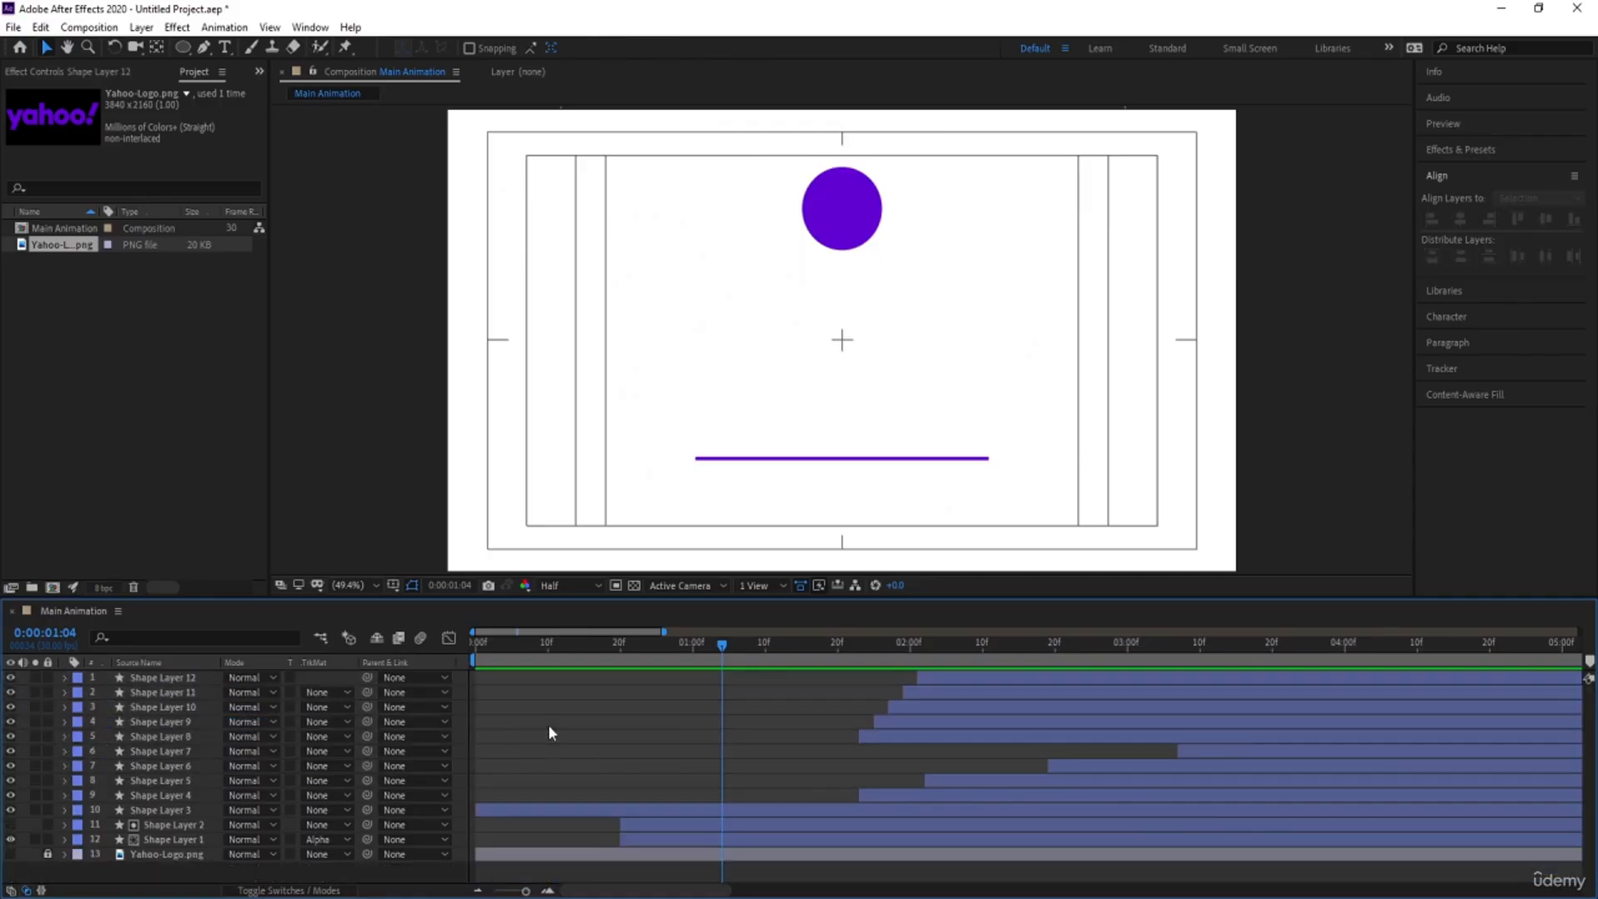
left_click(899, 735)
left_click(949, 676, "shift")
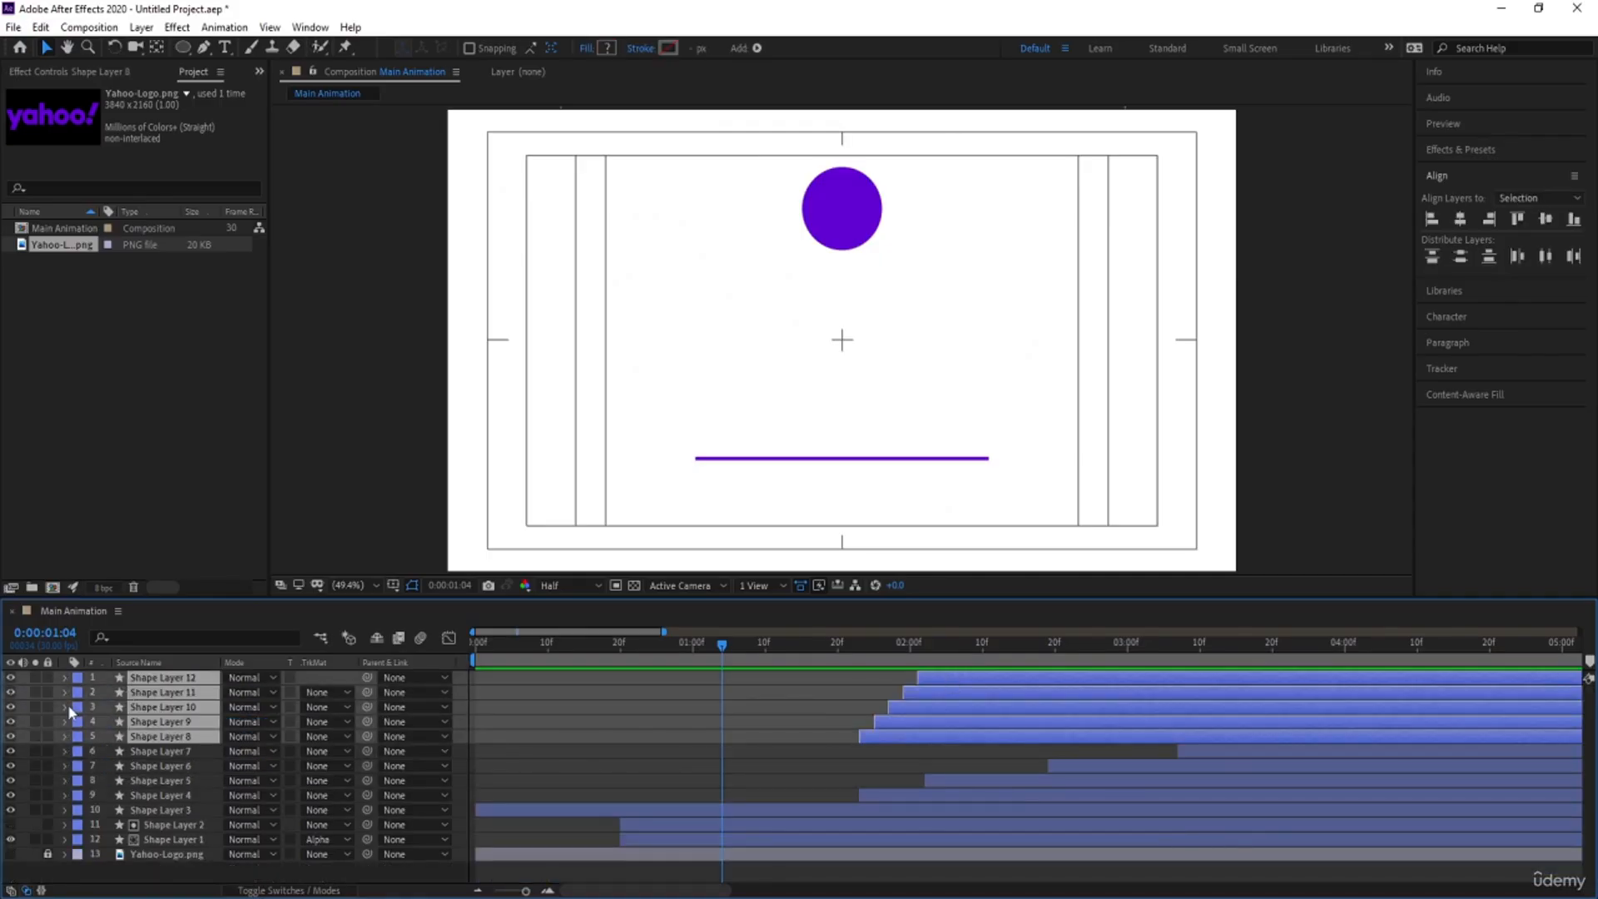
left_click(79, 678)
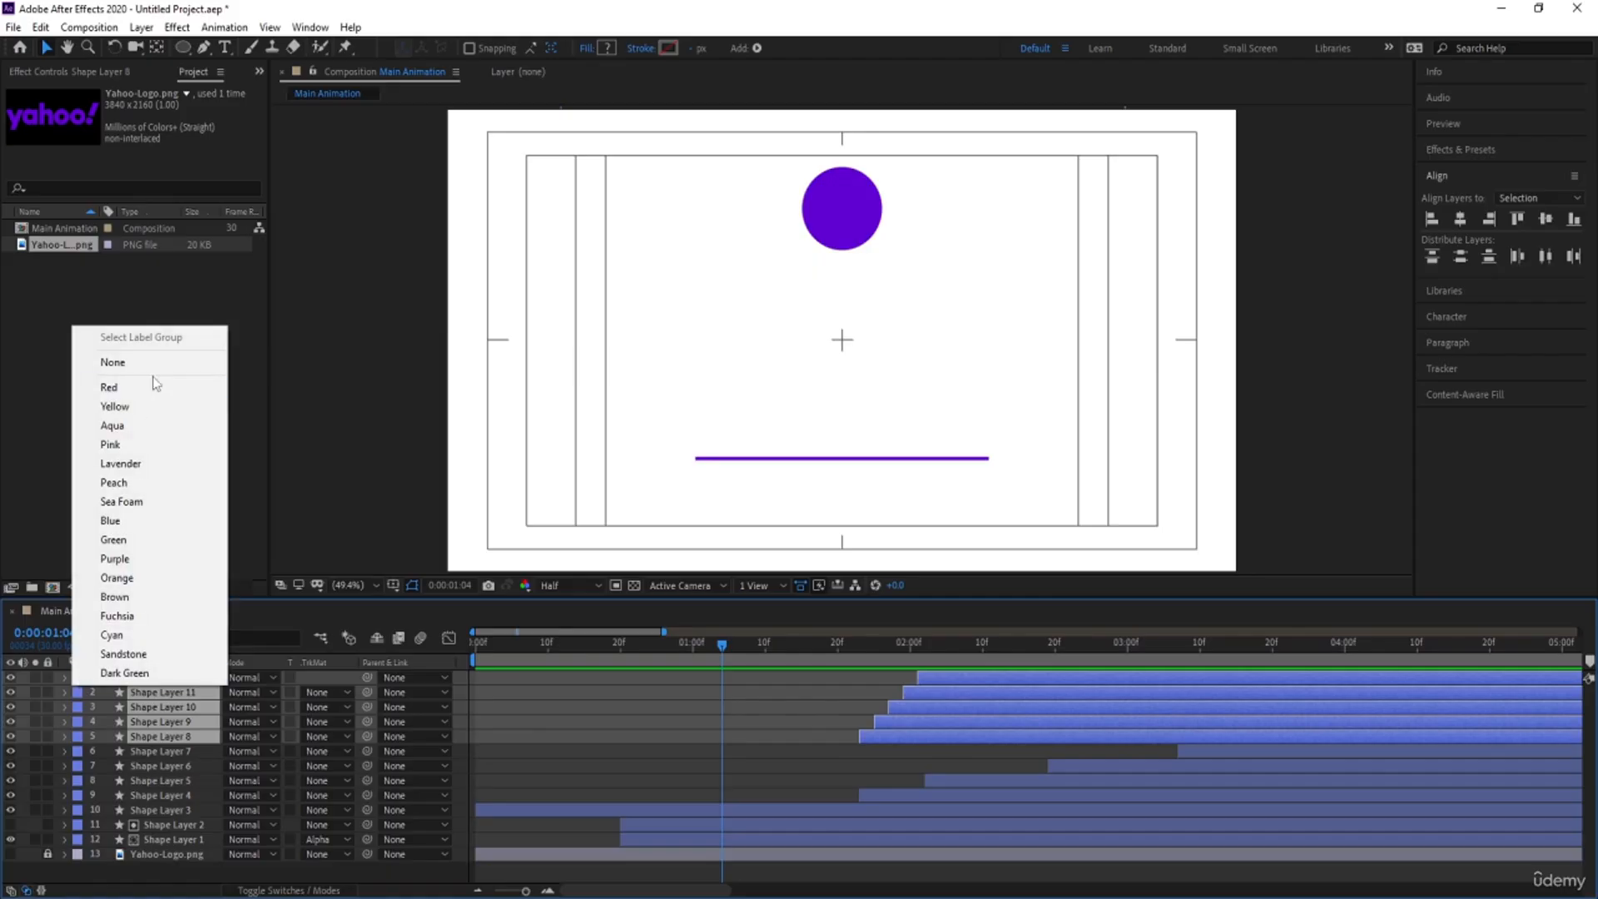
left_click(148, 408)
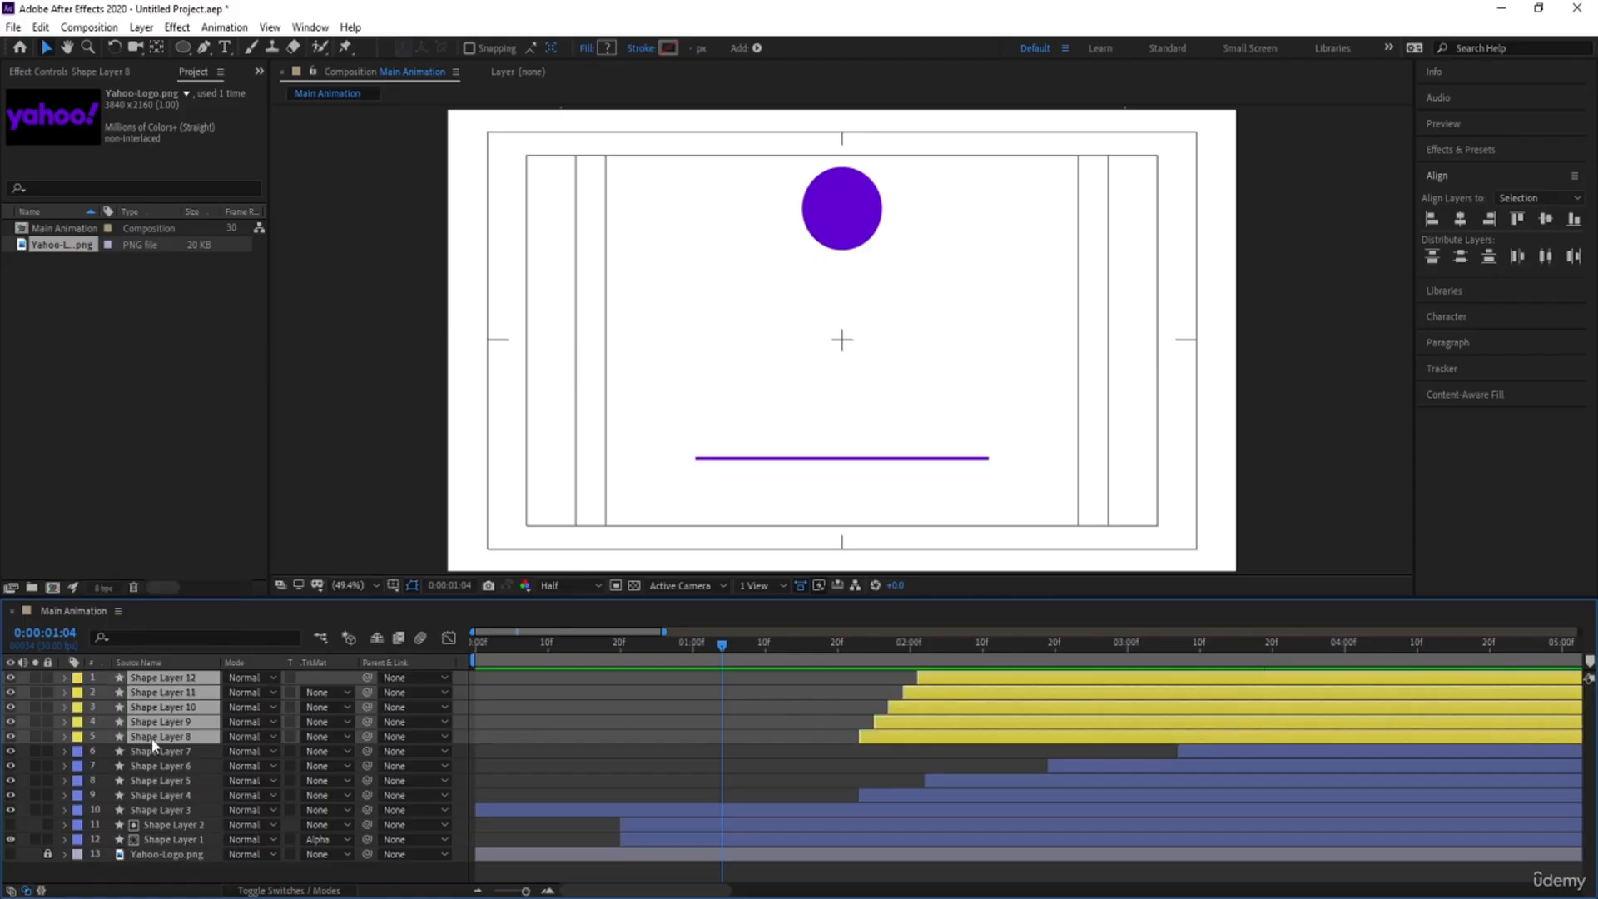
Place the yellow dot layers below Shape Layer 3 and bring Shape Layers 2 and 1 together to the top of the stack
left_click_drag(186, 739, 208, 816)
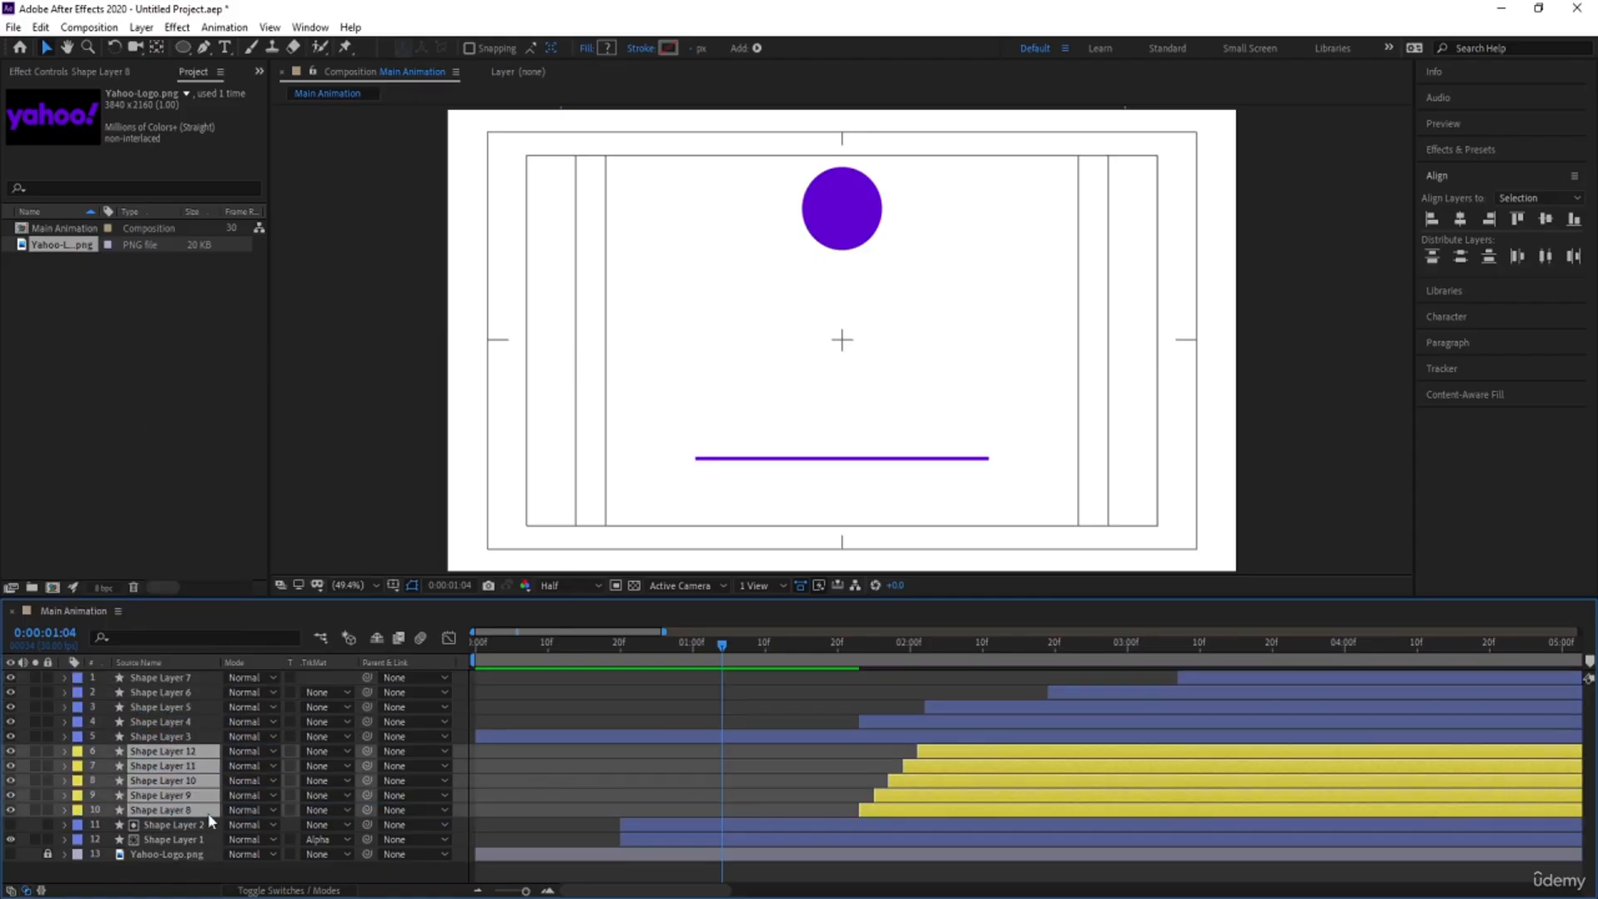
left_click(150, 737)
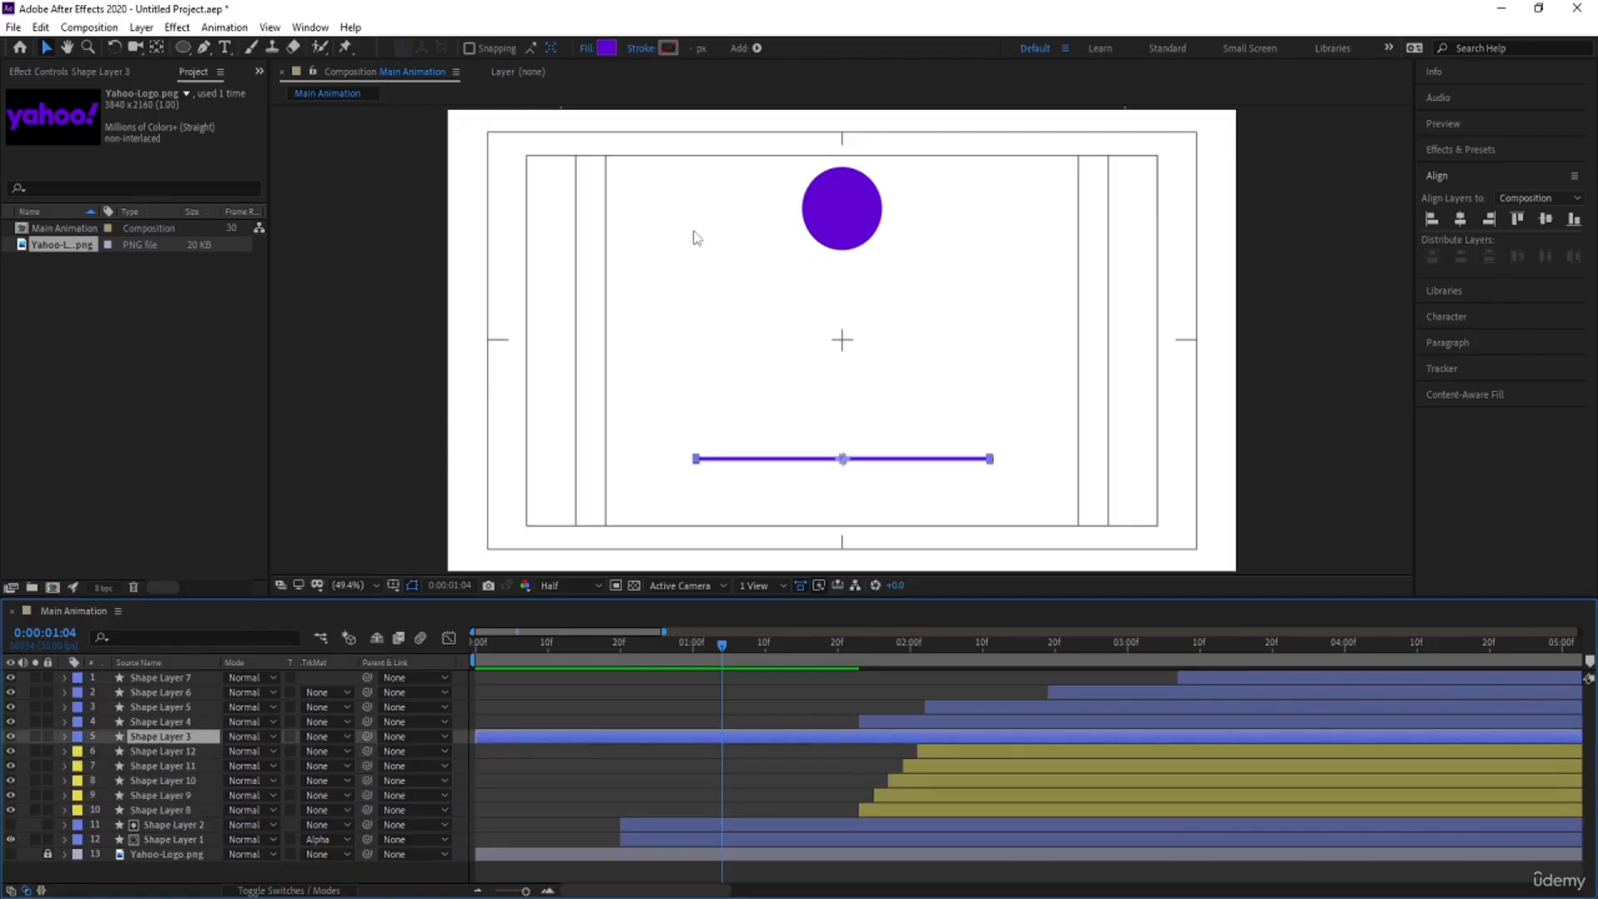
left_click(876, 209)
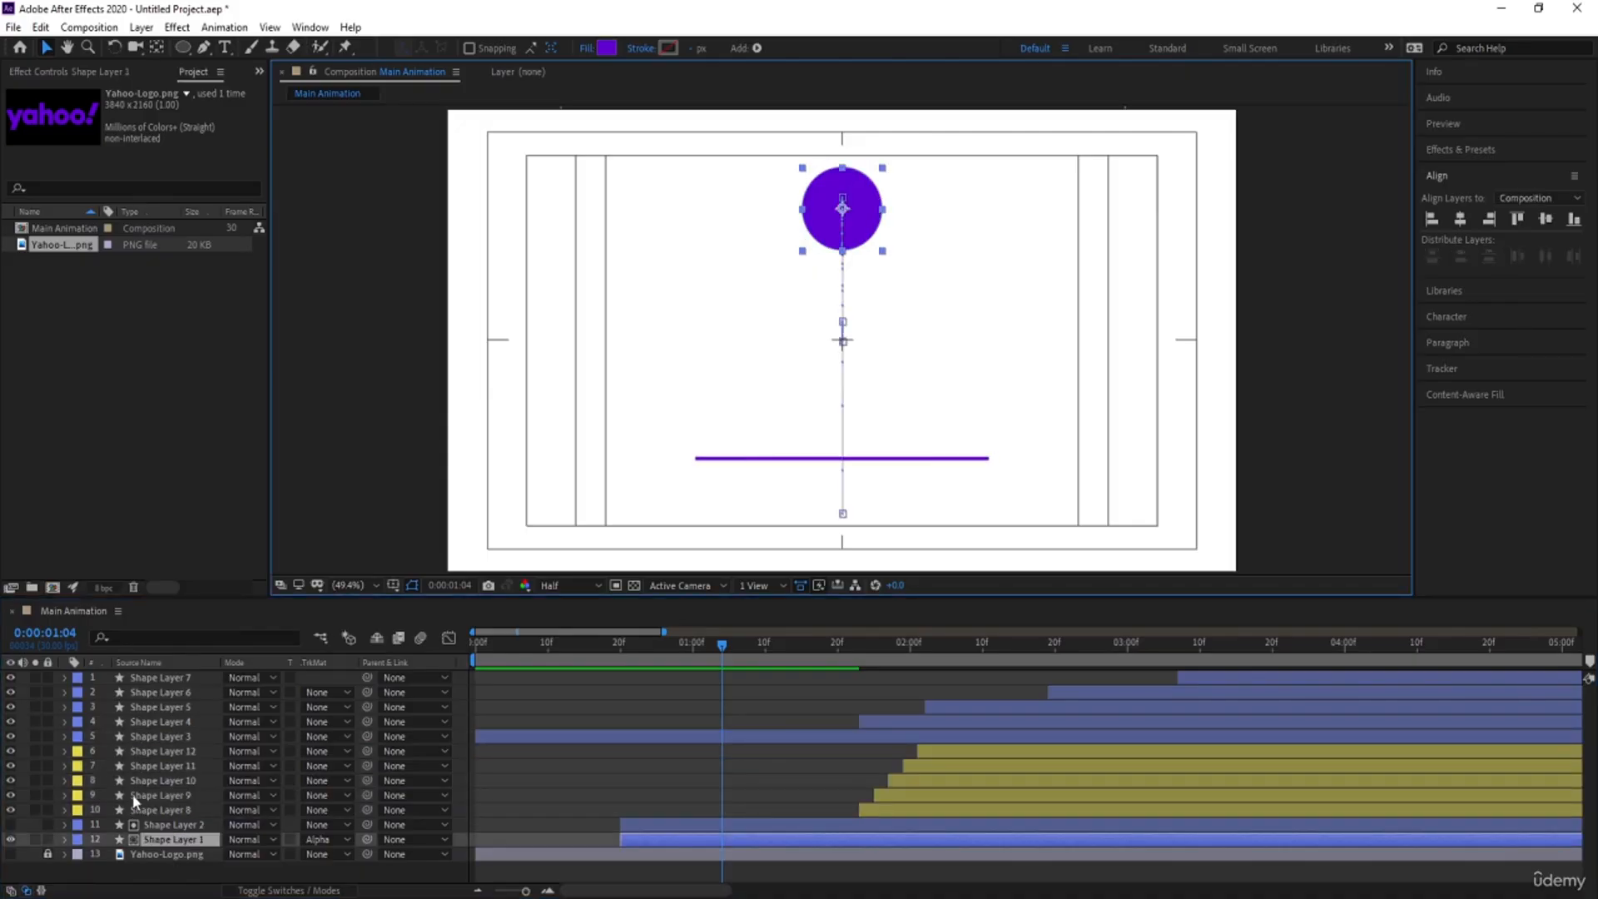
left_click(175, 827, "shift")
left_click_drag(188, 824, 168, 671)
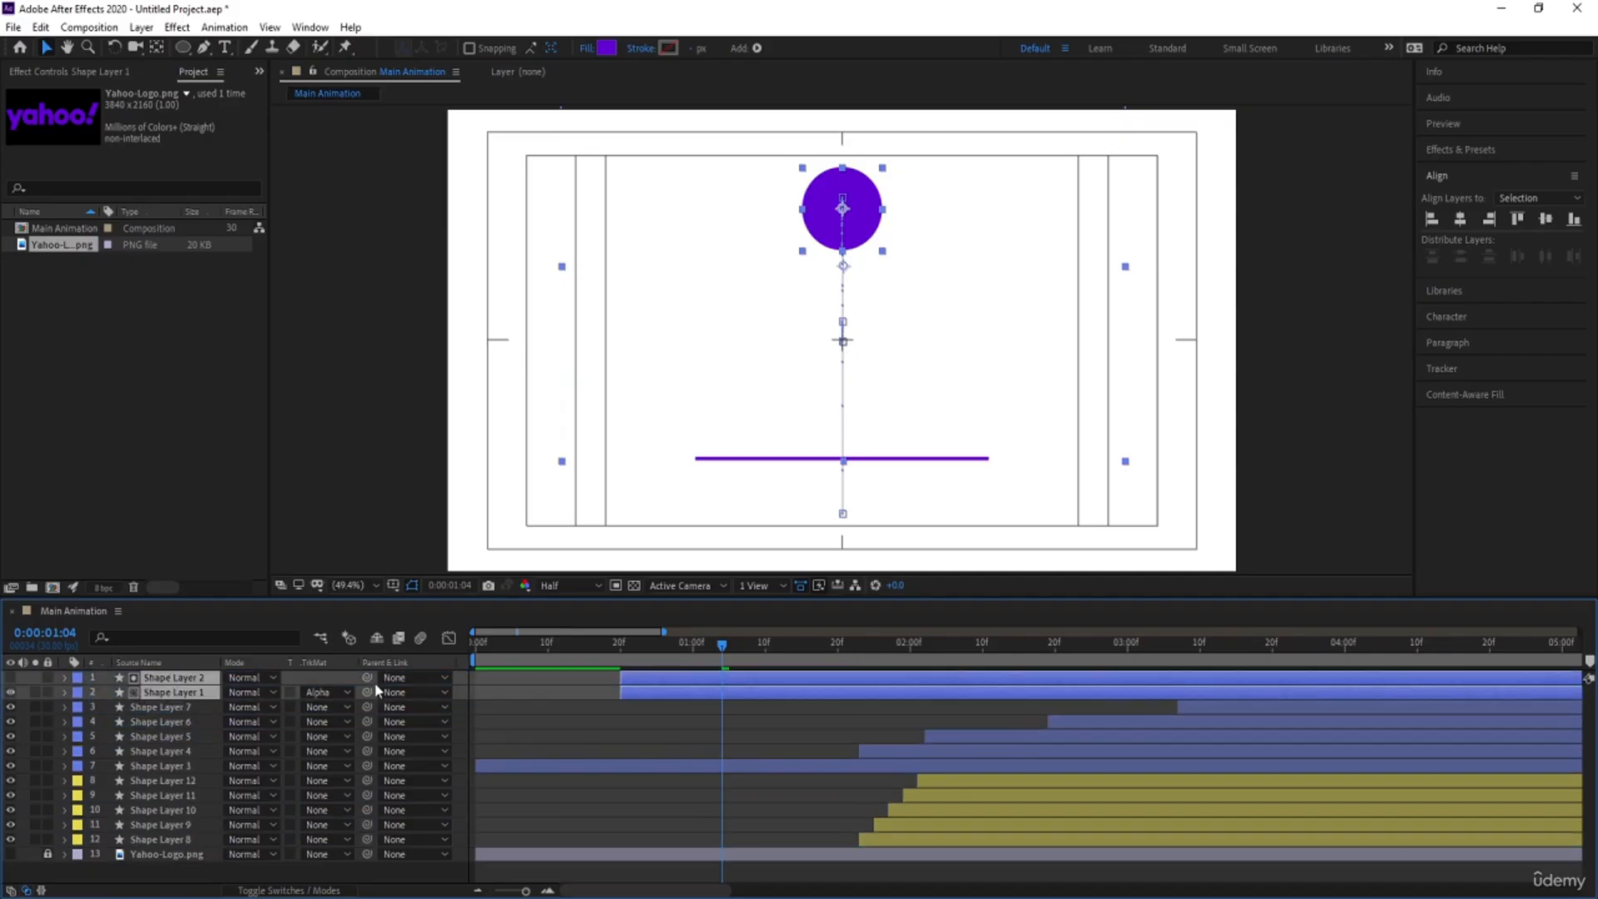
Move Shape Layers 8 to 12 directly beneath Shape Layer 1 in the stack and preview the animation
left_click(945, 781)
left_click(906, 841, "shift")
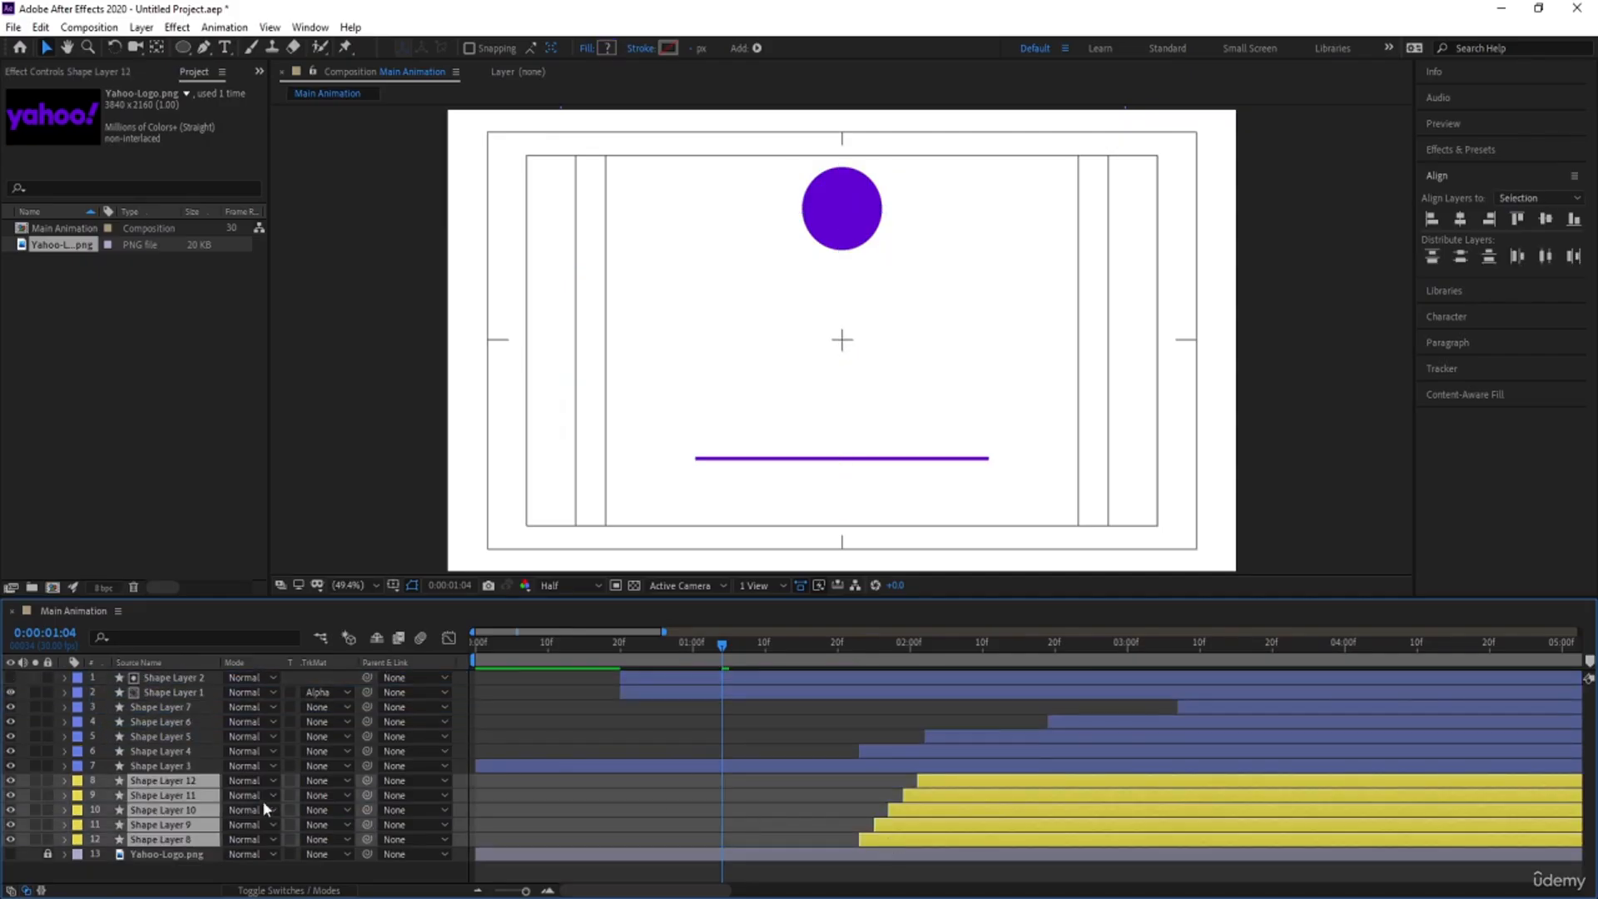
left_click_drag(210, 788, 207, 706)
key("space")
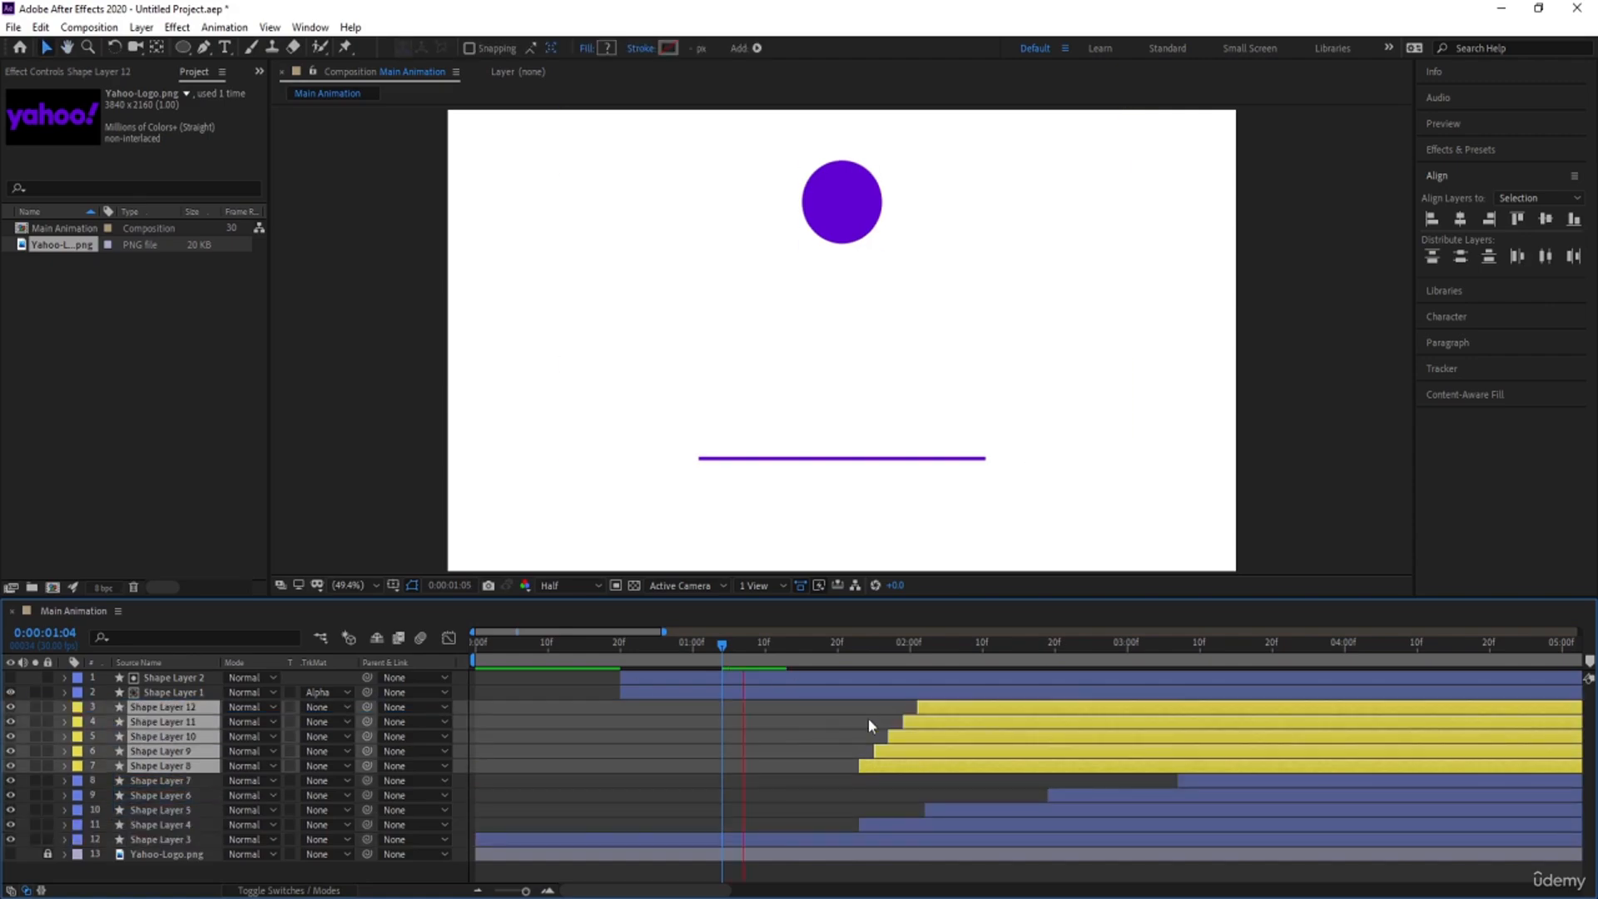